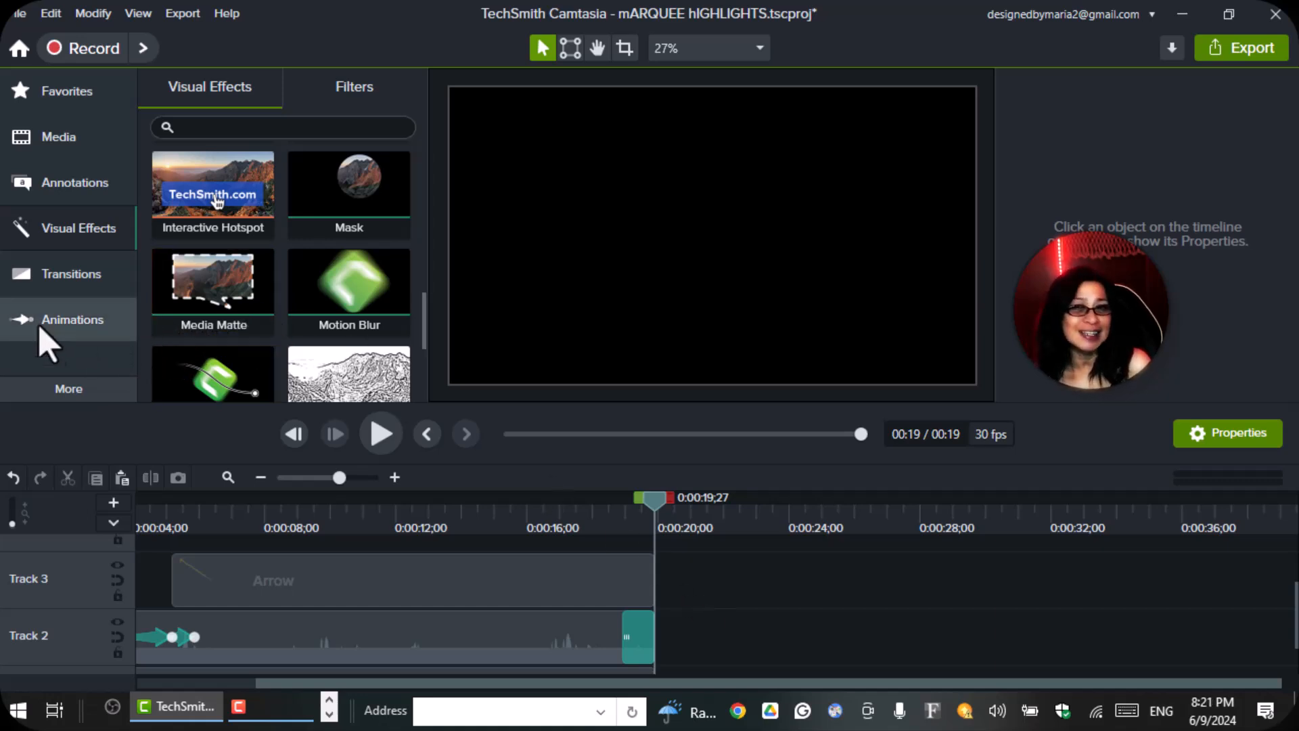
Add a plain ABC text callout at the canvas center and move its clip from Track 1 to Track 2.
click(34, 188)
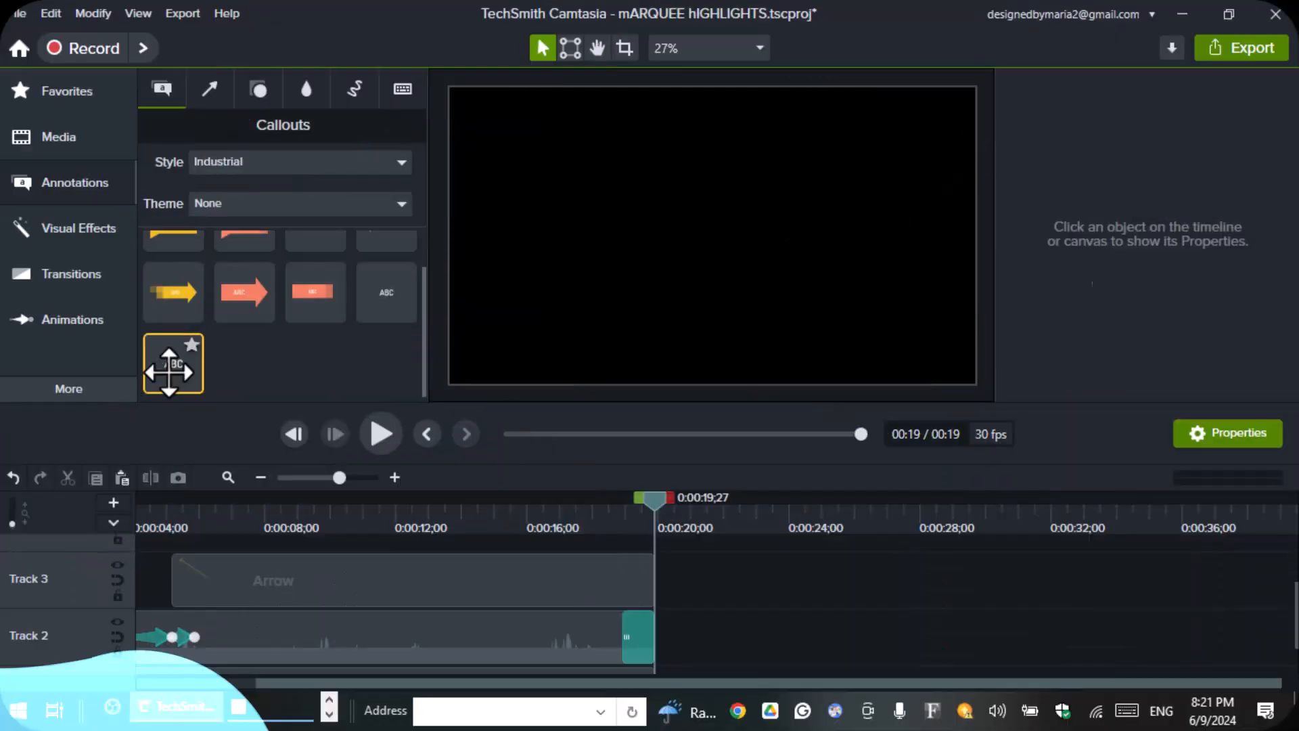
drag(173, 363, 701, 242)
click(791, 315)
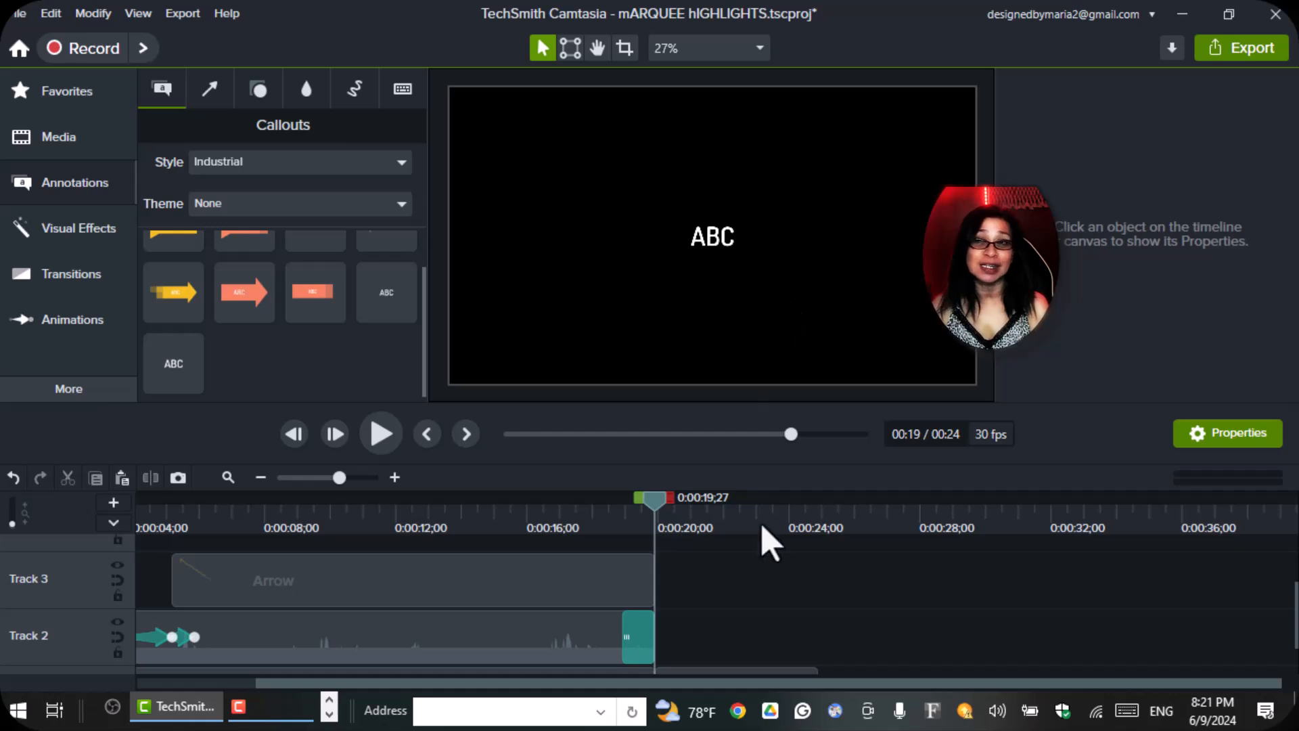
scroll(749, 617, down, 1)
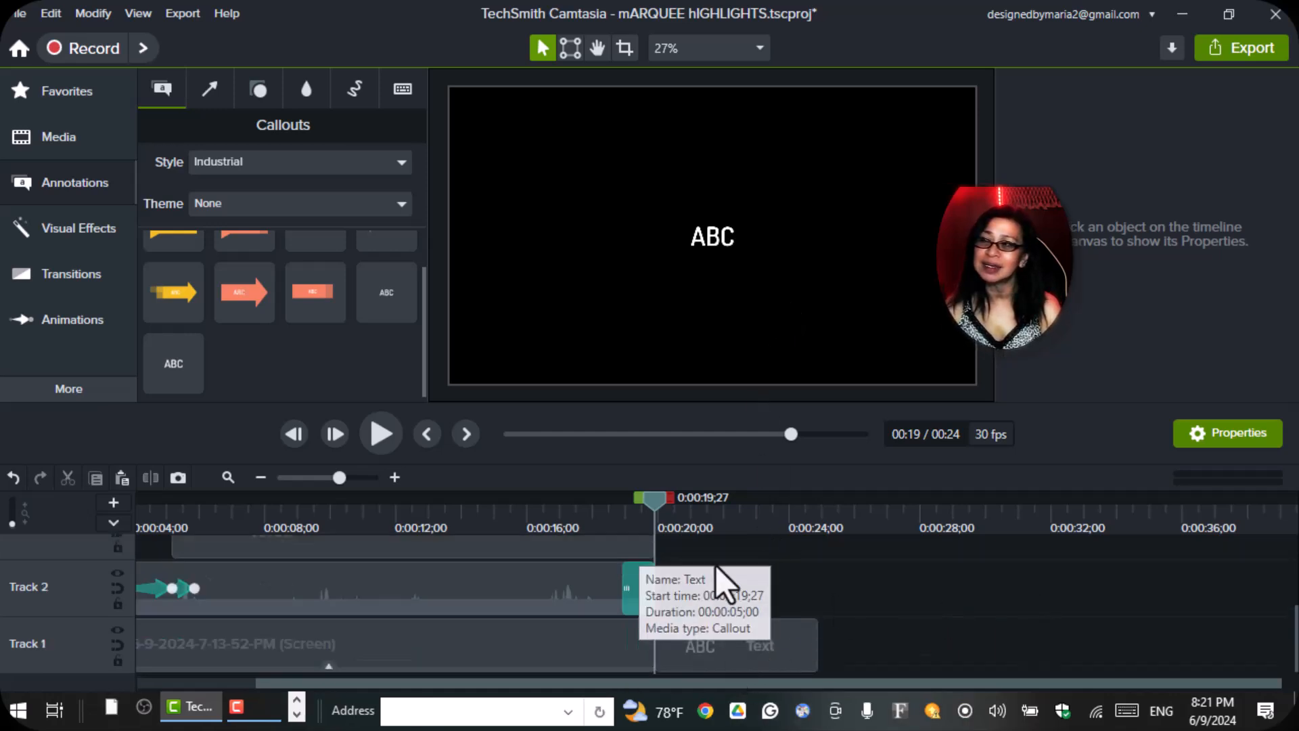
click(722, 644)
drag(722, 644, 725, 615)
click(719, 660)
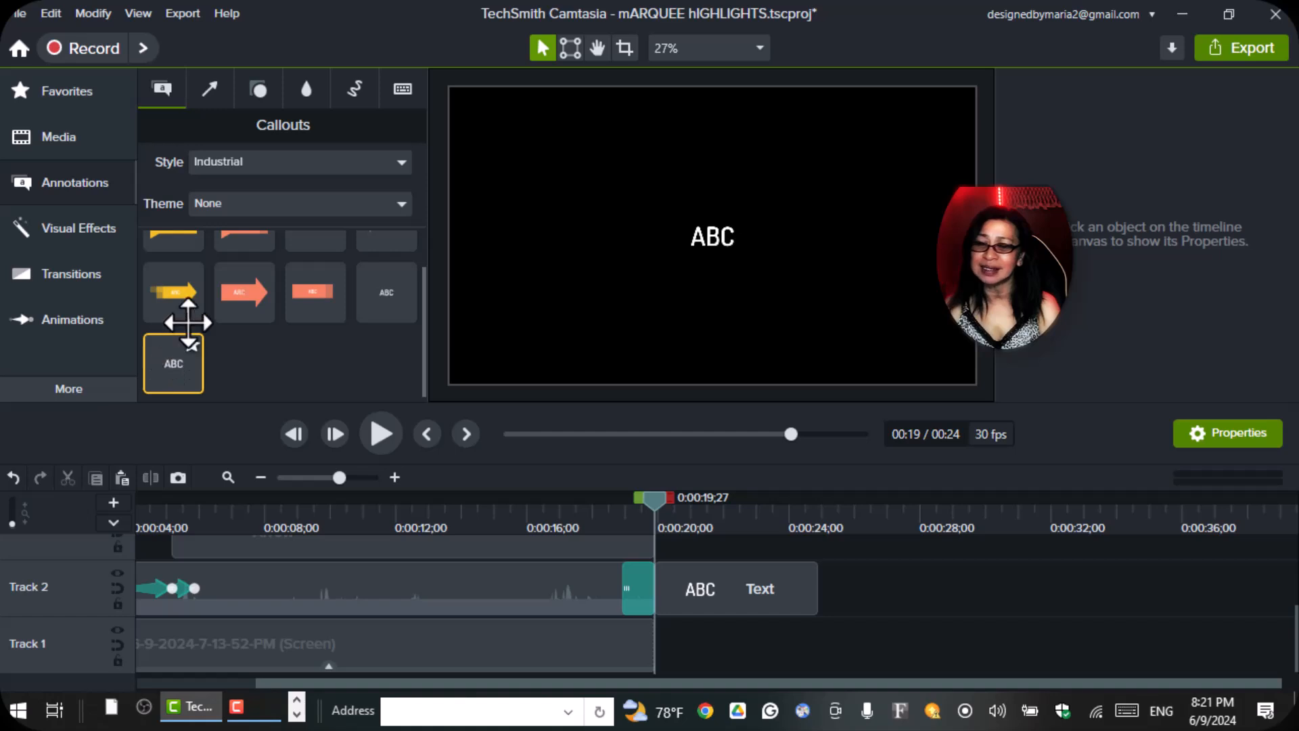
Add the outlined rectangle shape around the ABC text and widen it so the text sits centered inside.
click(211, 92)
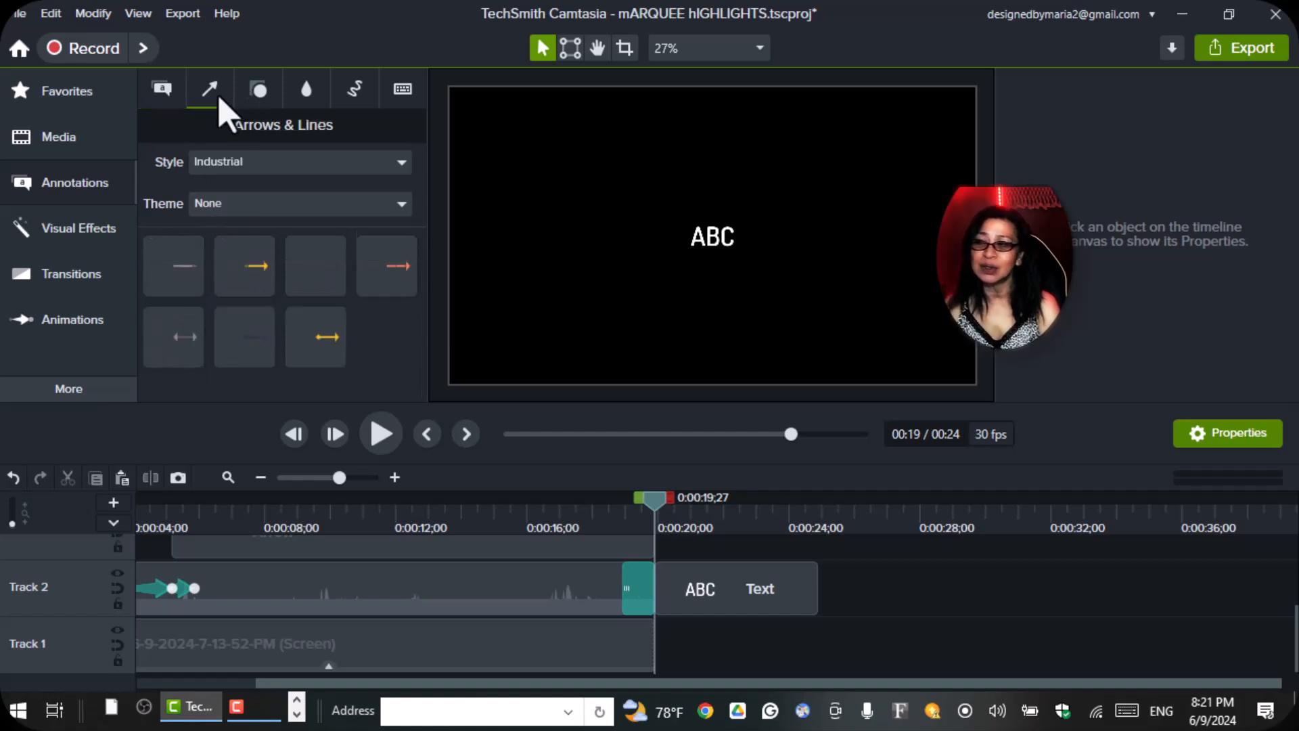
click(259, 90)
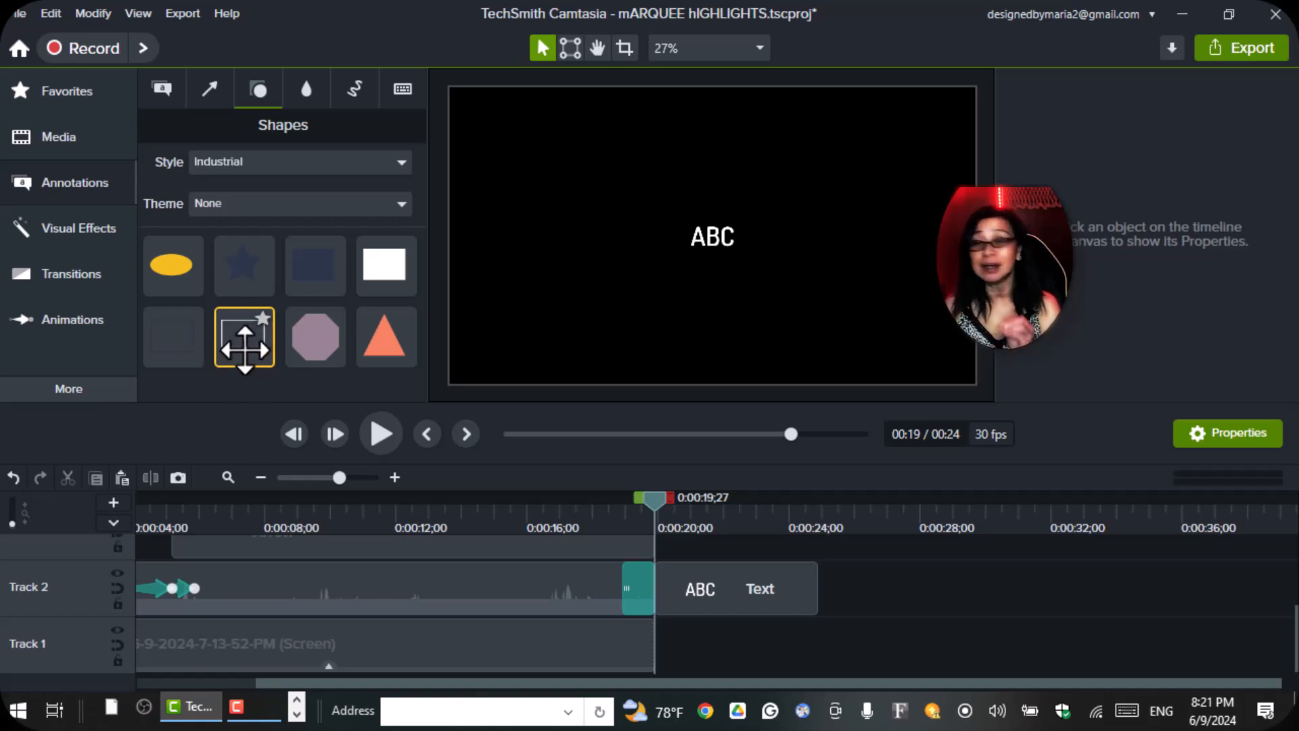
mouse_move(254, 334)
mouse_down()
mouse_move(514, 294)
mouse_move(710, 237)
mouse_move(714, 251)
mouse_move(769, 237)
mouse_up()
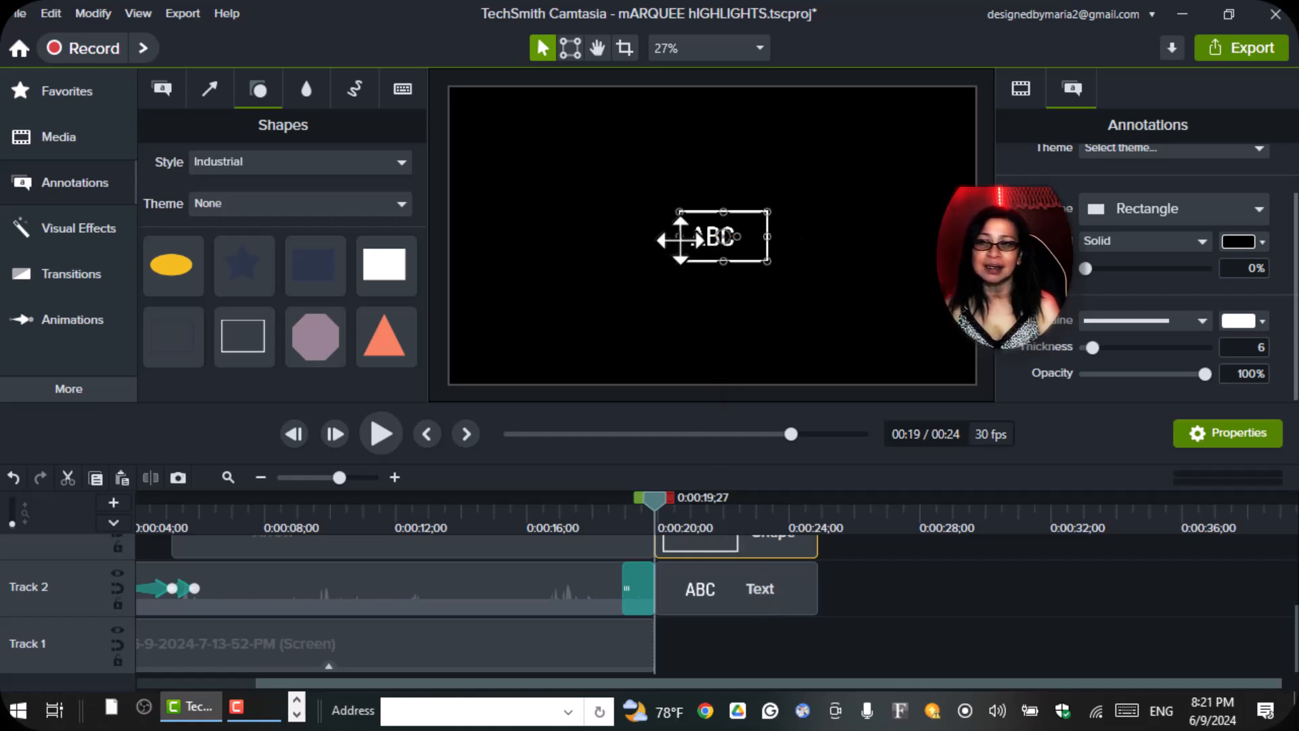
drag(680, 238, 656, 237)
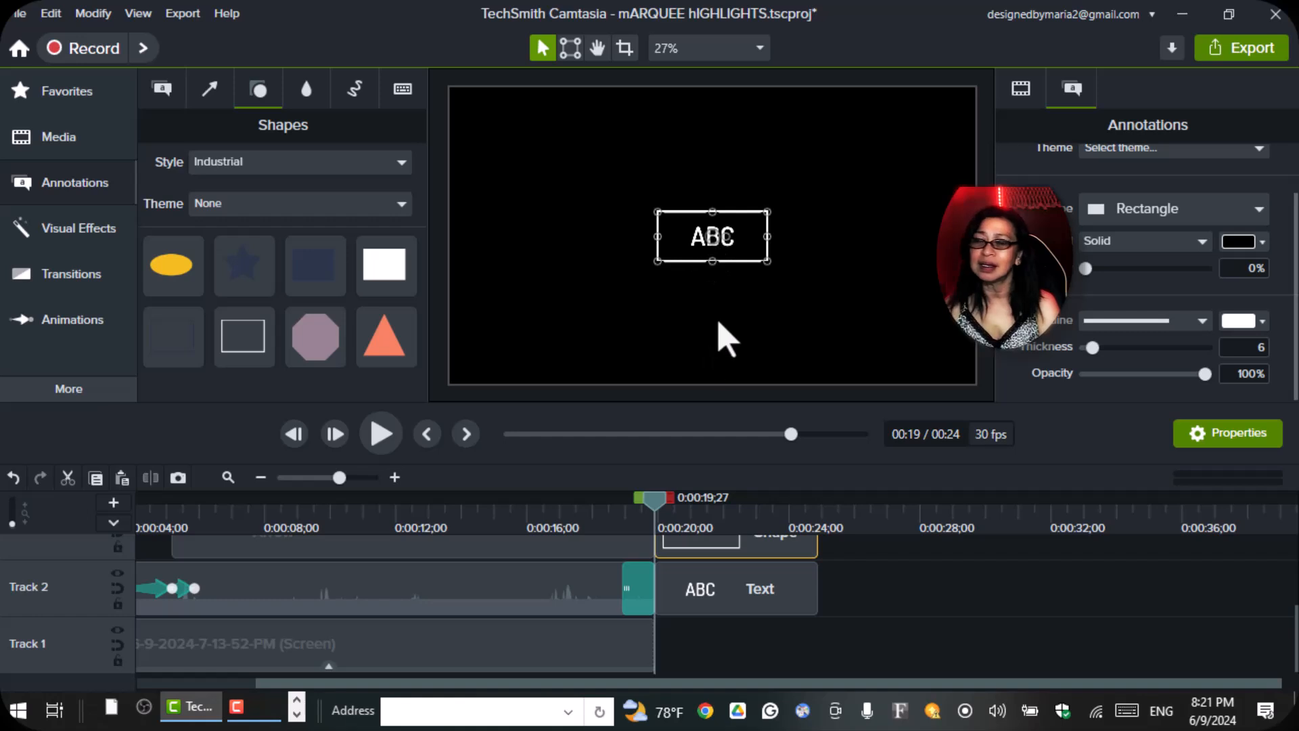
click(707, 287)
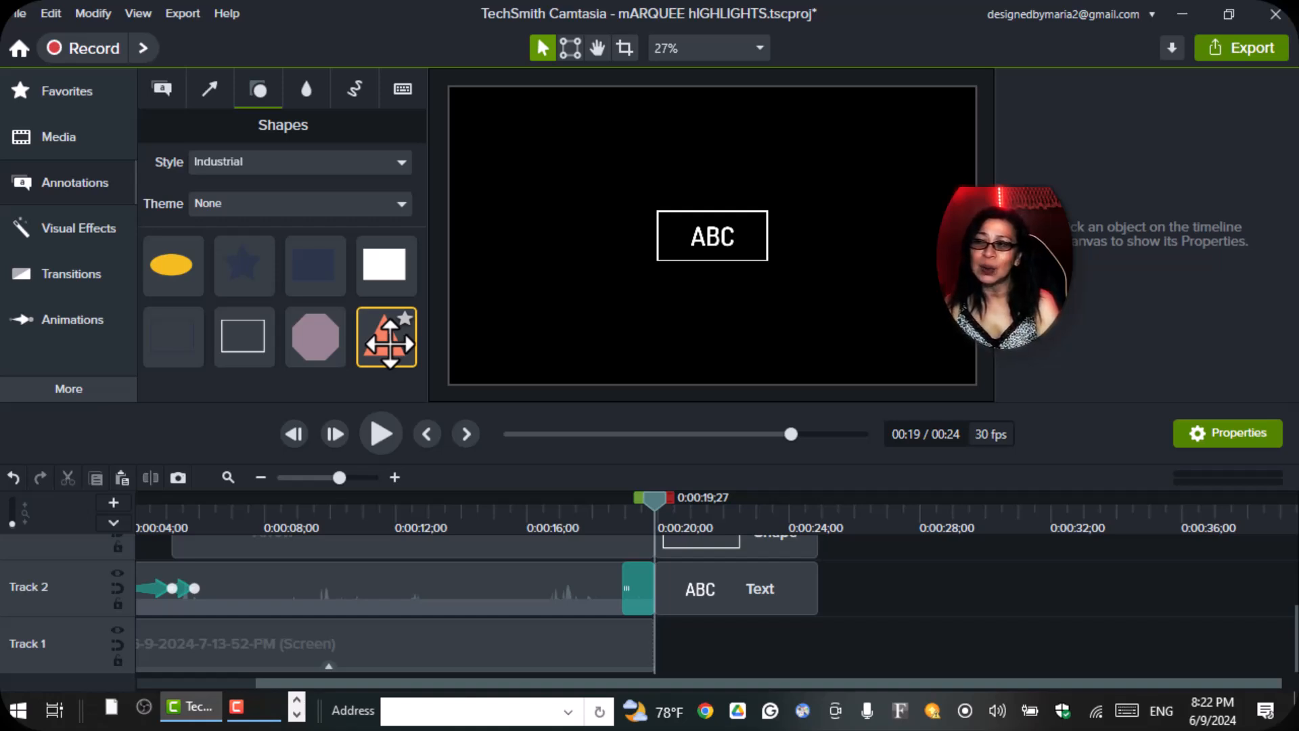
Place the orange triangle shape centered against the bottom edge of the canvas.
drag(398, 352, 709, 342)
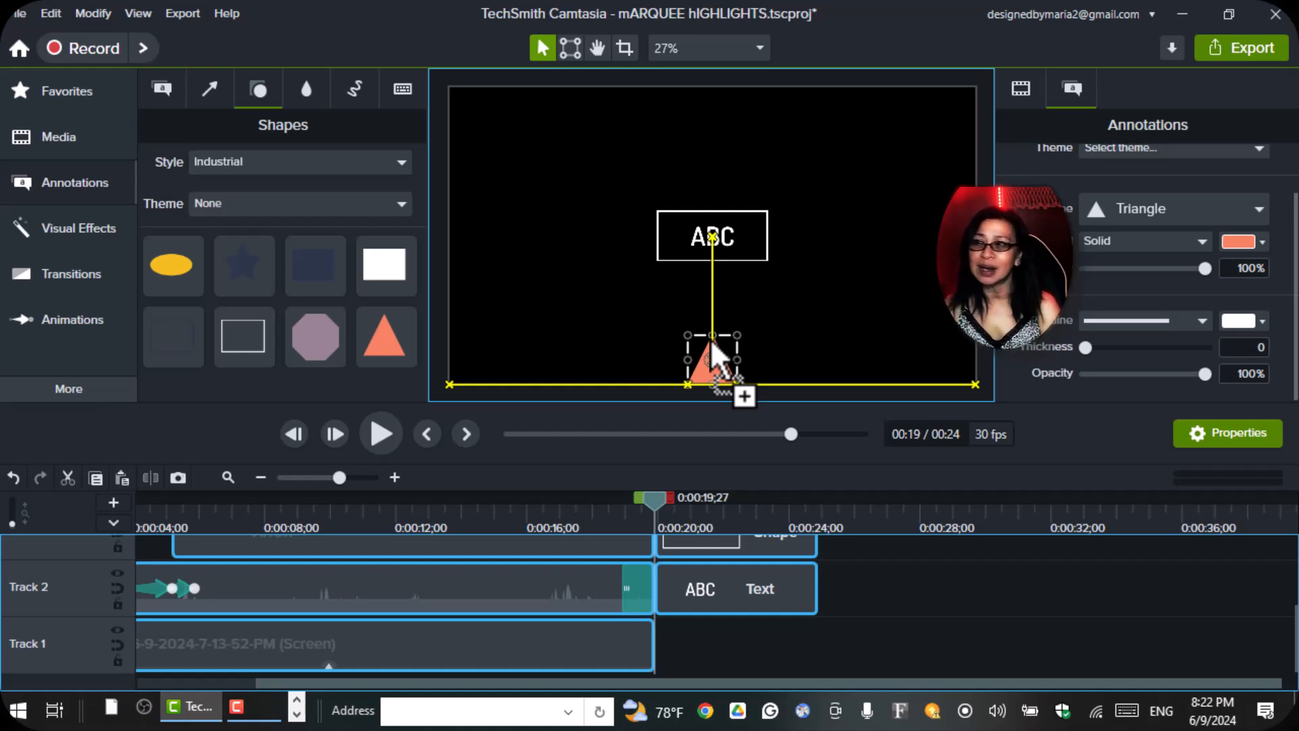
drag(711, 339, 710, 339)
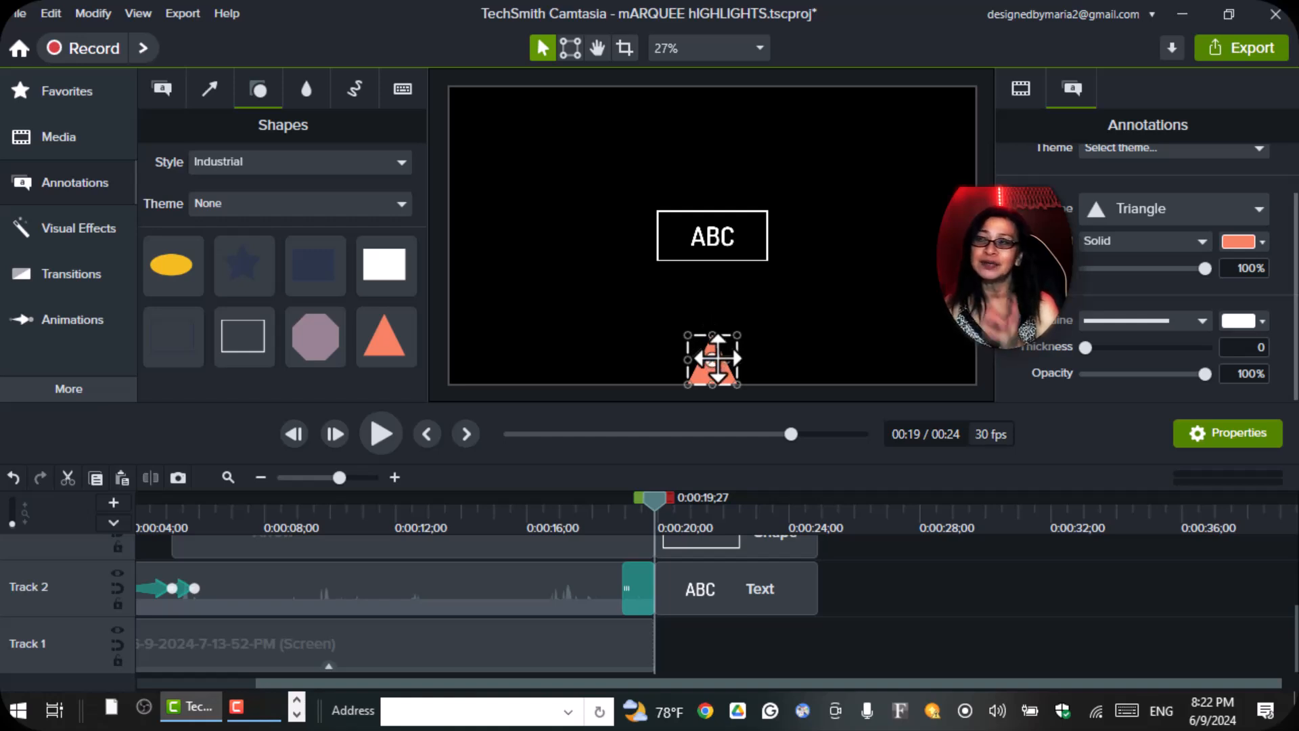
click(138, 12)
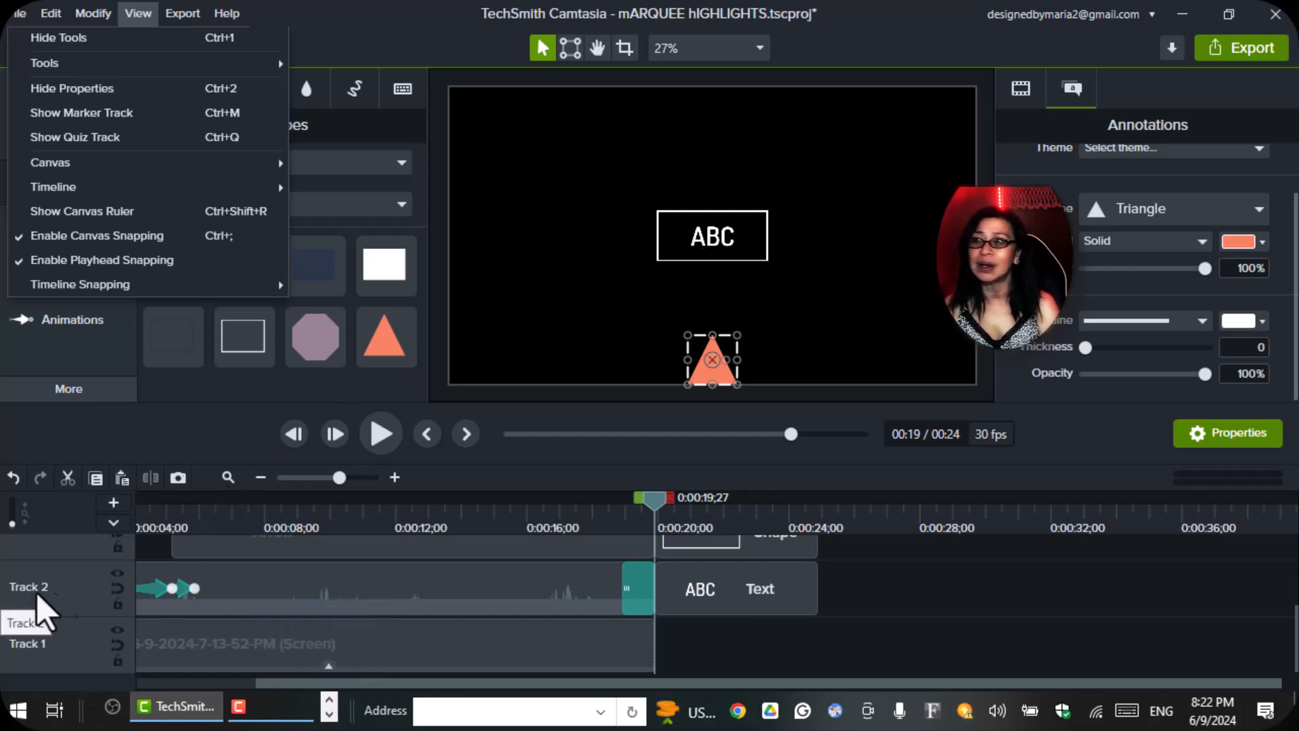
Disable Track 2 and Track 3 to hide the text and rectangle from the canvas.
click(118, 575)
click(118, 575)
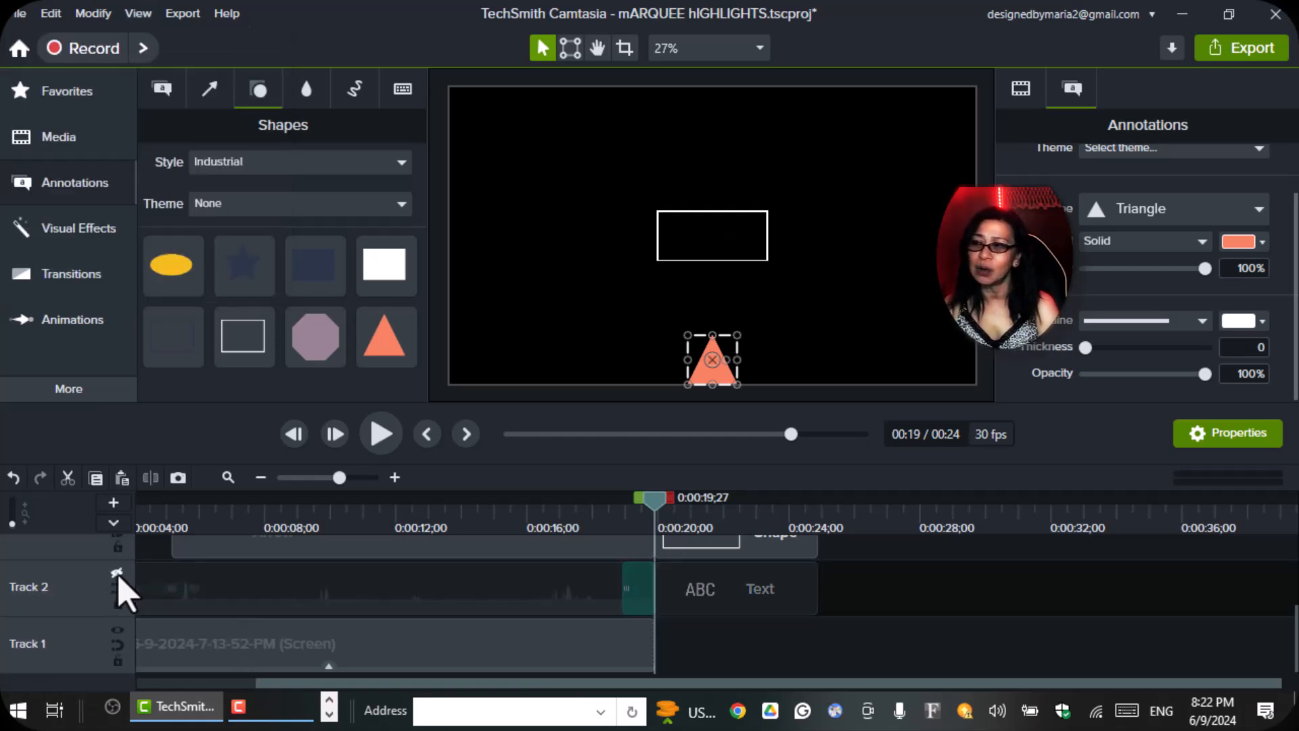
scroll(123, 593, up, 1)
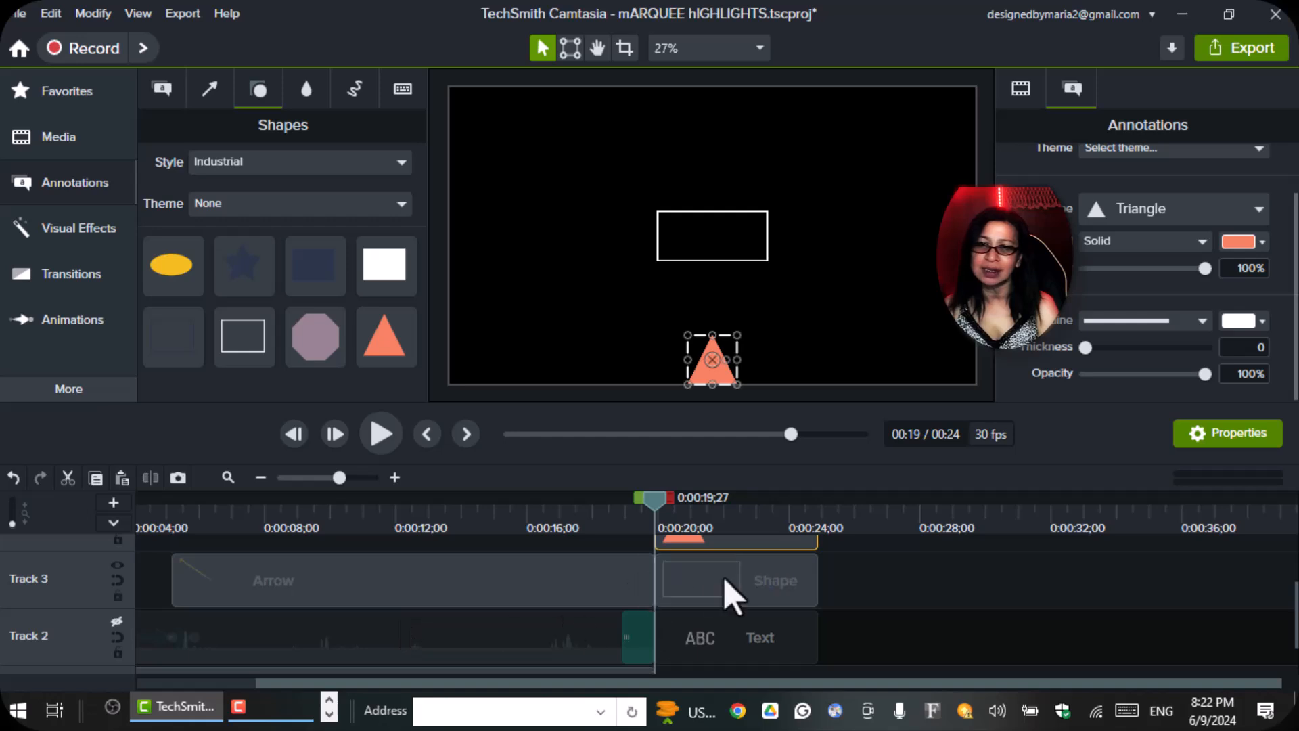
click(117, 566)
scroll(700, 564, up, 1)
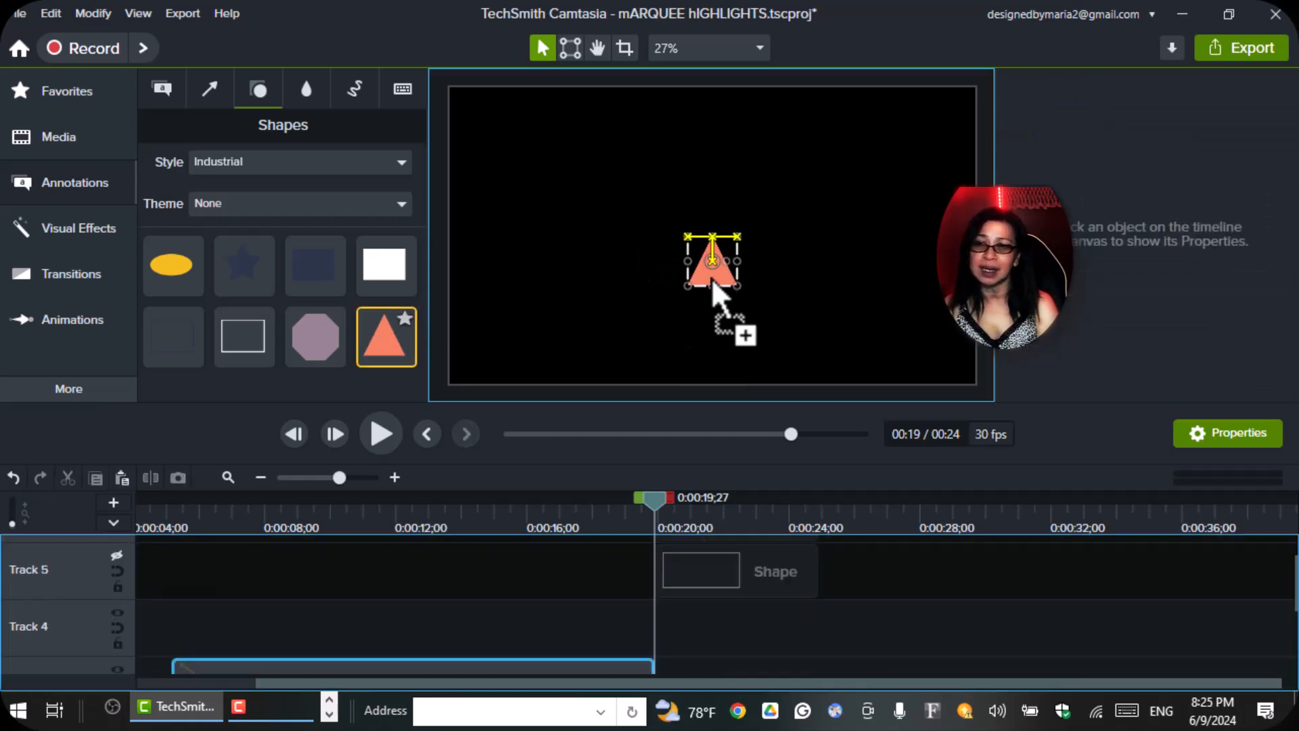
Stretch the triangle up to the canvas center and narrow it into a thin ray.
drag(712, 278, 711, 237)
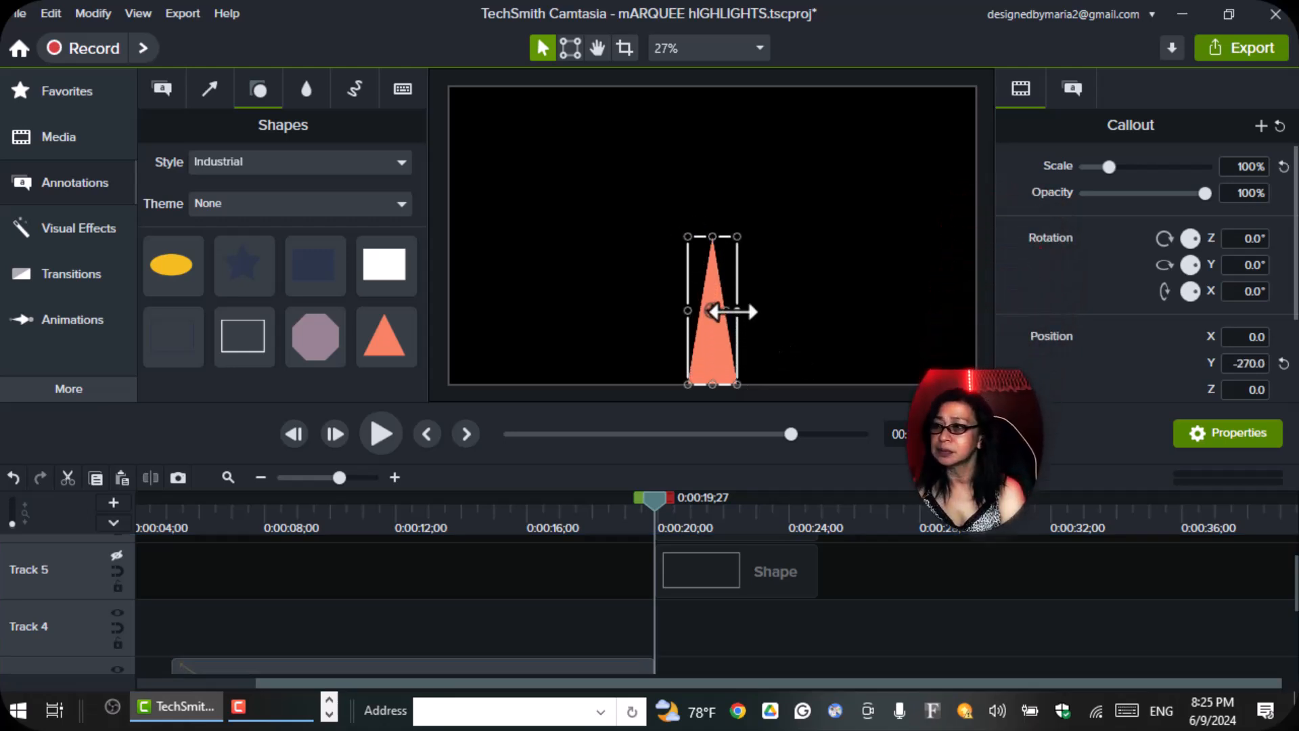
mouse_move(726, 311)
mouse_down()
mouse_move(710, 310)
mouse_move(737, 311)
mouse_move(715, 311)
mouse_up()
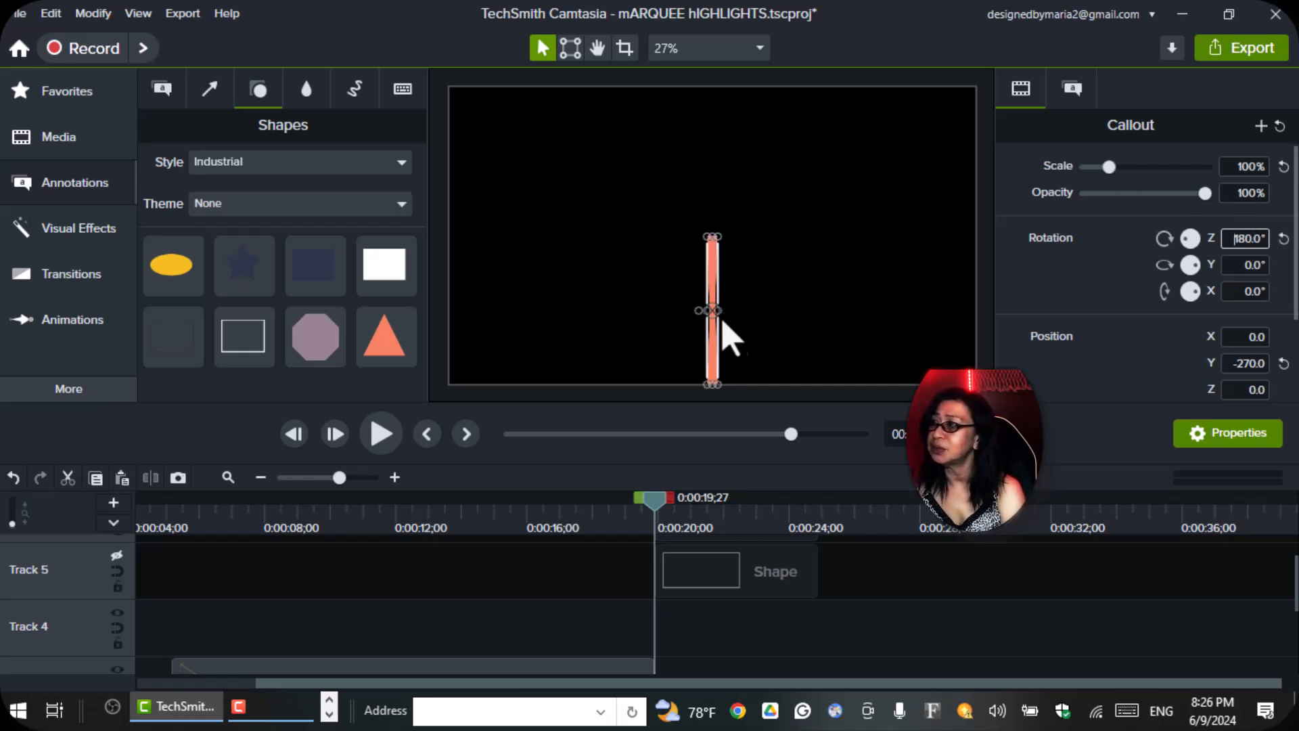
Align the 180° rotated triangle copy with the canvas top edge, tip to tip with the first triangle, and group both triangles.
drag(711, 244, 704, 110)
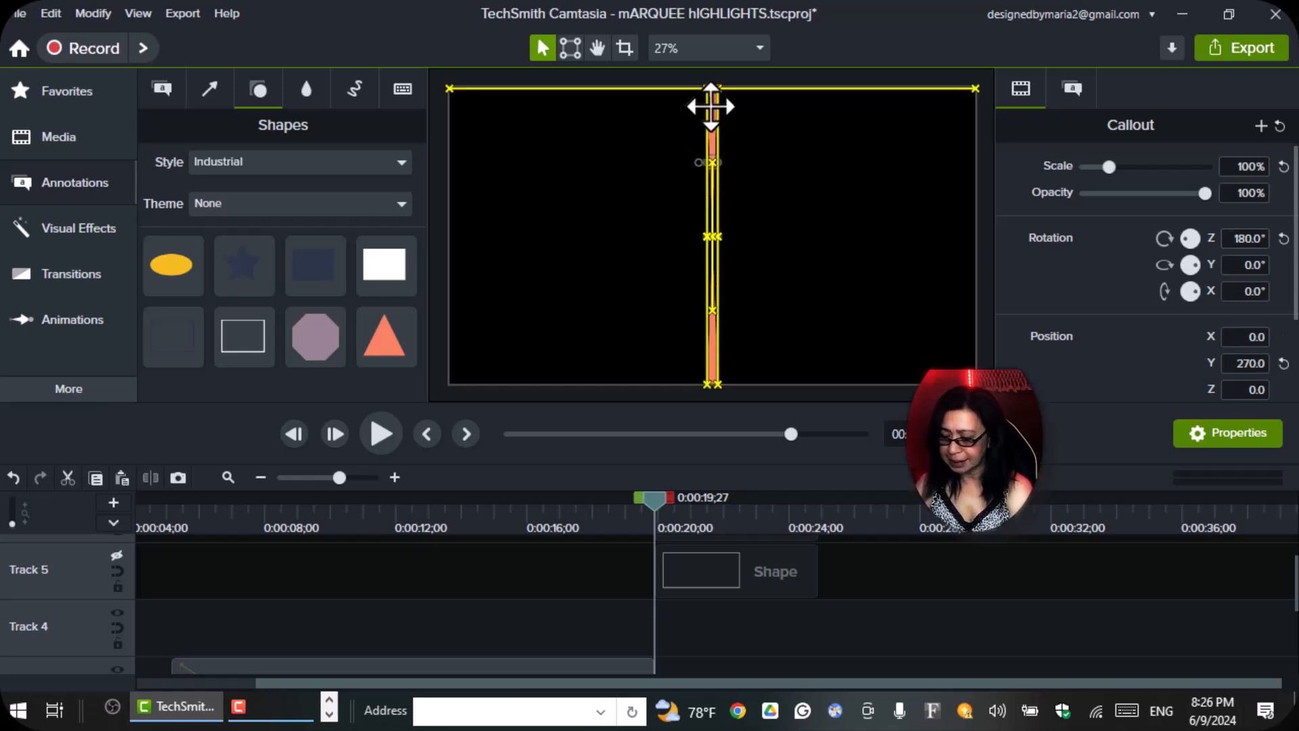
click(753, 180)
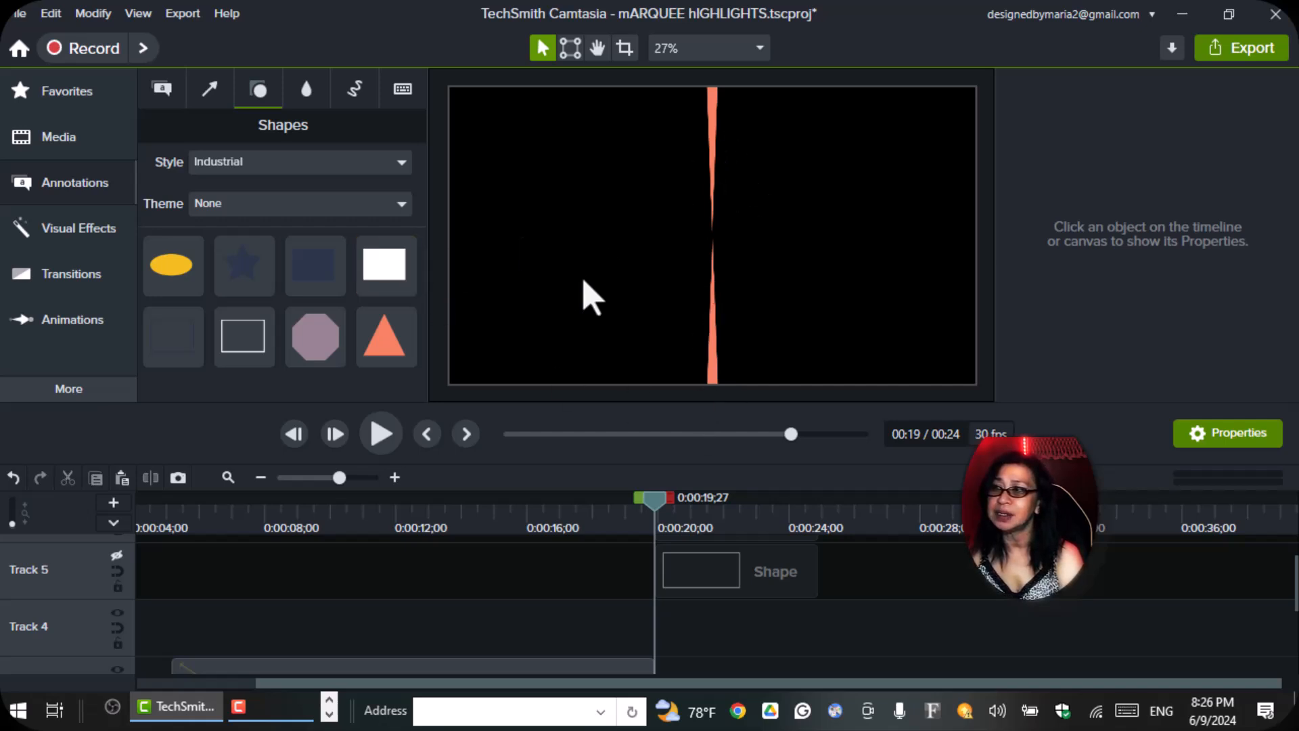
drag(663, 100, 767, 384)
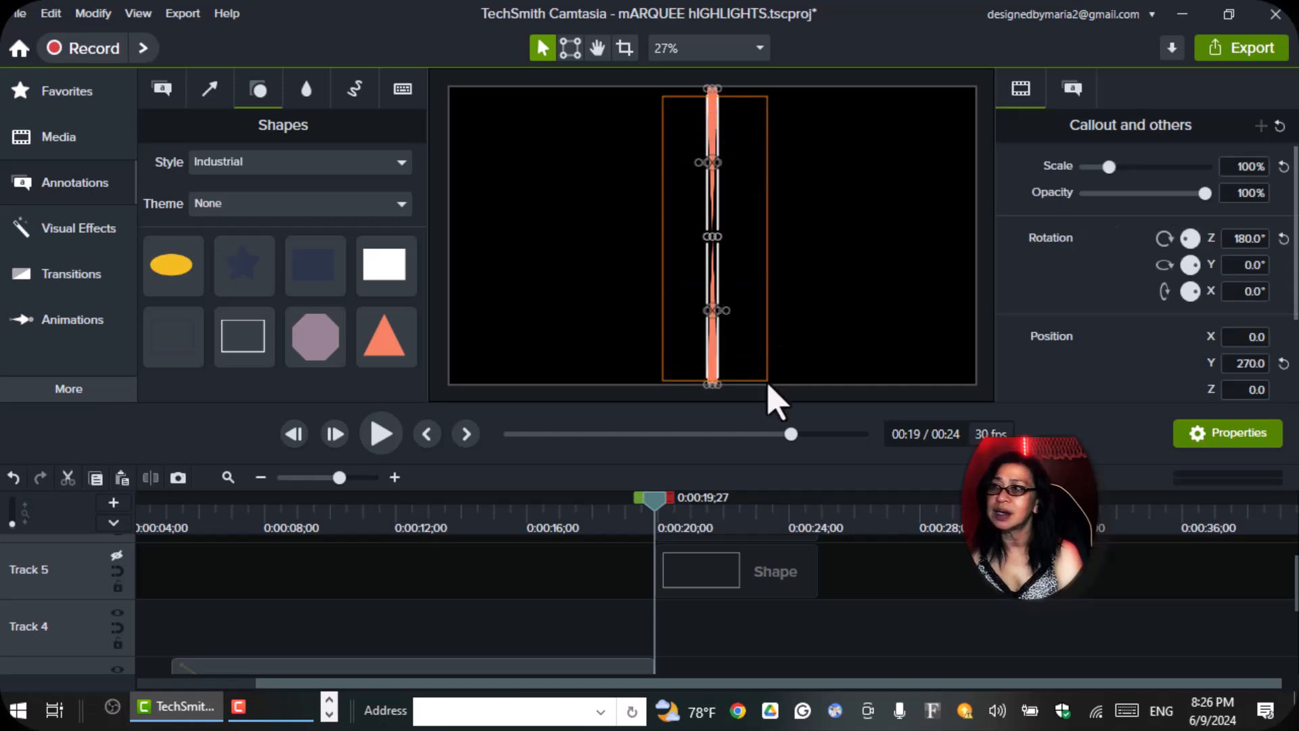
key(ctrl+g)
click(673, 203)
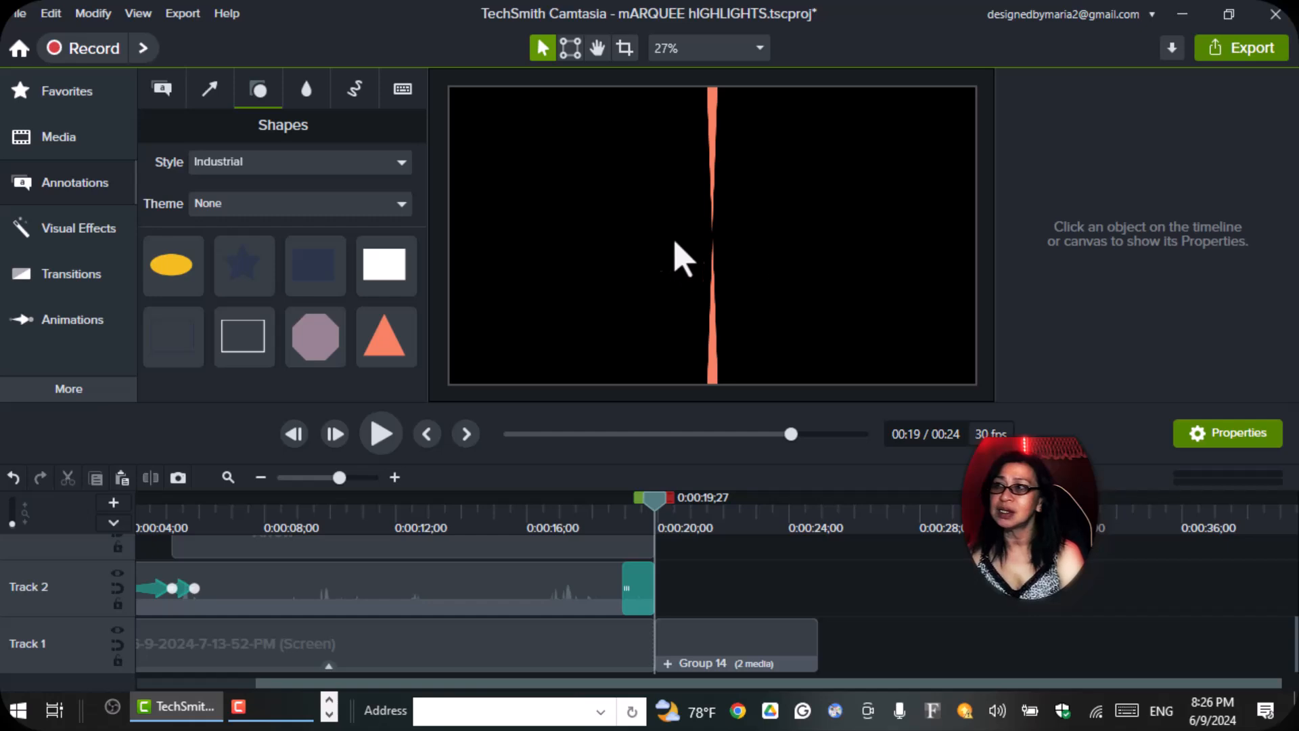
Paste a copy of the triangle group and set its Z rotation to 90° to form a cross.
click(710, 102)
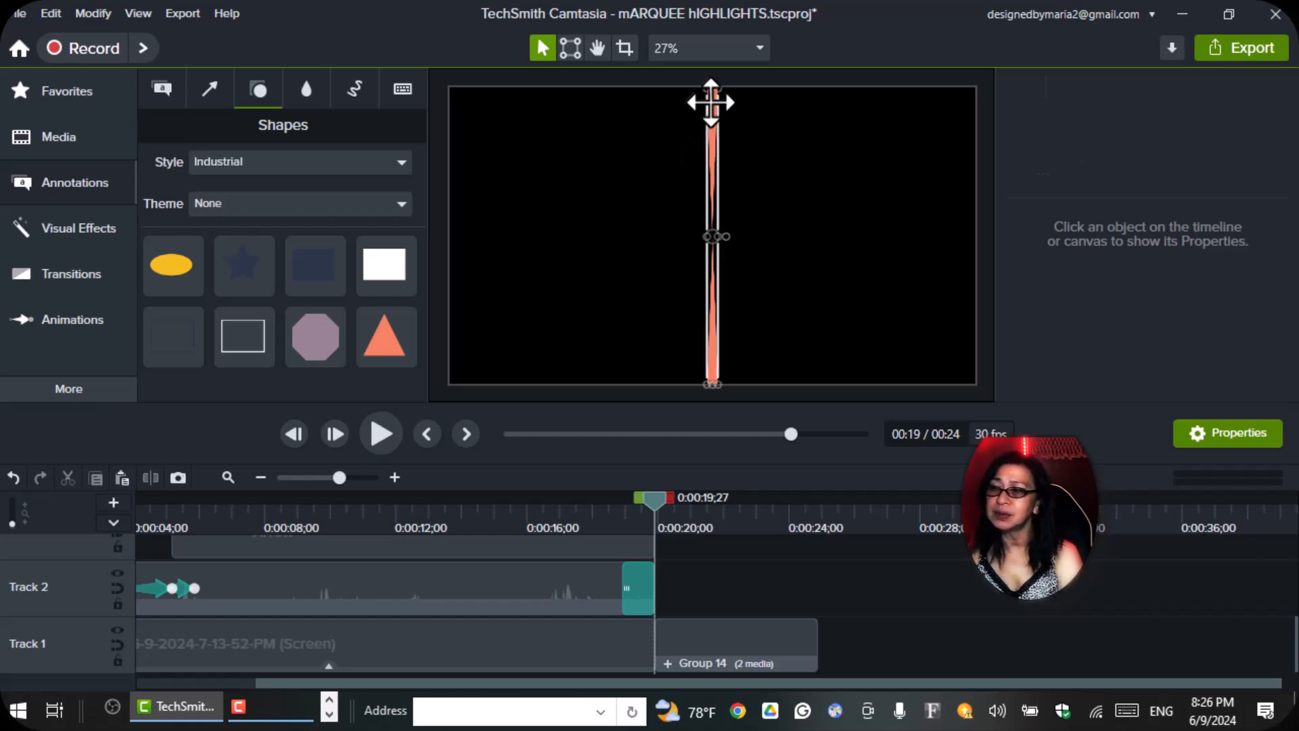
click(710, 101)
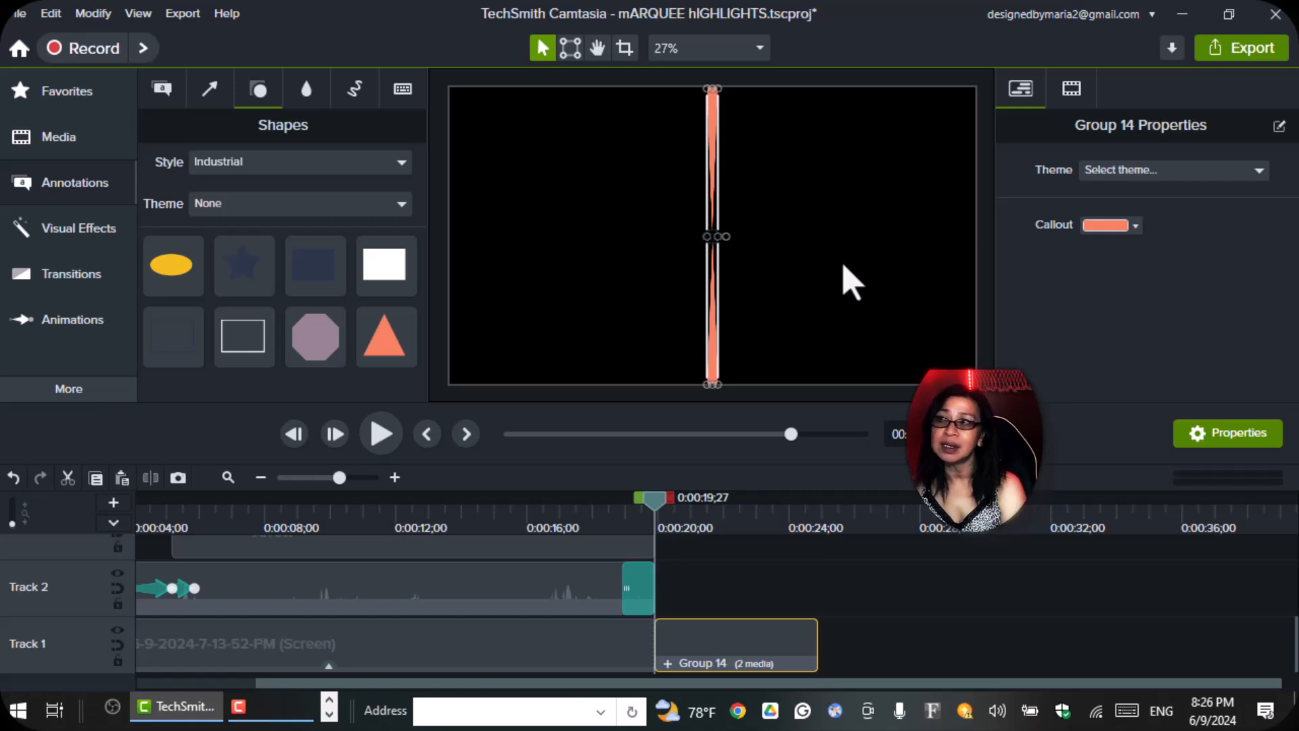
key(ctrl+v)
click(1071, 91)
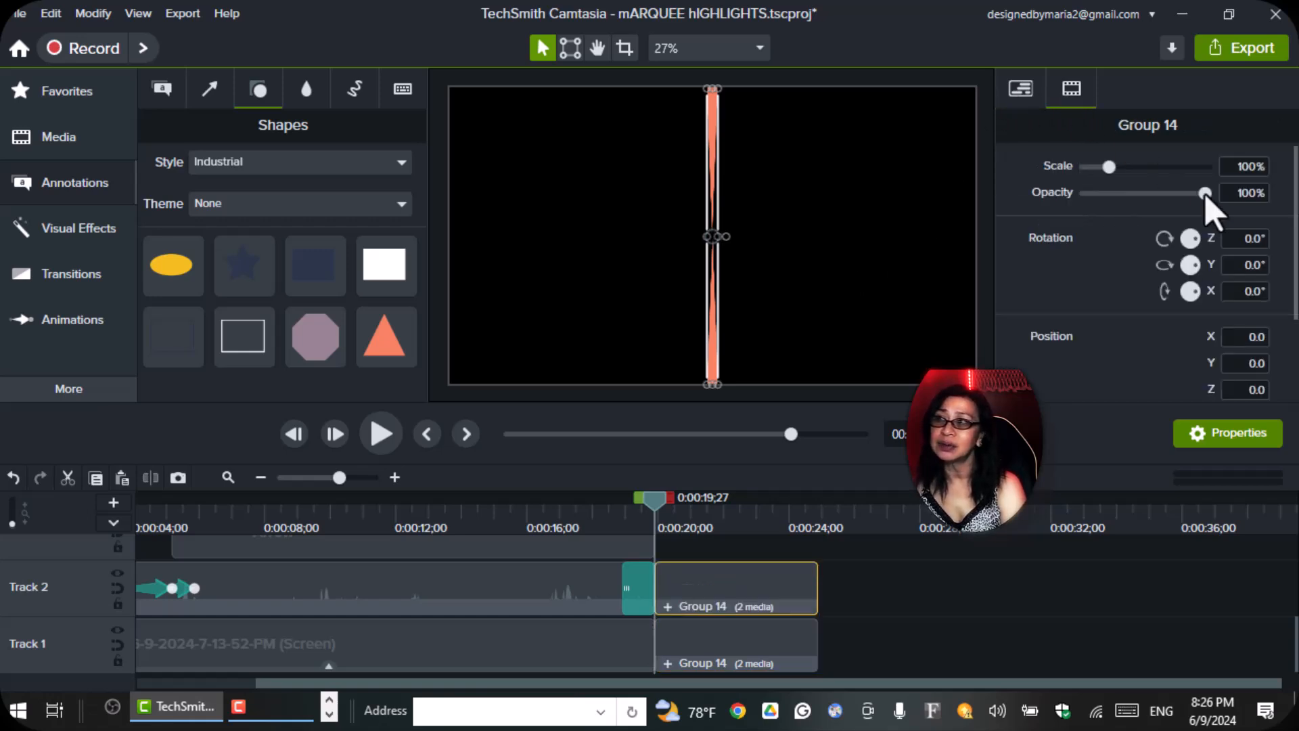
click(1249, 238)
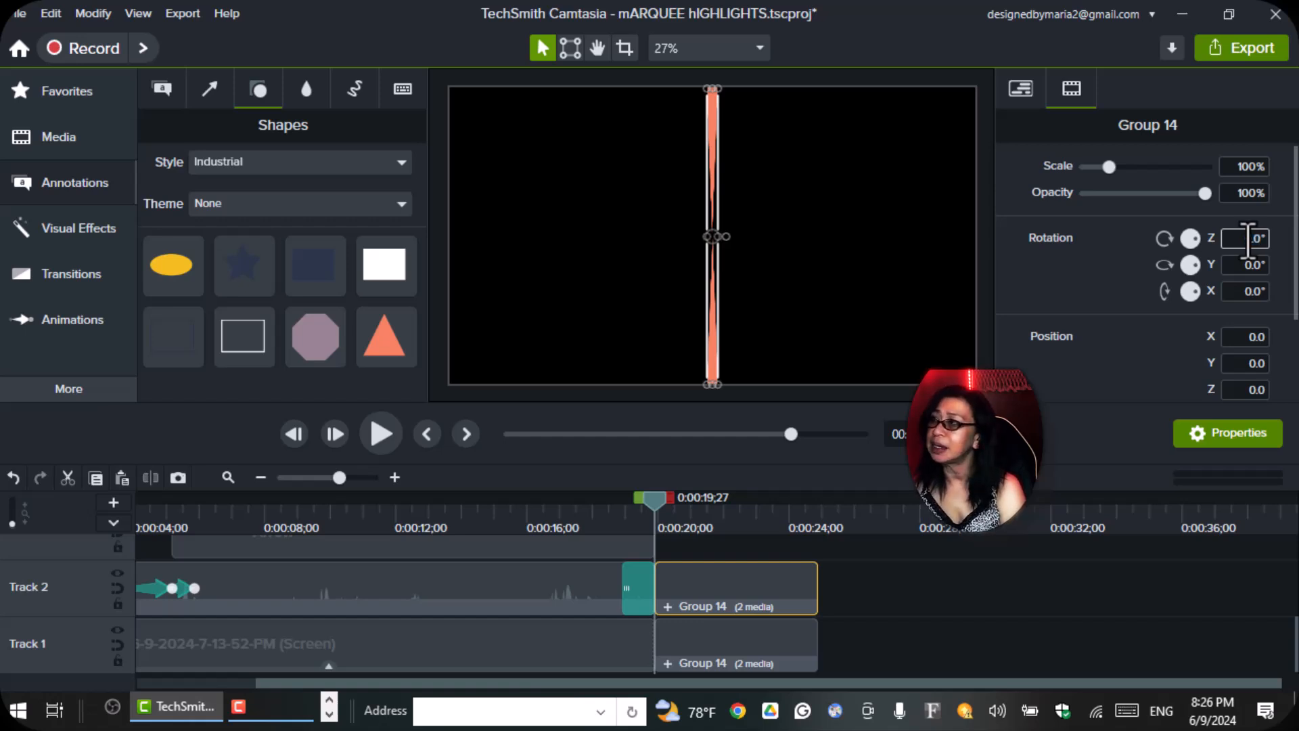
key(Return)
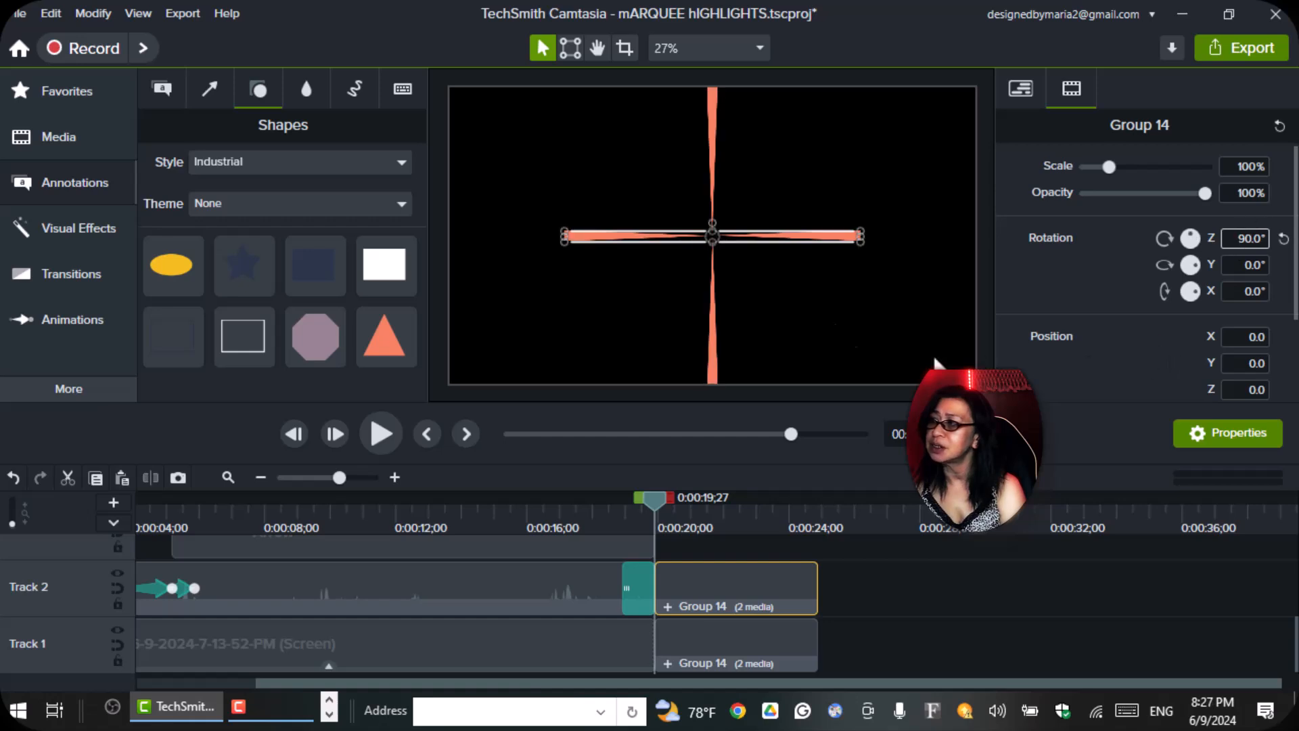
click(833, 336)
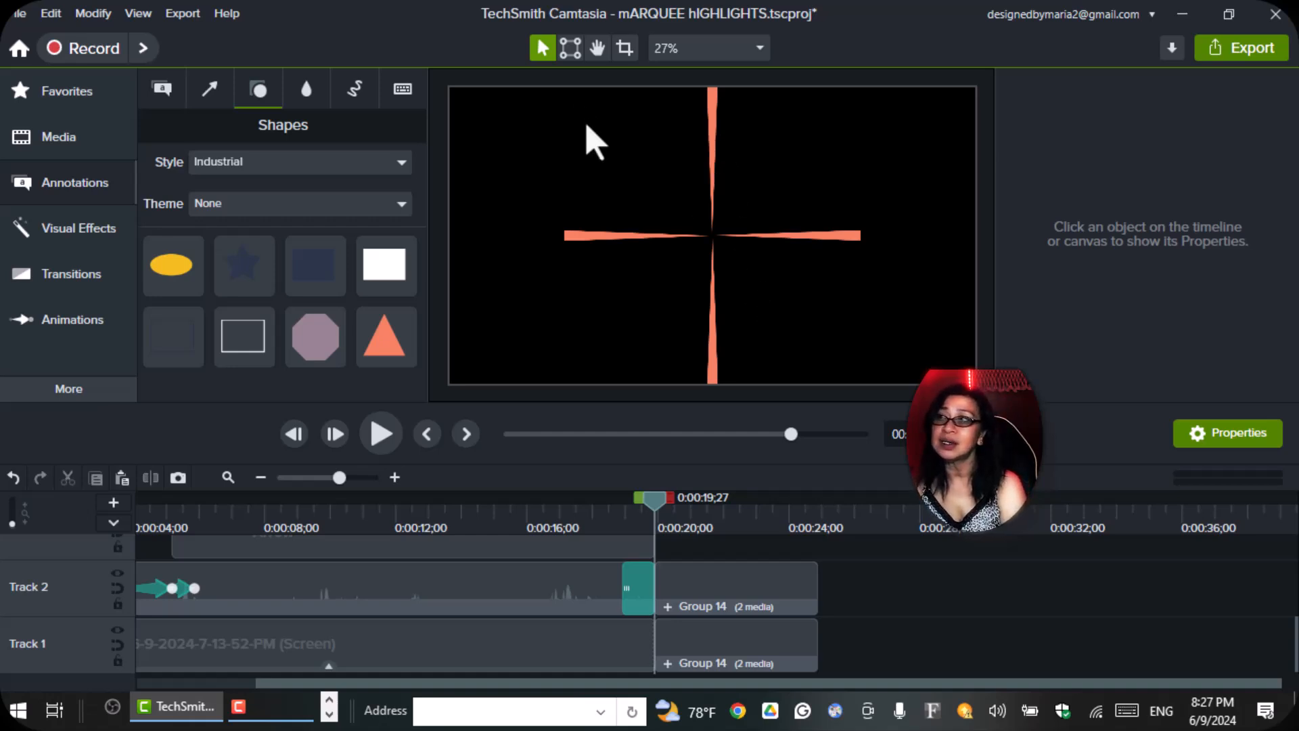
Select the vertical and horizontal triangle pairs and group them into one cross.
drag(614, 136, 832, 376)
right_click(709, 232)
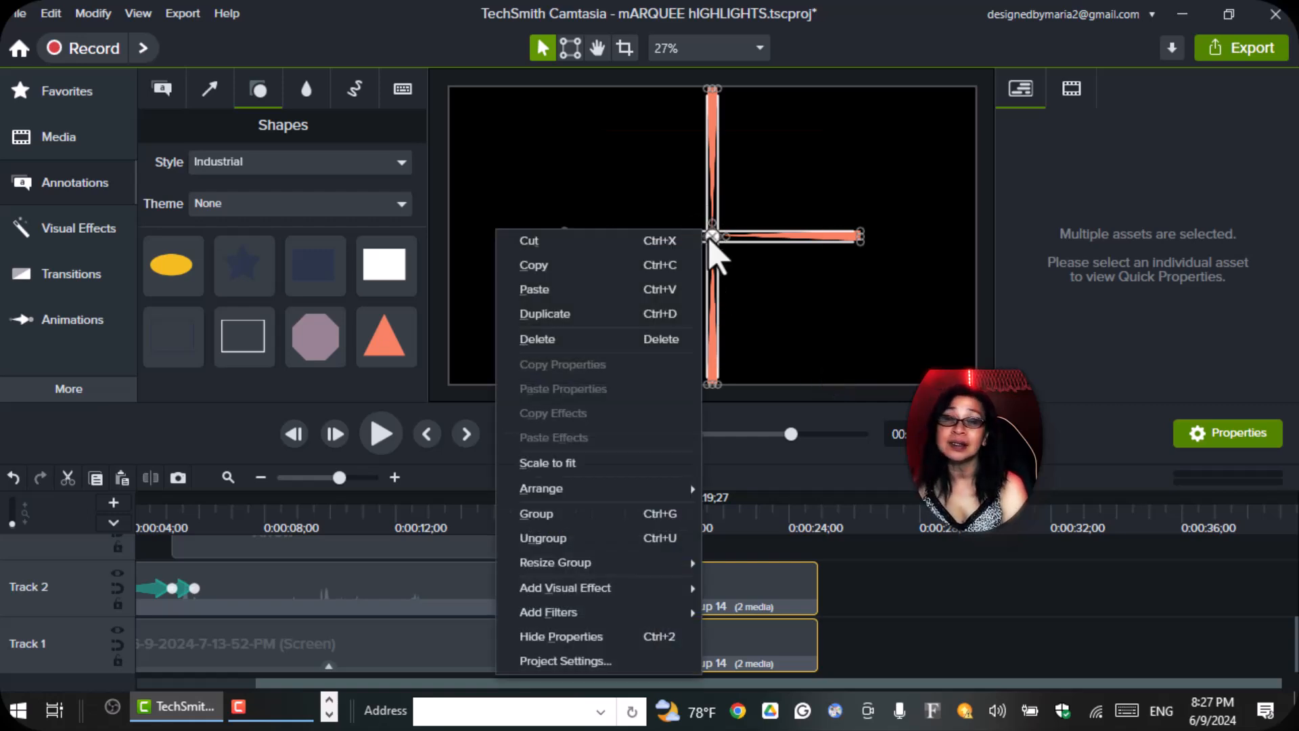
click(547, 513)
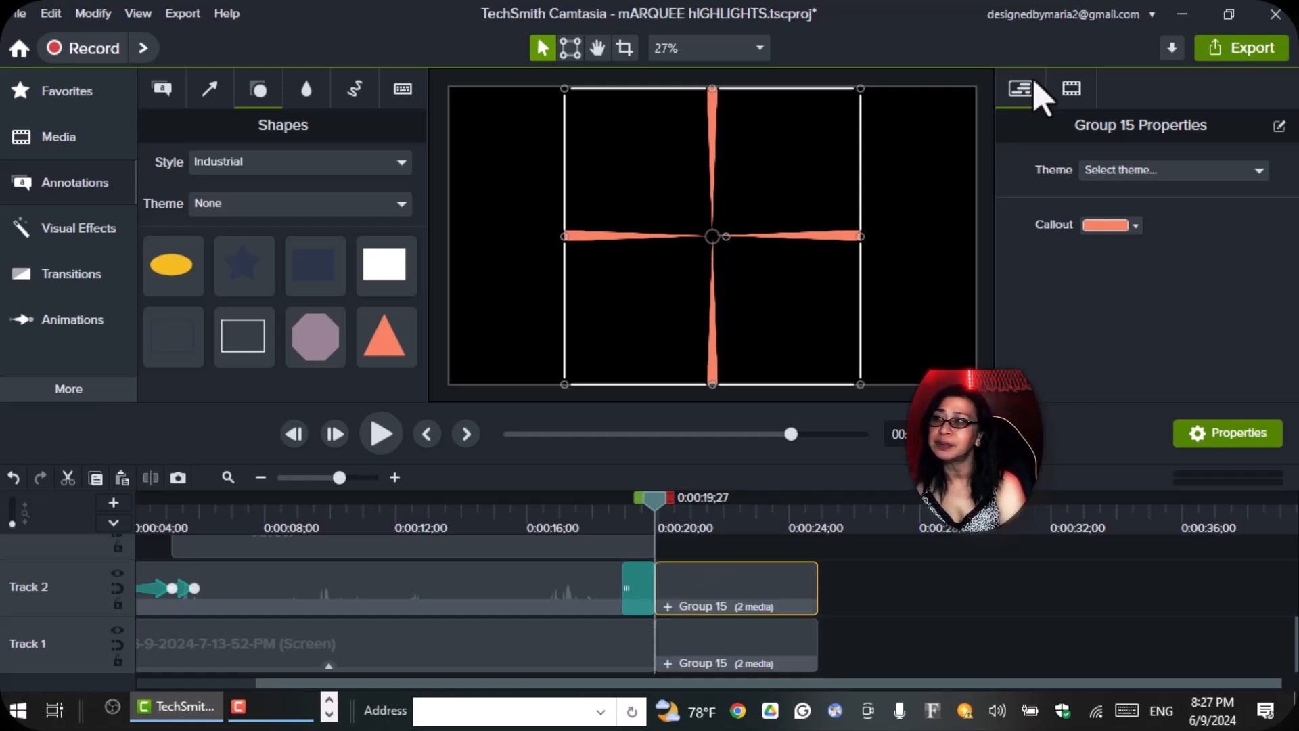
Set the duplicated cross group's Z rotation to 45° and wrap the rotated cross in a new group.
click(1072, 99)
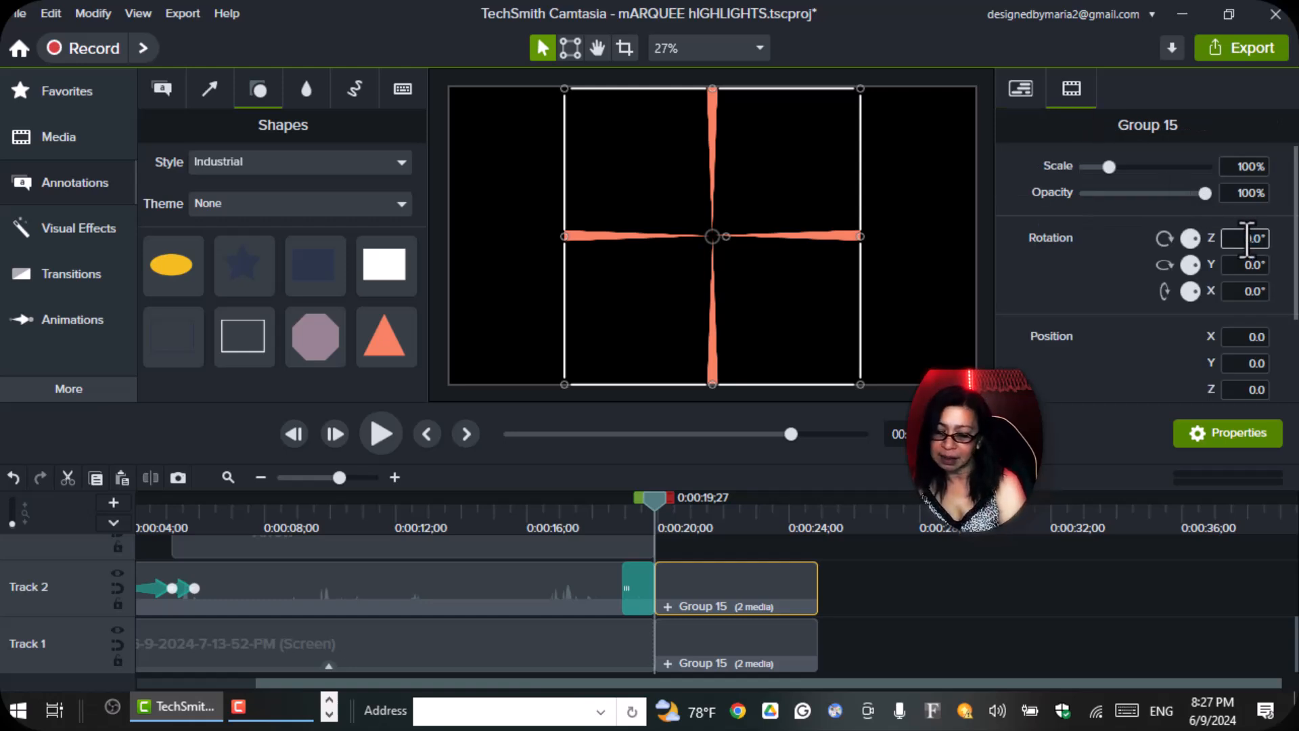
text(45)
key(Return)
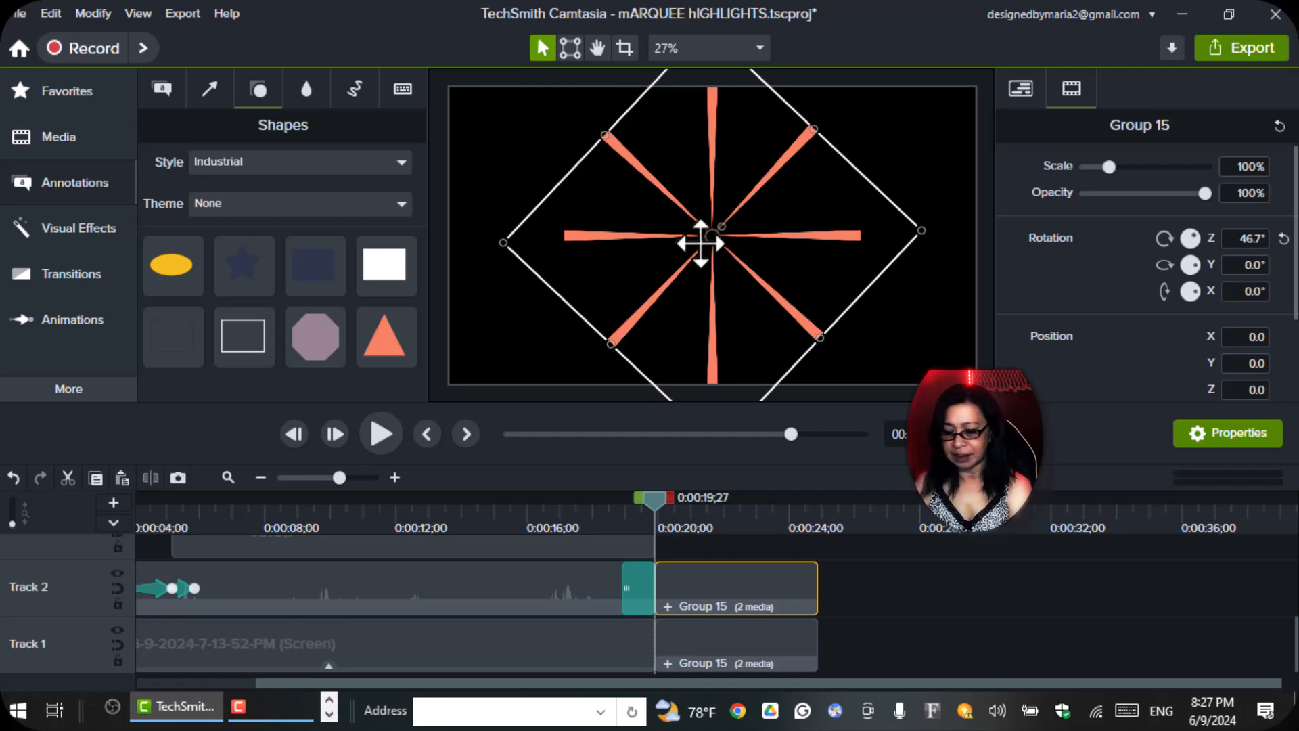
right_click(710, 238)
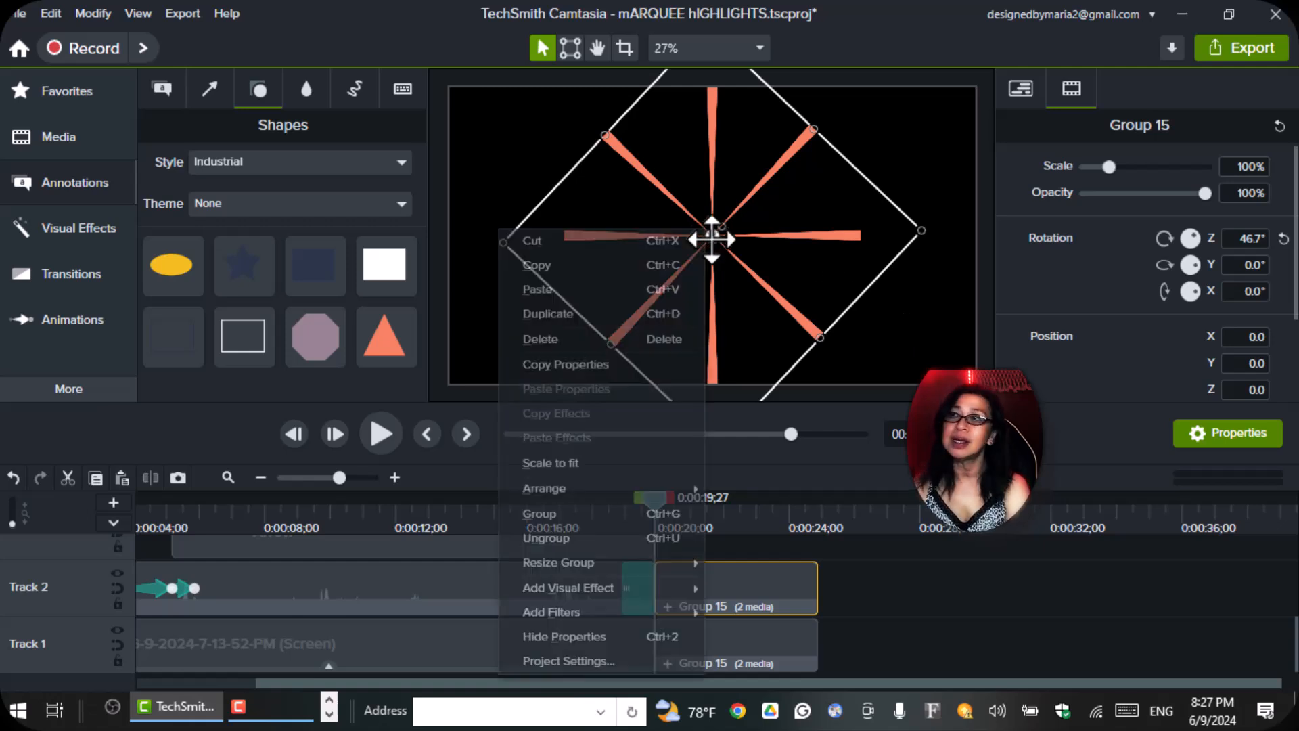
click(710, 289)
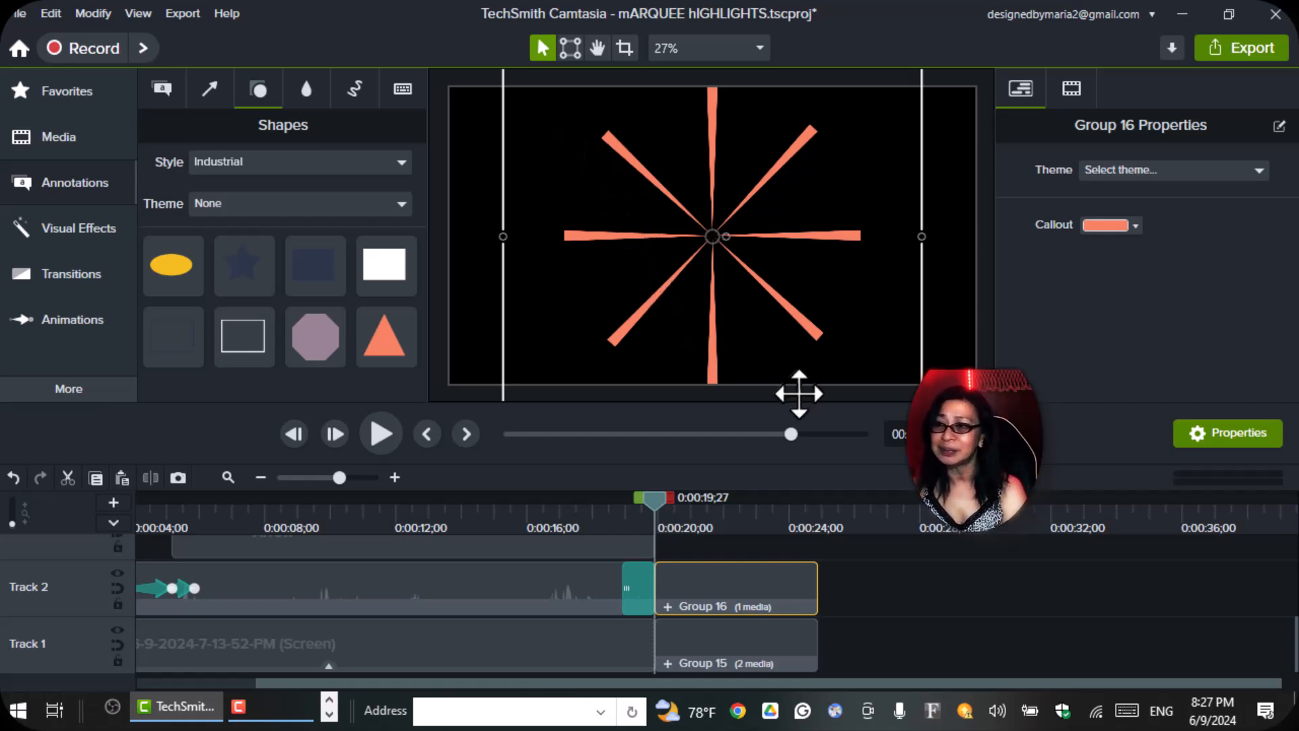
Paste another copy of the rotated cross group and set its Z rotation to 45°.
key(ctrl+v)
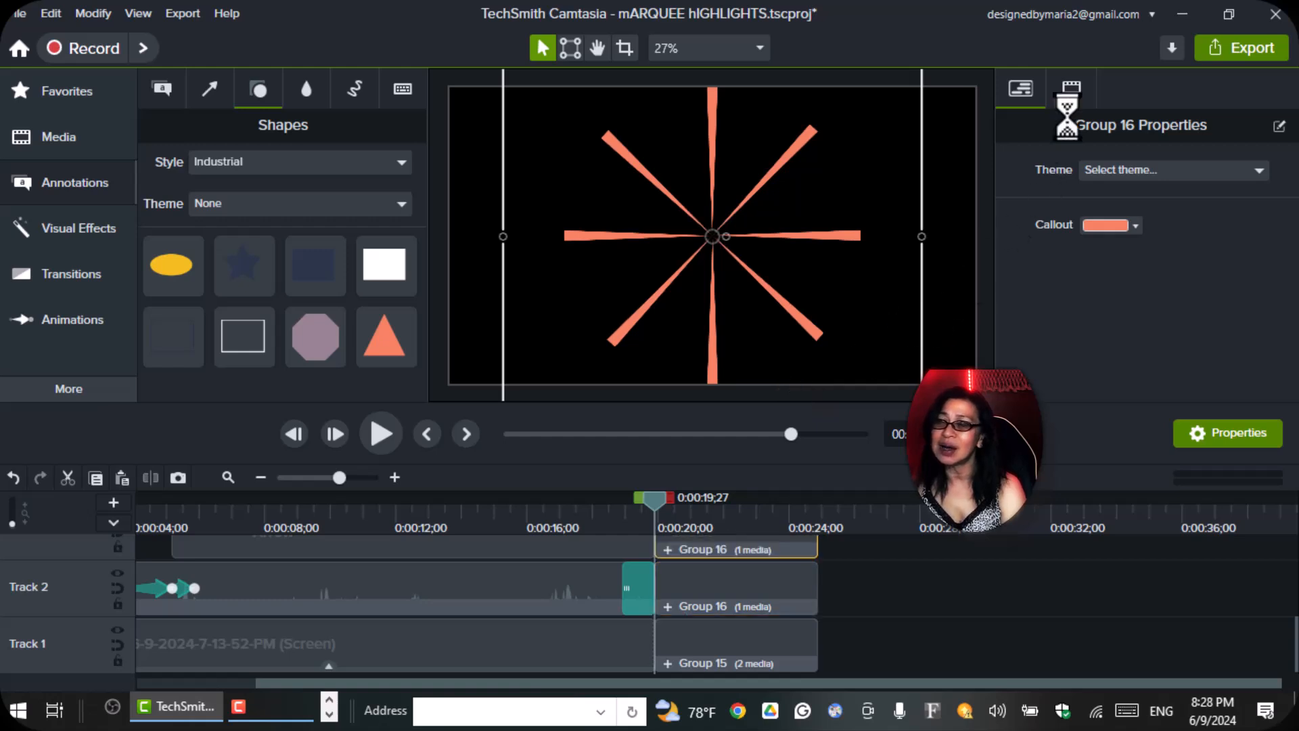
click(1075, 91)
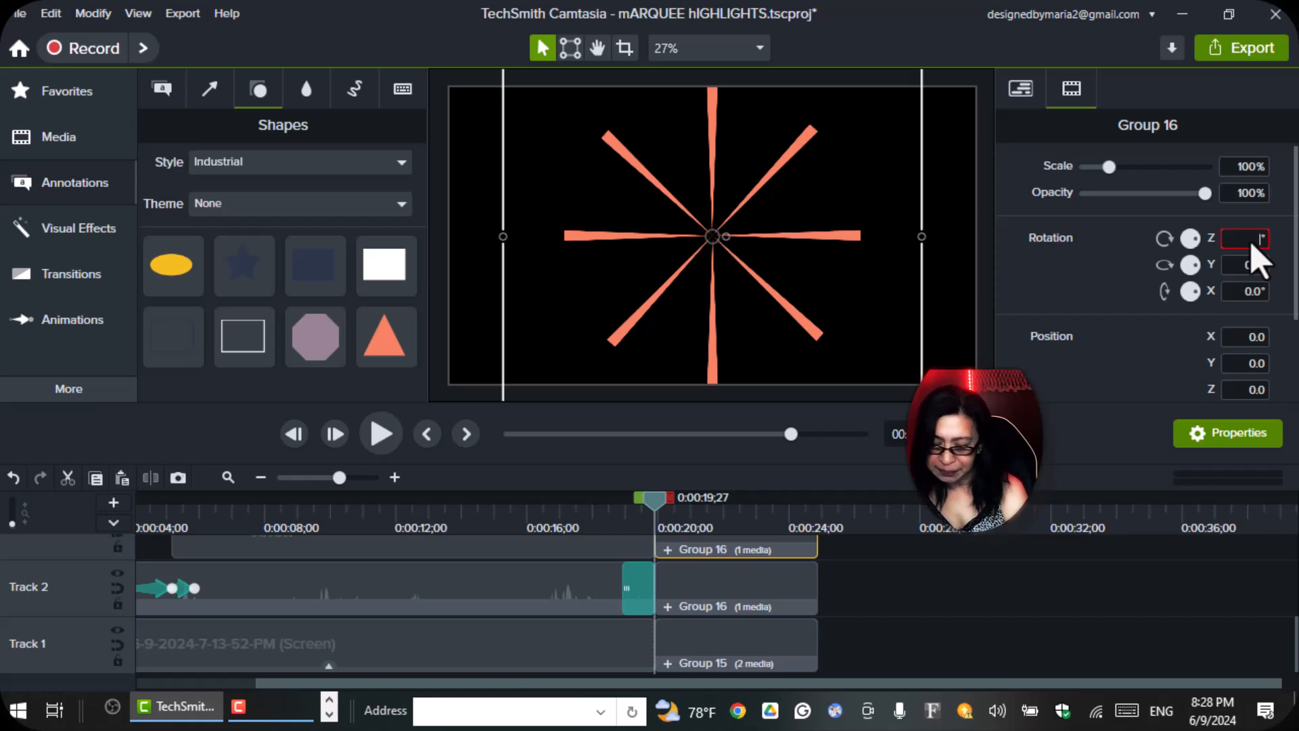
text(45)
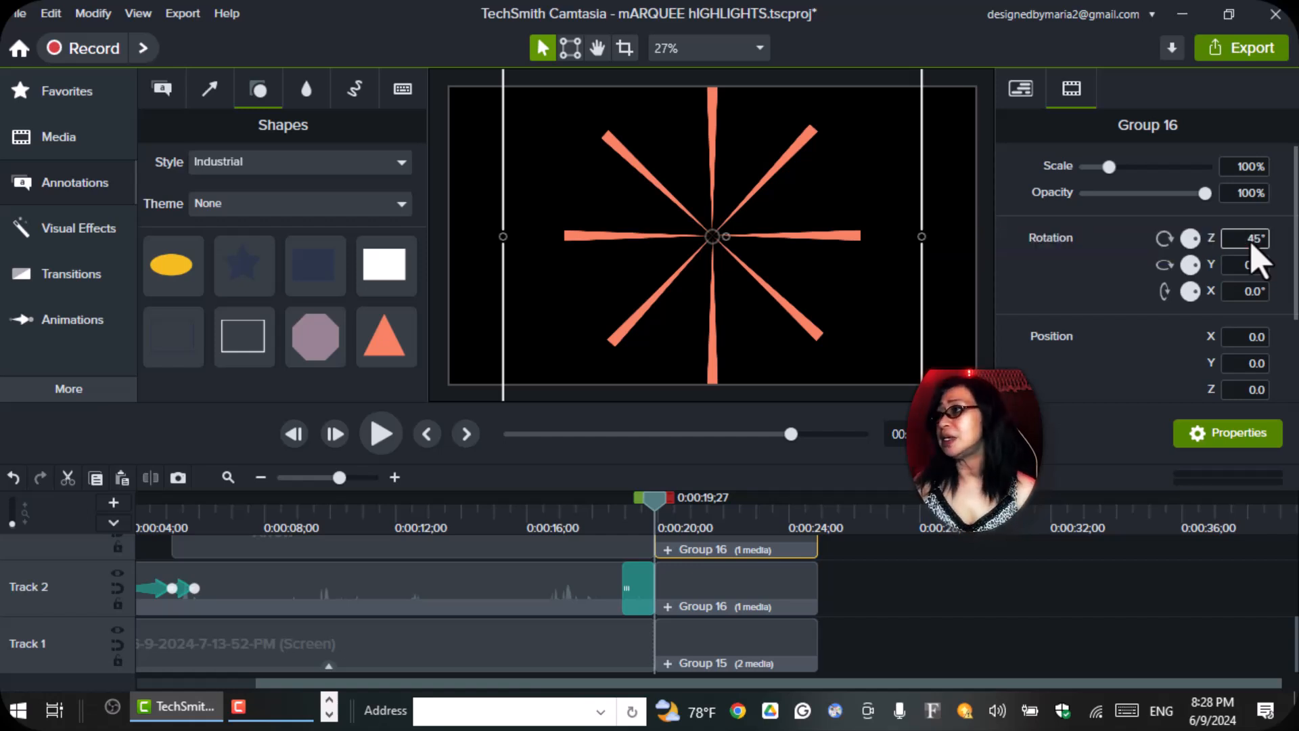
key(Return)
click(878, 355)
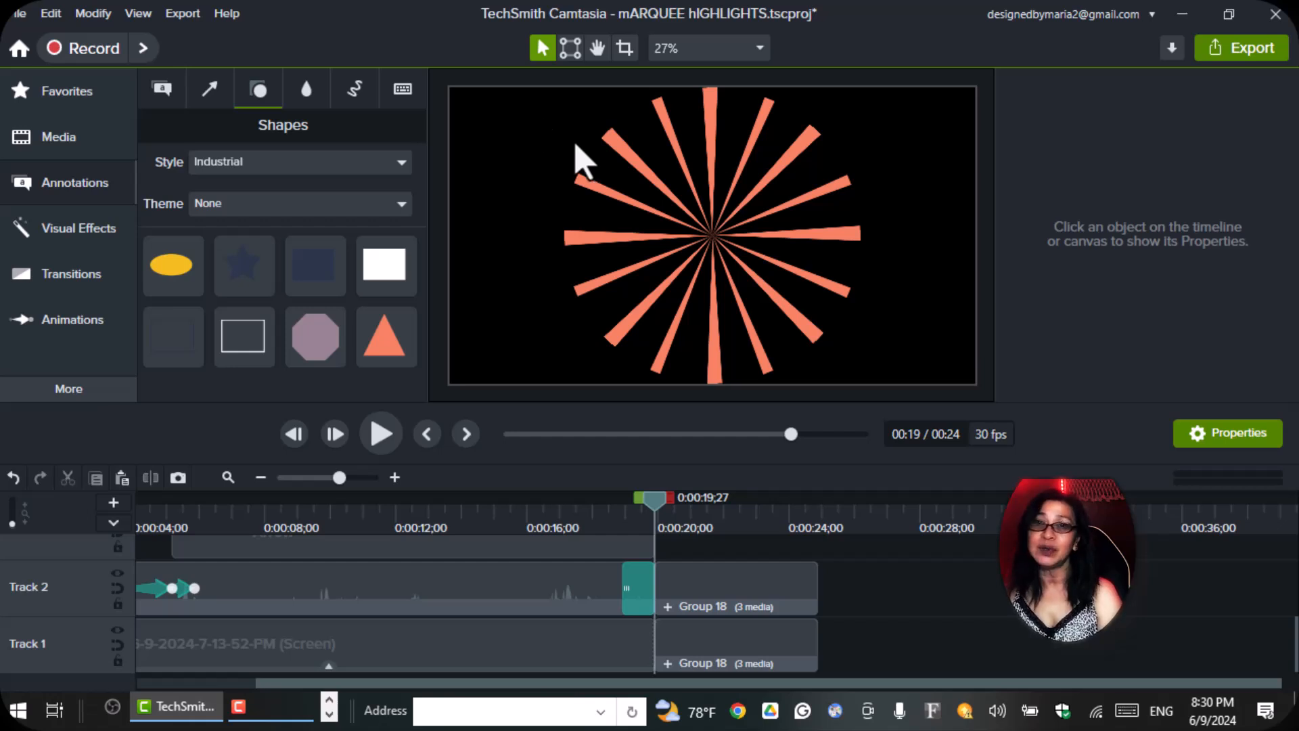
Select both overlapping ray groups on the canvas and combine them into one starburst group.
drag(567, 135, 817, 275)
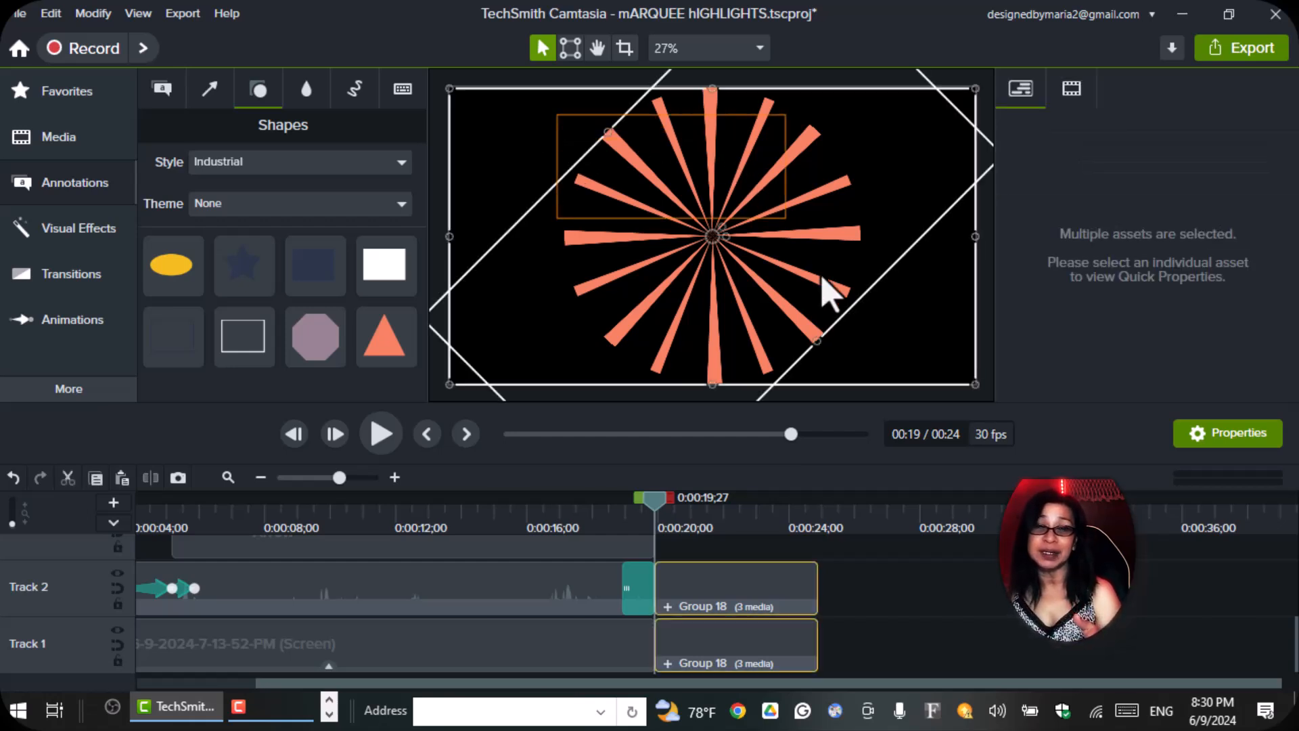
right_click(708, 237)
click(585, 514)
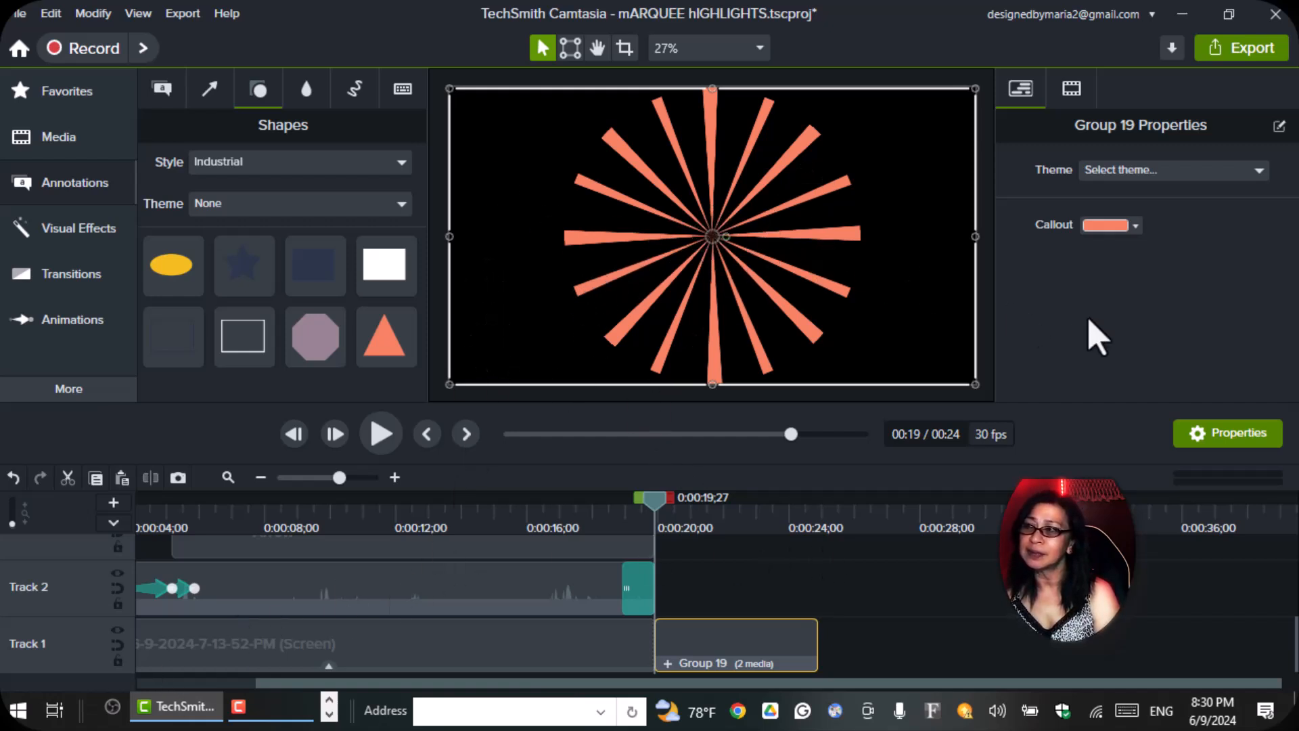
Paste a copy of the starburst group and rotate it about Z to about -11.1° so its rays fill the gaps.
key(ctrl+v)
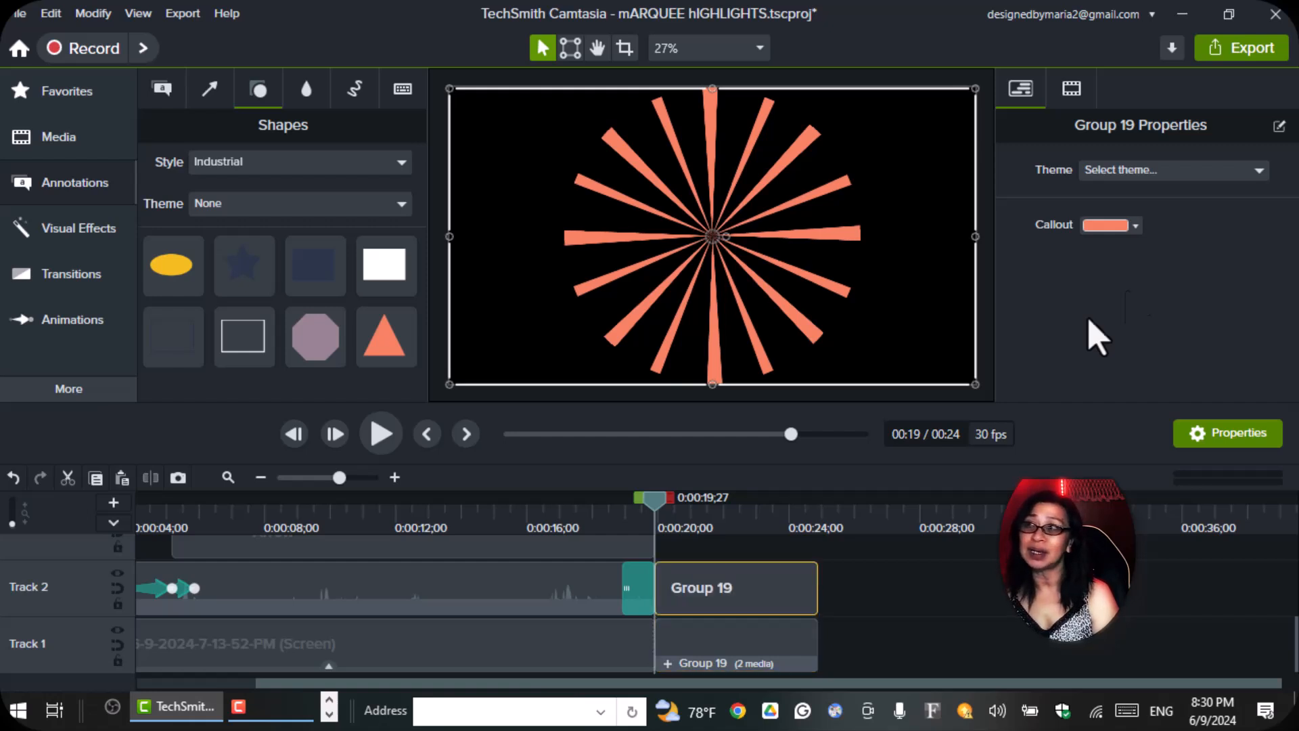
click(1070, 89)
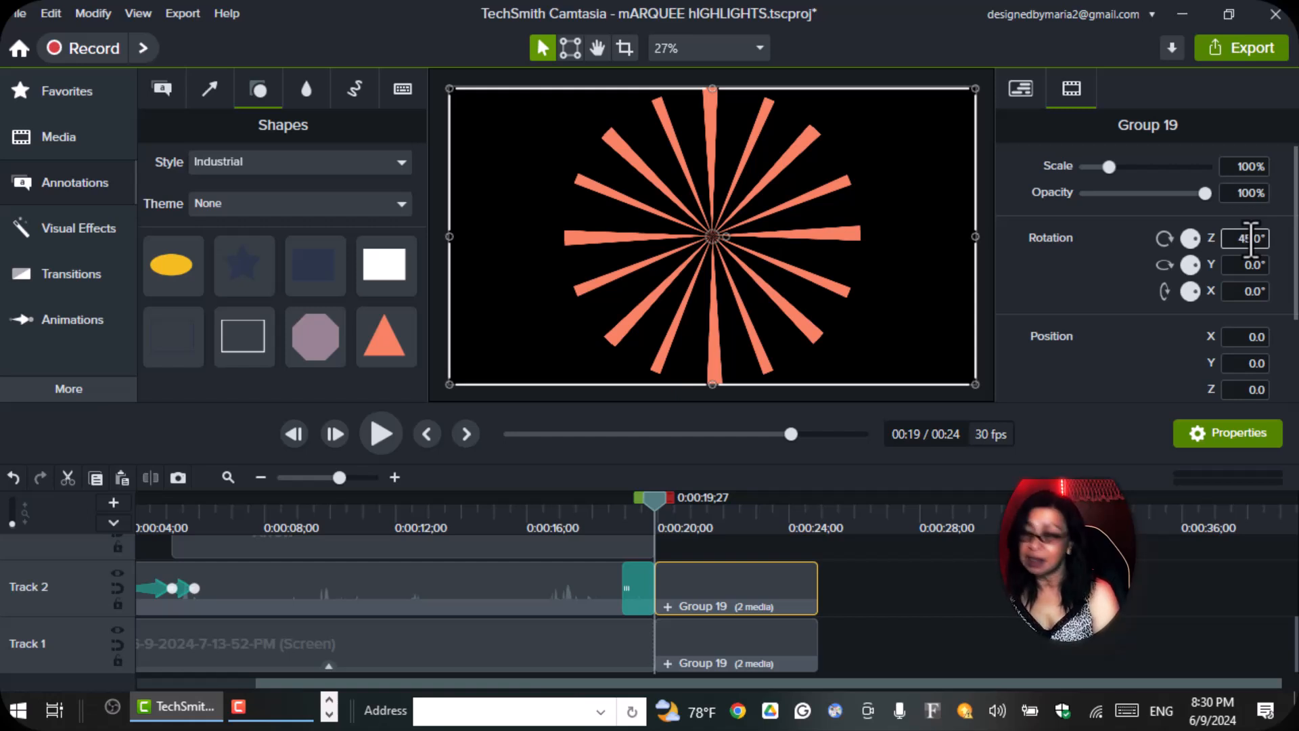
key(Return)
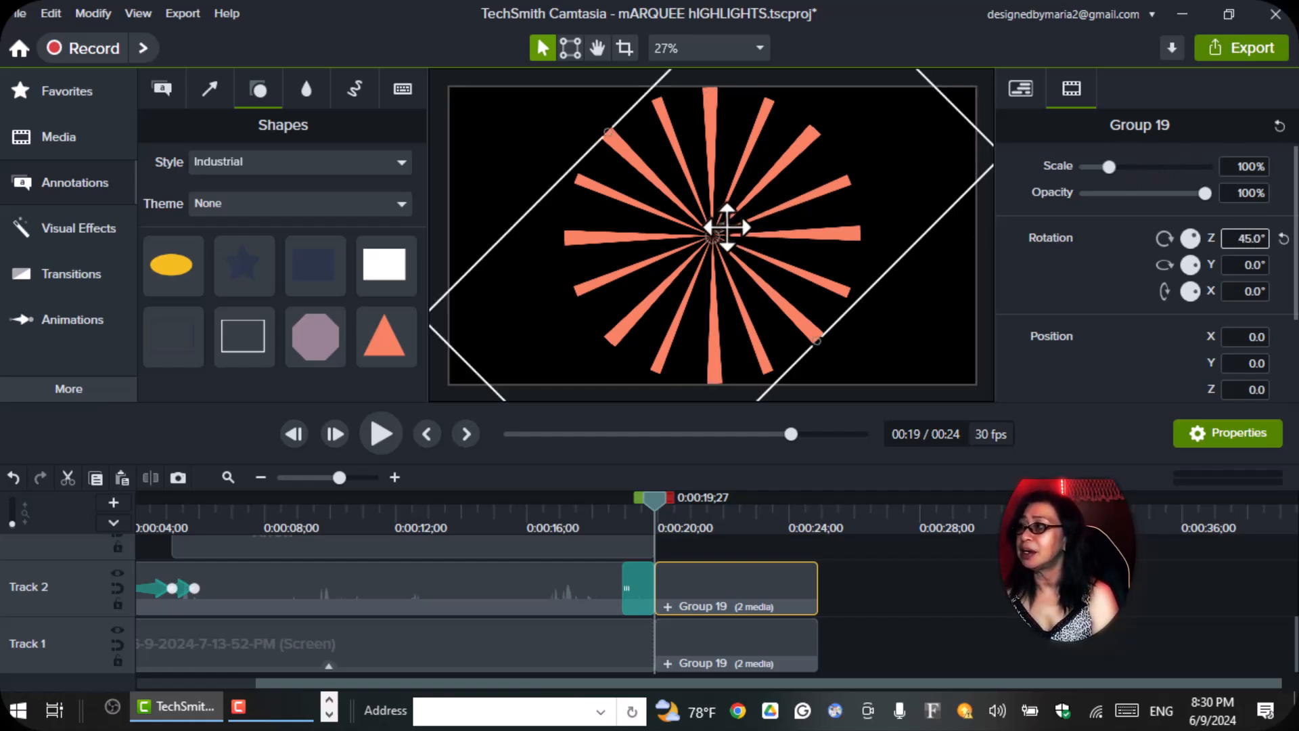
mouse_move(722, 228)
mouse_down()
mouse_move(734, 242)
mouse_move(723, 238)
mouse_up()
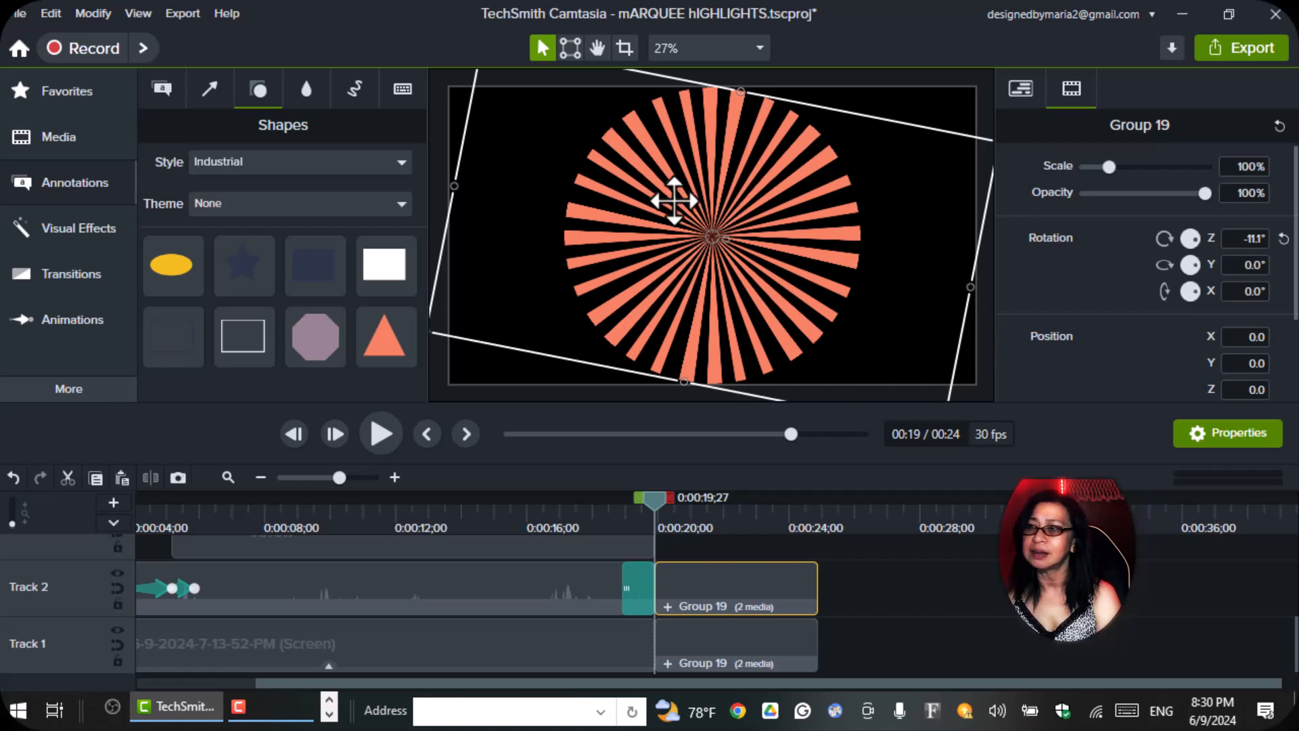
Wrap the rotated starburst copy in its own group and recolor its rays blue, #1629DF.
right_click(714, 240)
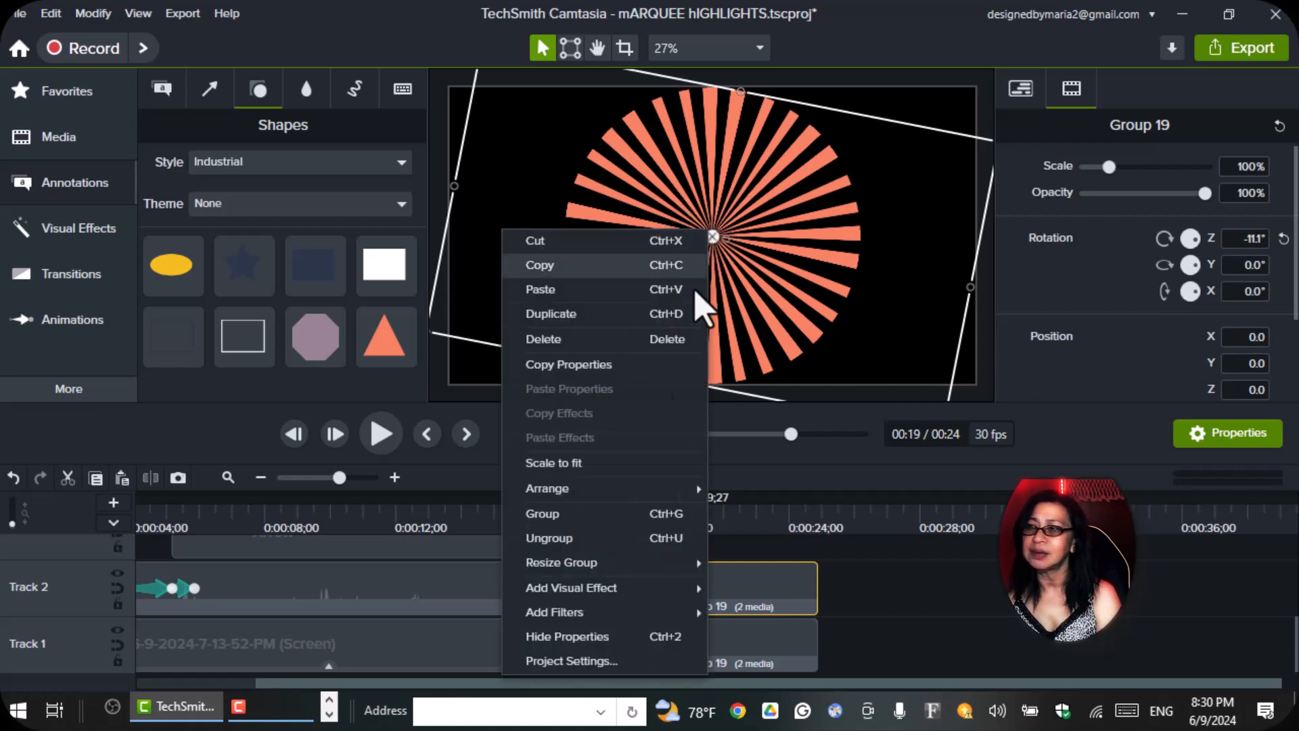
click(589, 514)
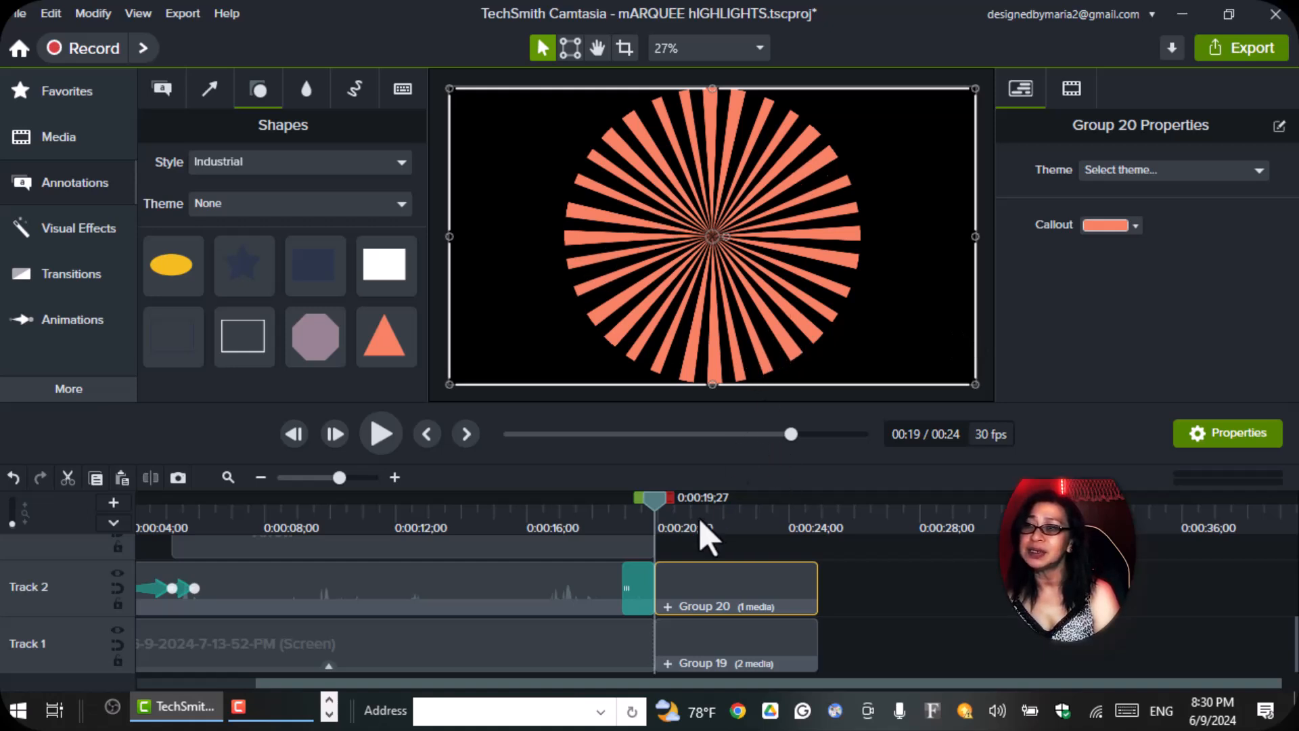
click(1136, 227)
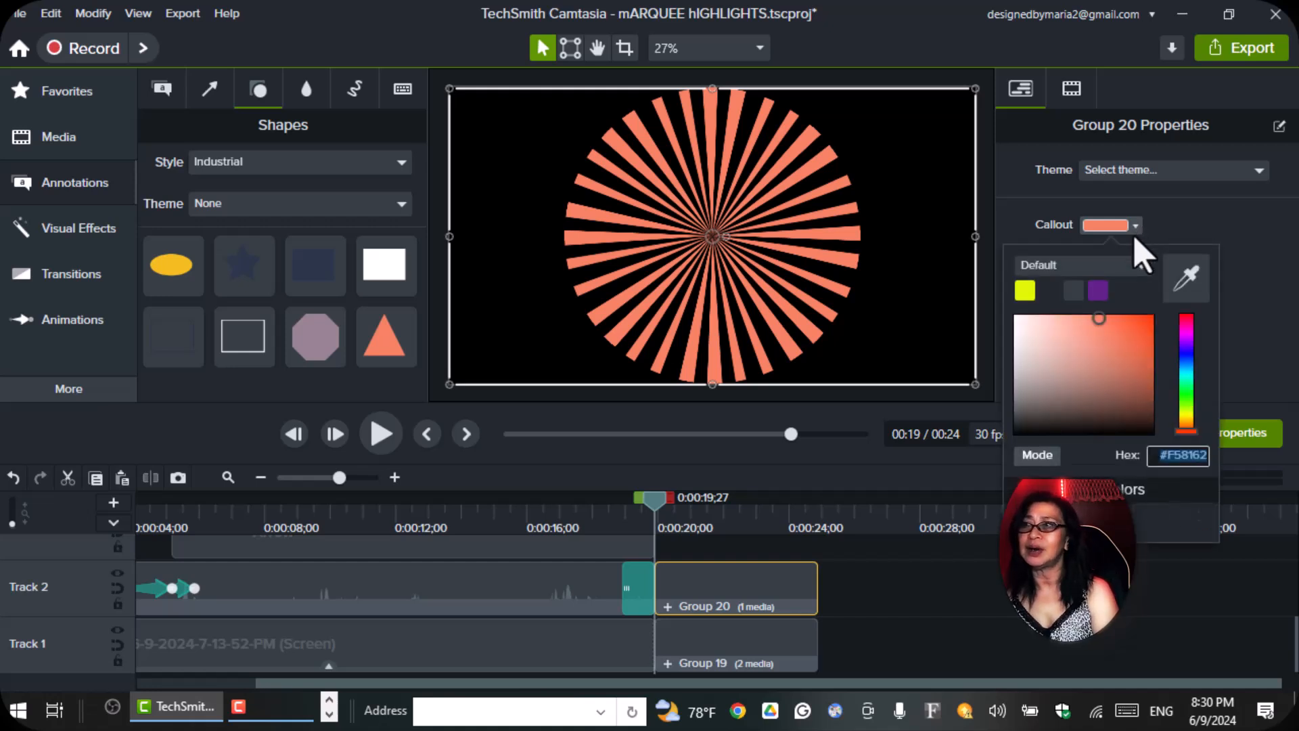
click(1186, 319)
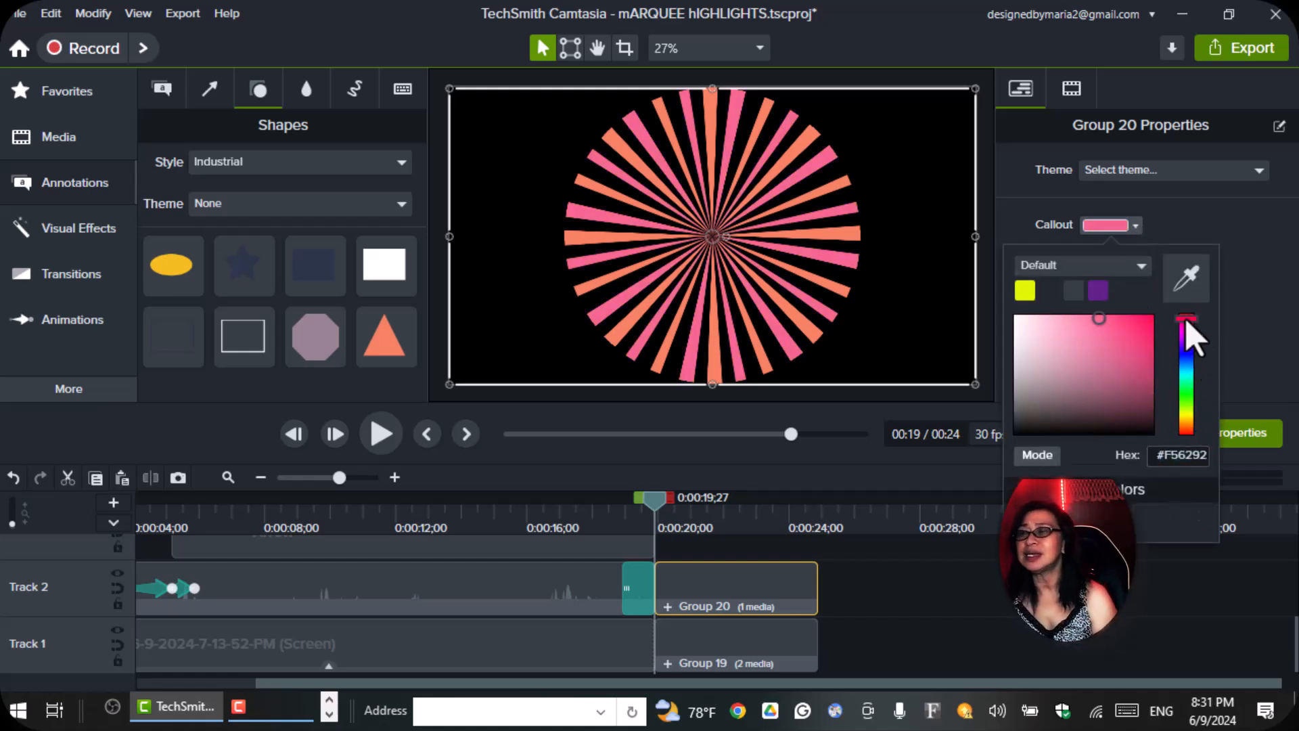
click(1188, 428)
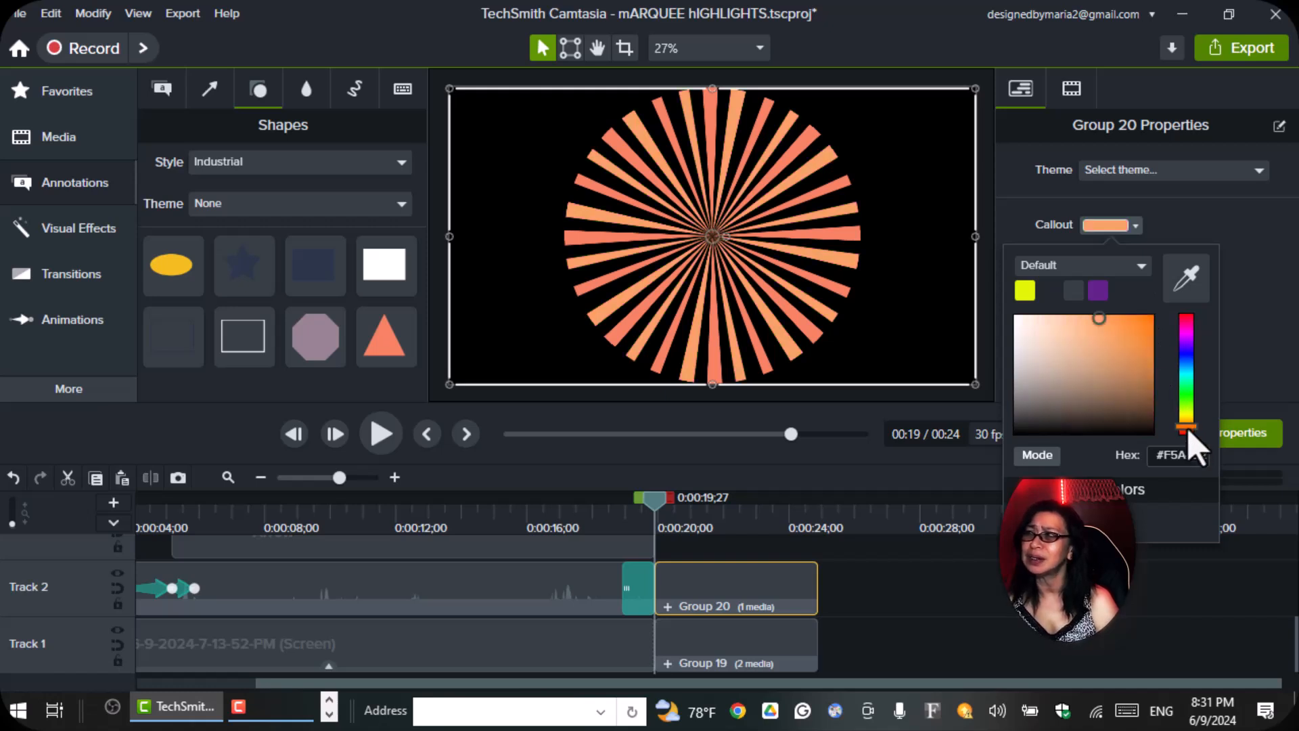
click(1141, 329)
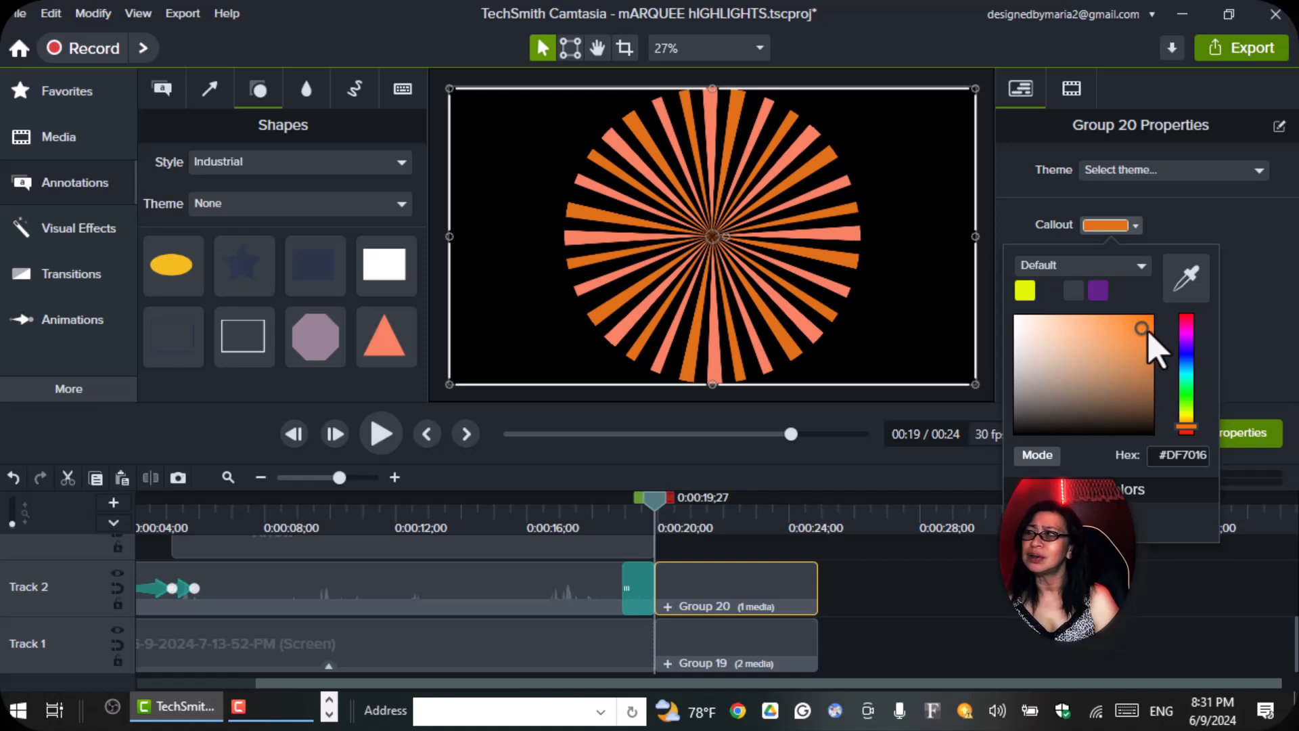
click(1187, 355)
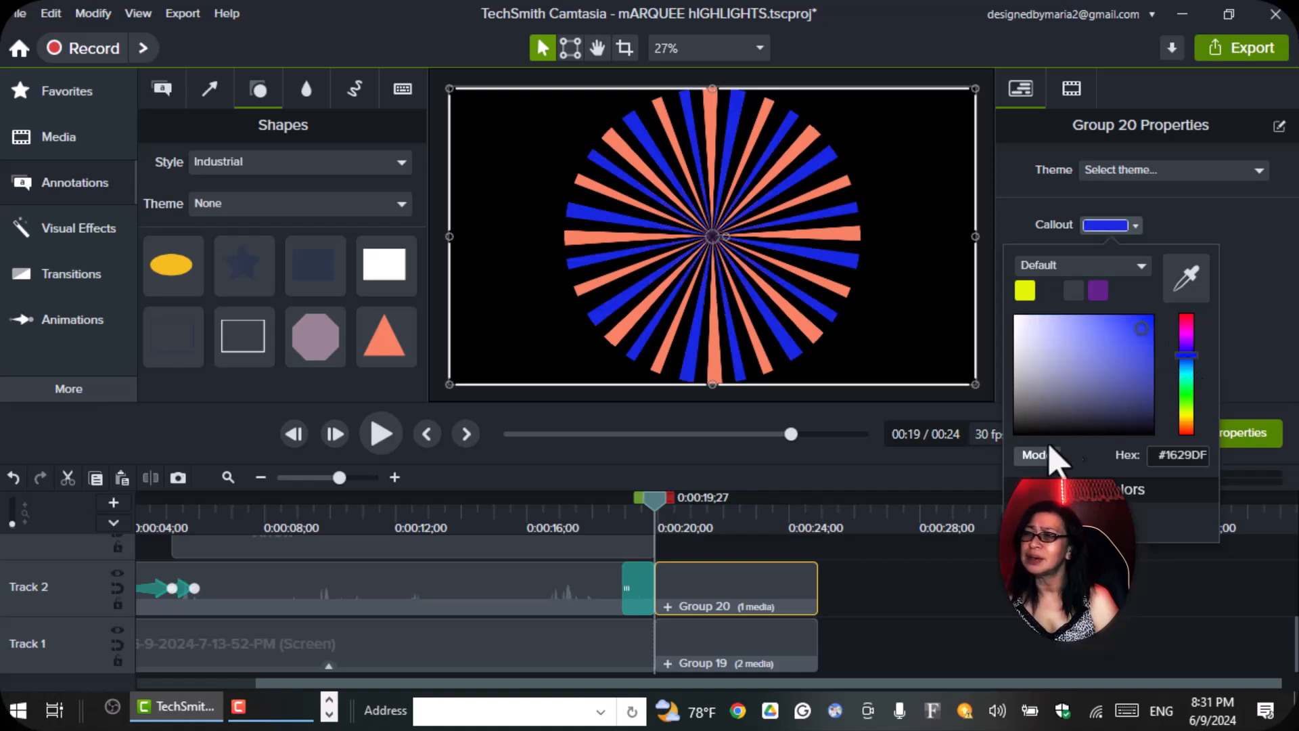
click(876, 596)
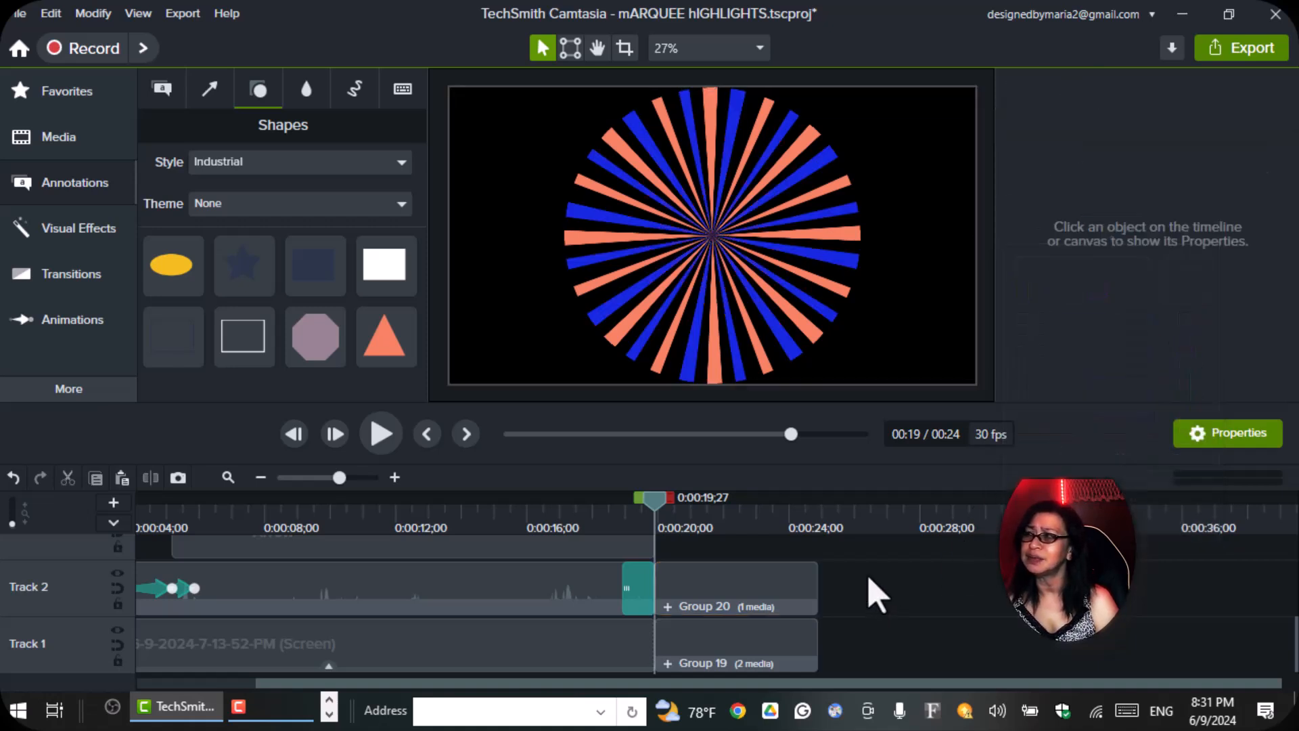
Select the blue and coral starburst groups on Tracks 1 and 2 and combine them into one group.
drag(861, 573, 735, 704)
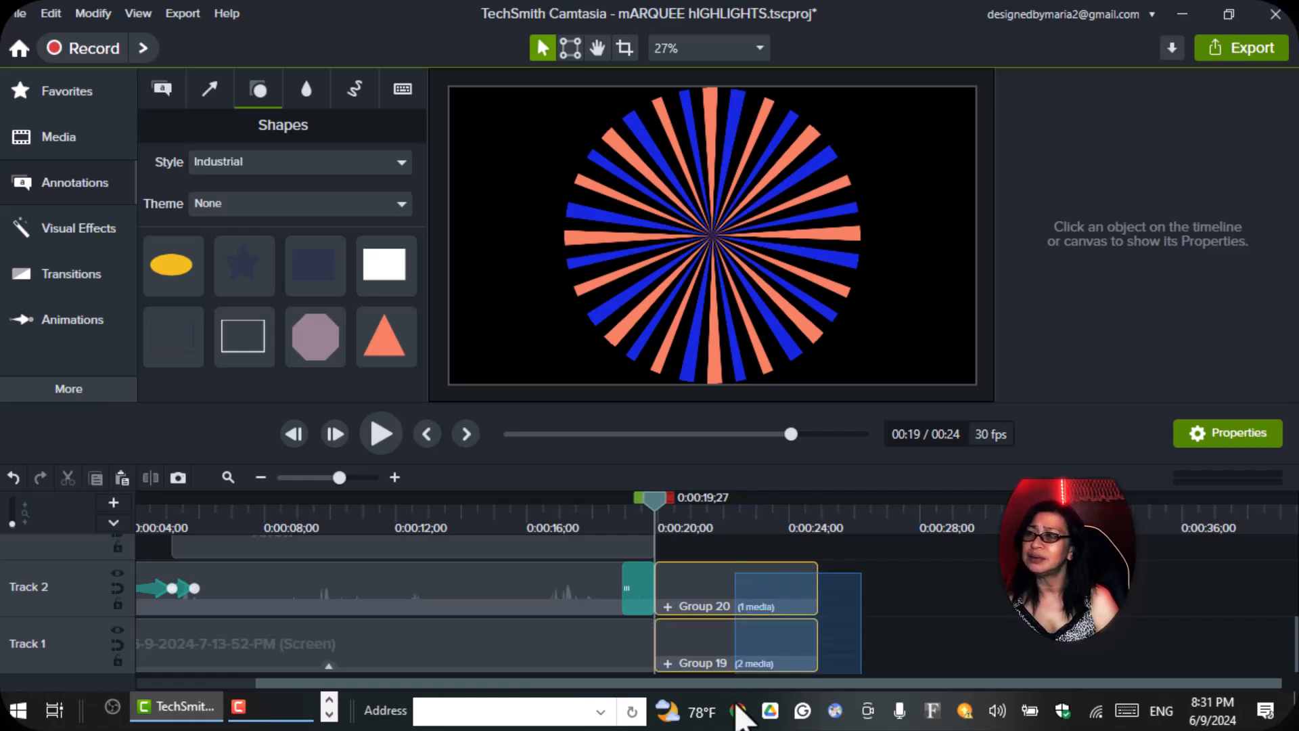
right_click(719, 602)
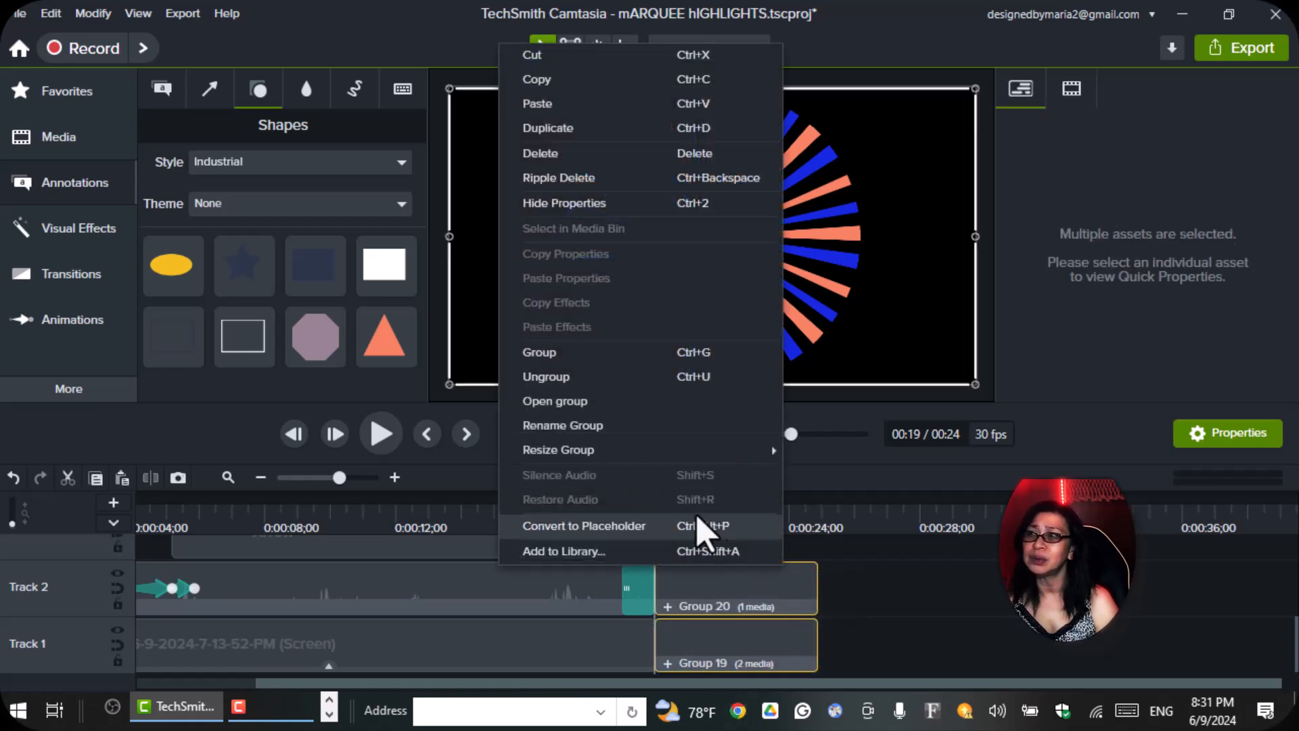
click(576, 353)
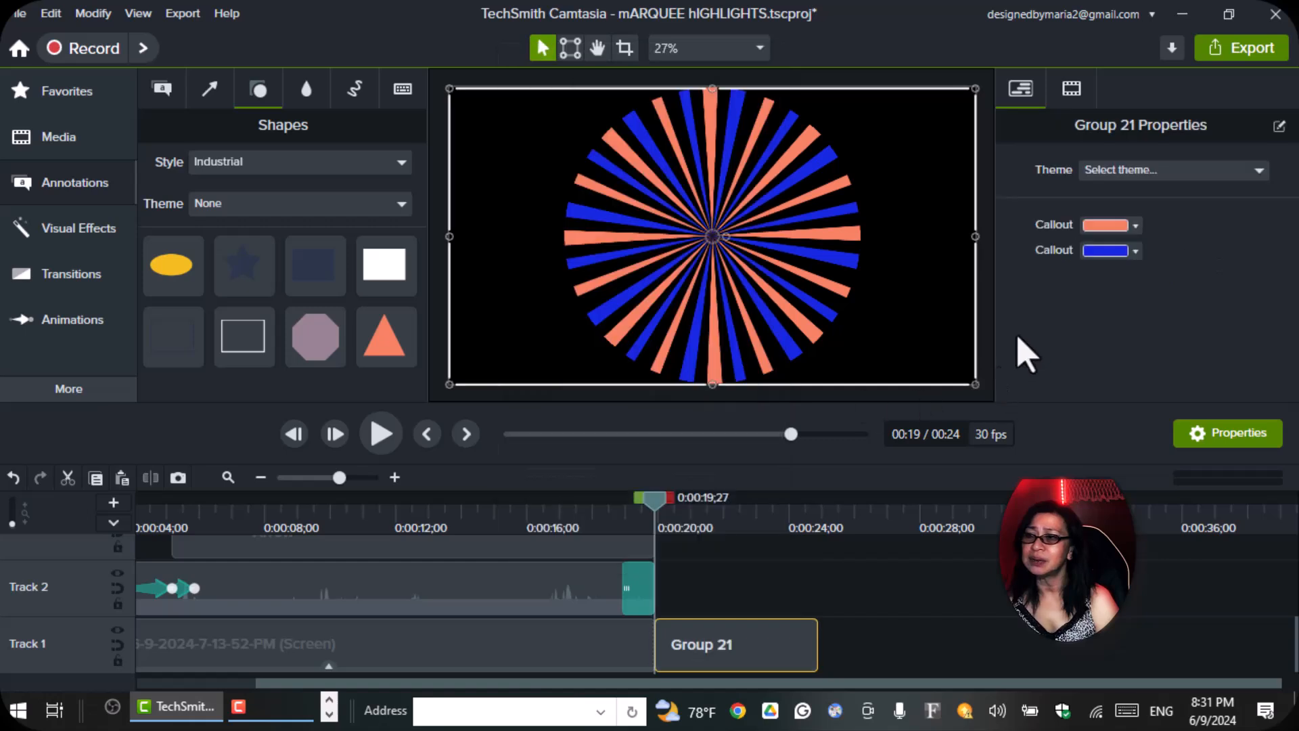
drag(814, 267, 843, 268)
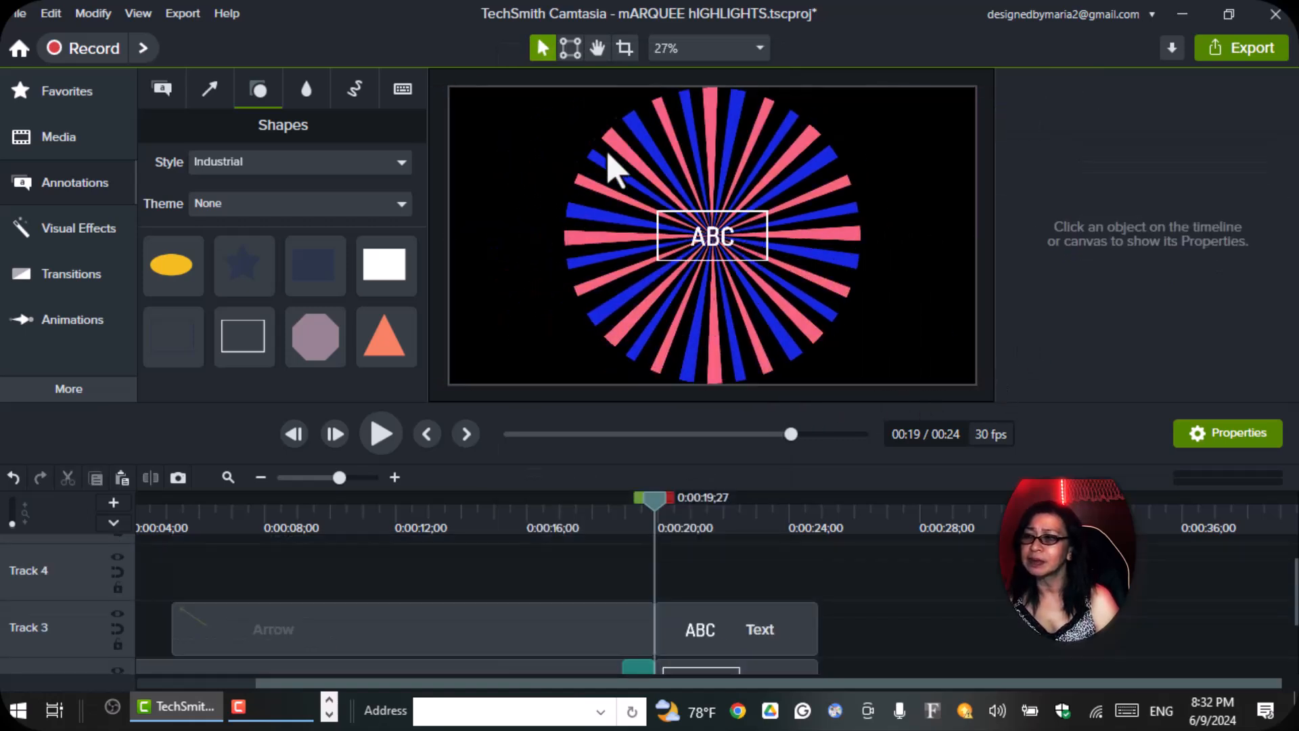
Widen the ABC text box on both sides to about 597 wide, keeping it centered on the starburst.
click(747, 255)
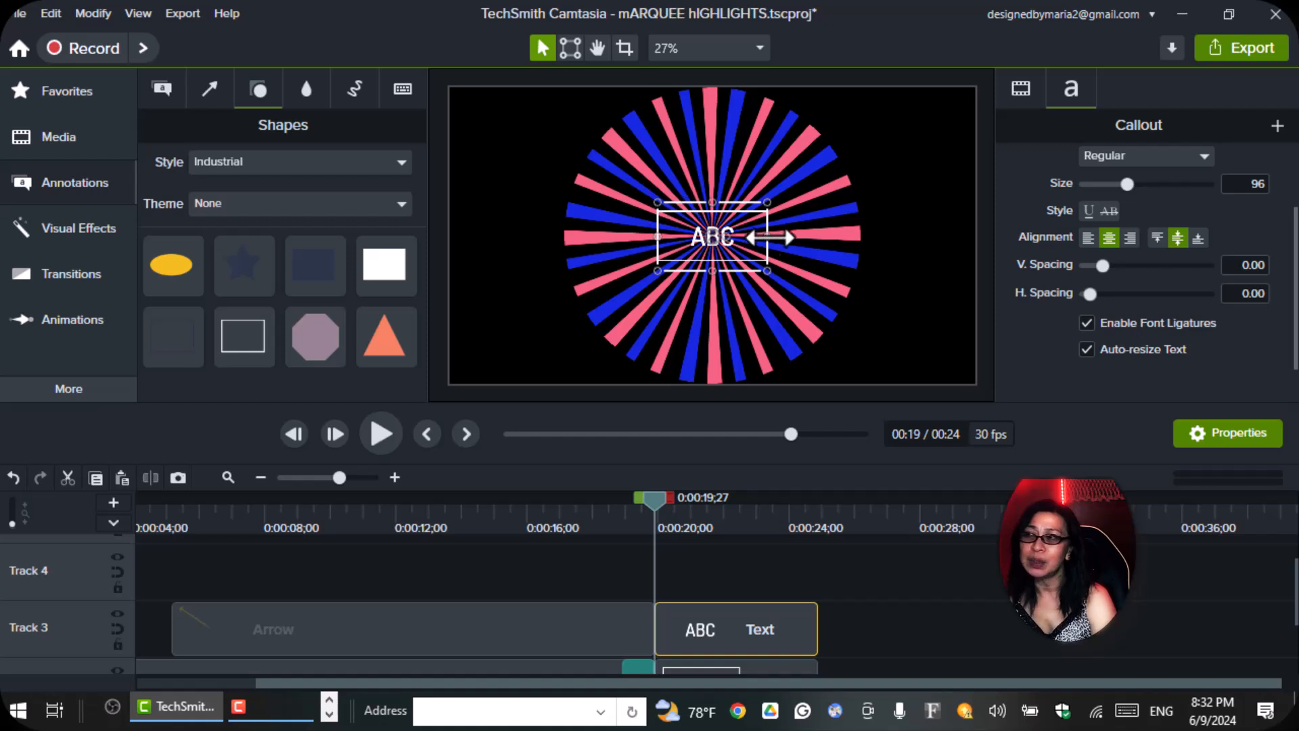
drag(767, 237, 793, 238)
drag(658, 237, 630, 237)
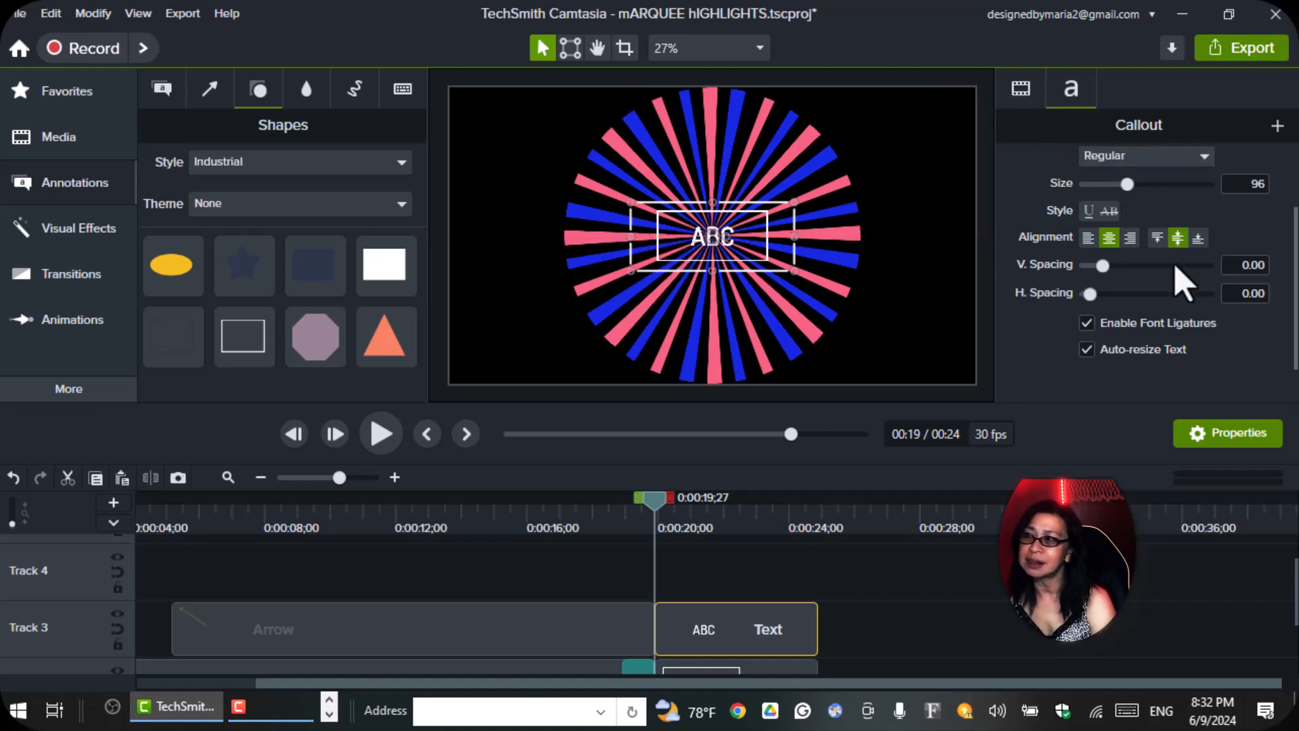
scroll(1184, 281, down, 1)
scroll(1177, 270, up, 2)
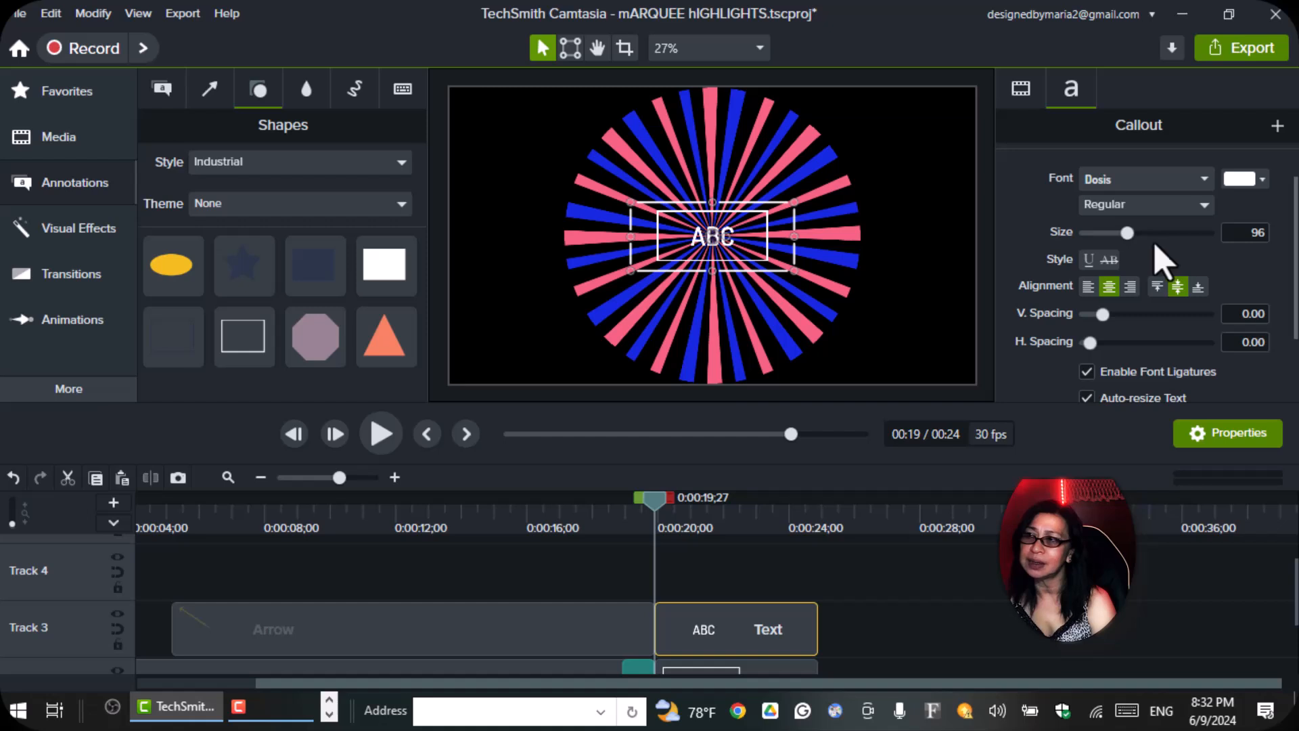
scroll(1103, 243, down, 1)
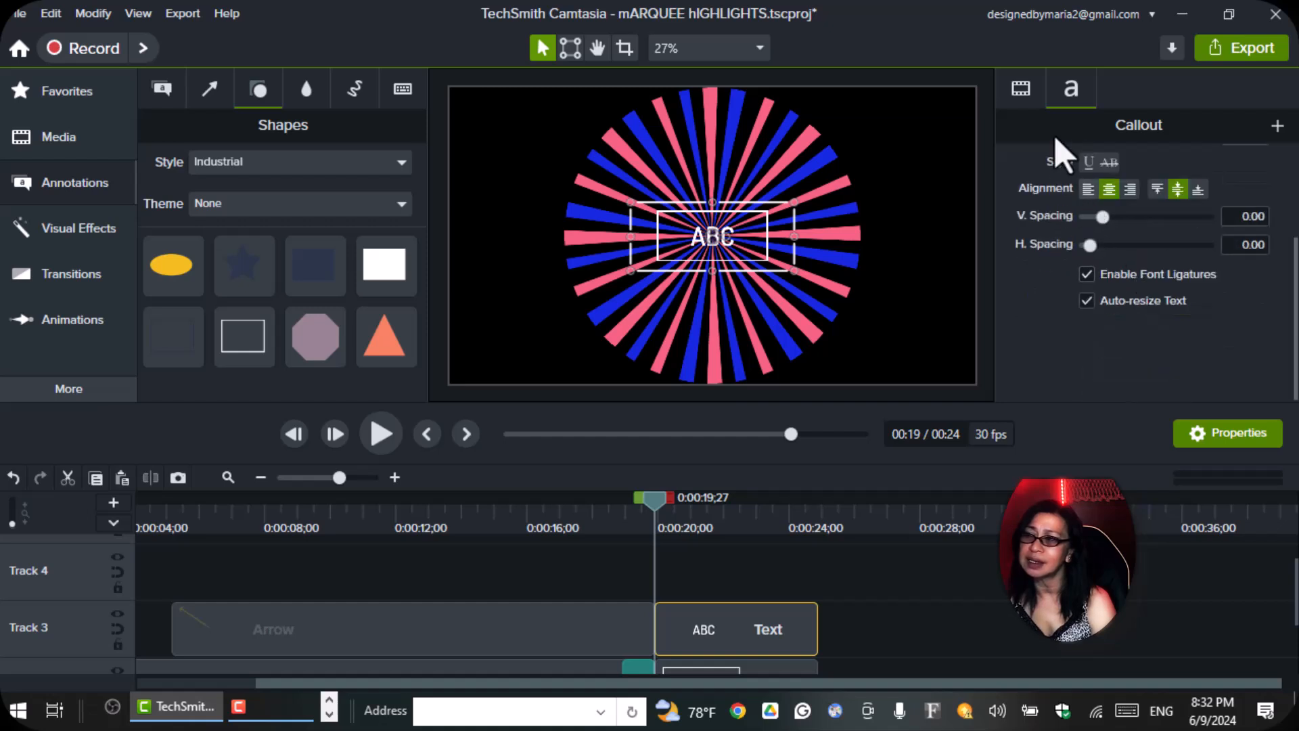
click(1023, 98)
scroll(1168, 233, down, 2)
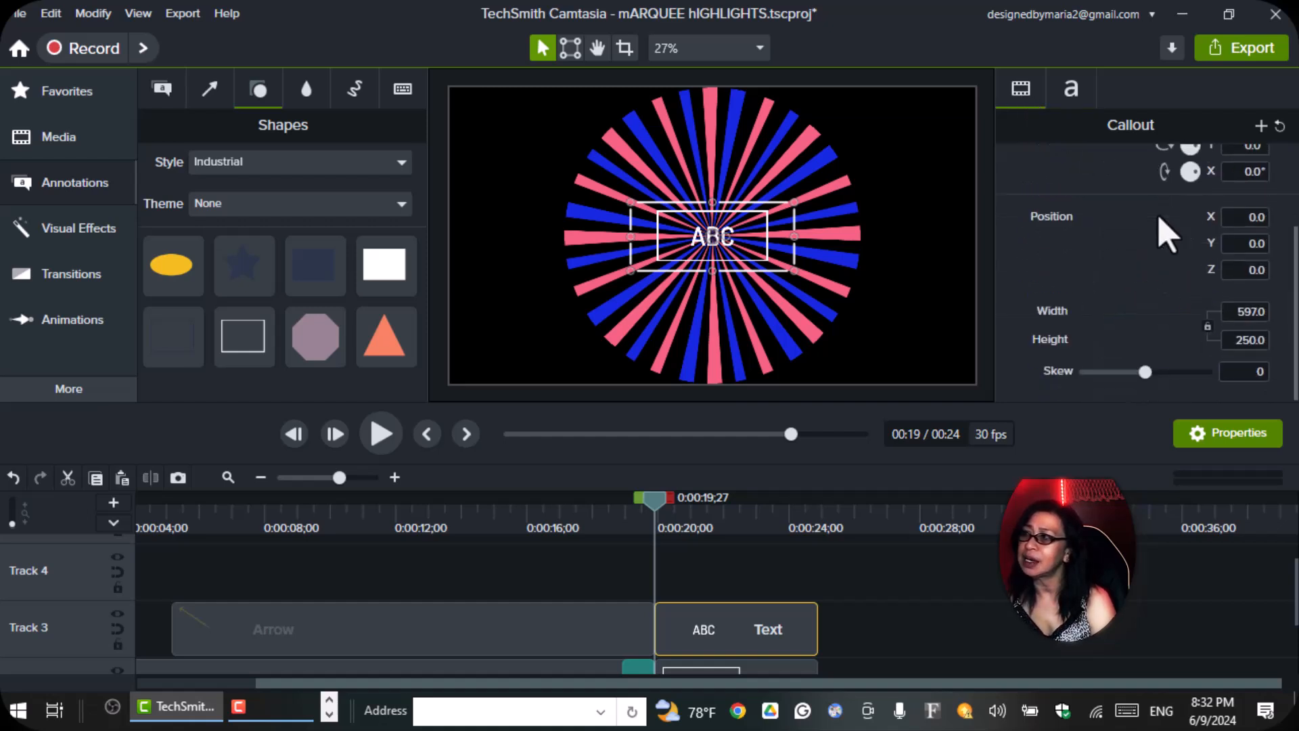
scroll(1177, 264, up, 2)
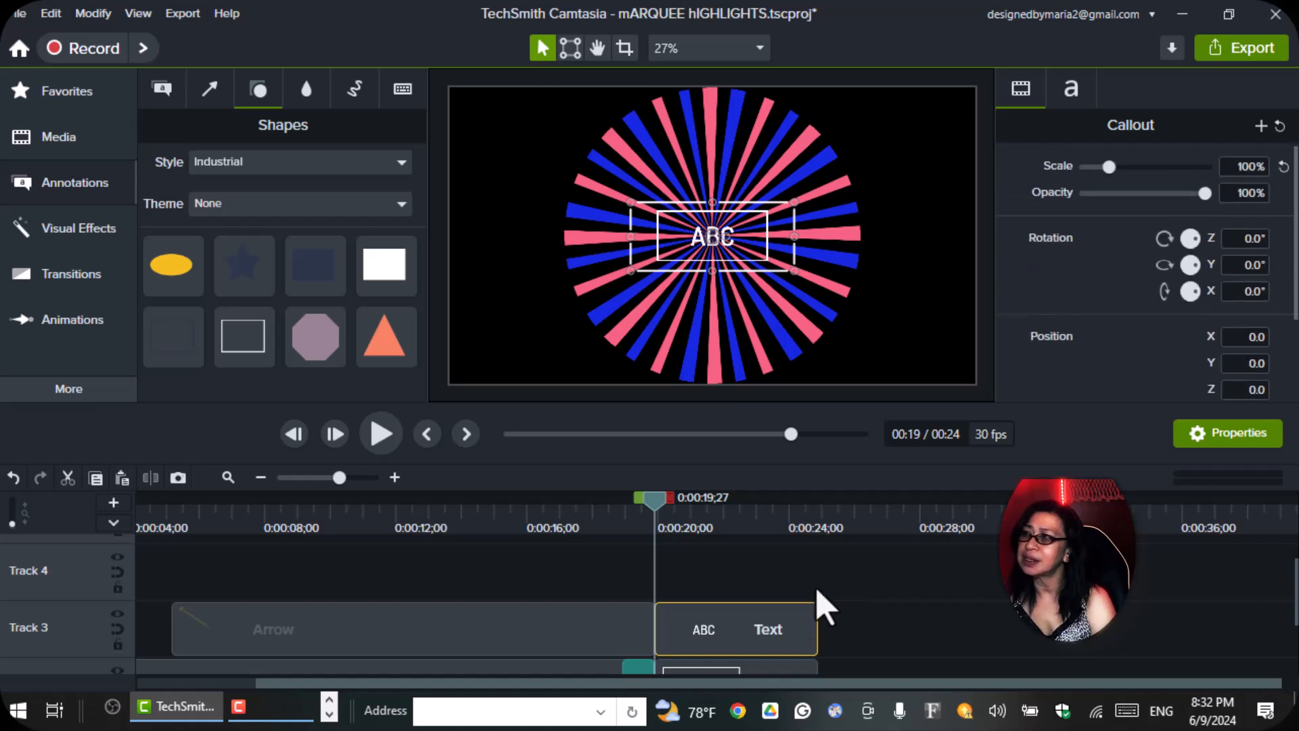
Enlarge the rectangle outline around the ABC text on all four sides to about 619 by 300.
scroll(841, 571, down, 2)
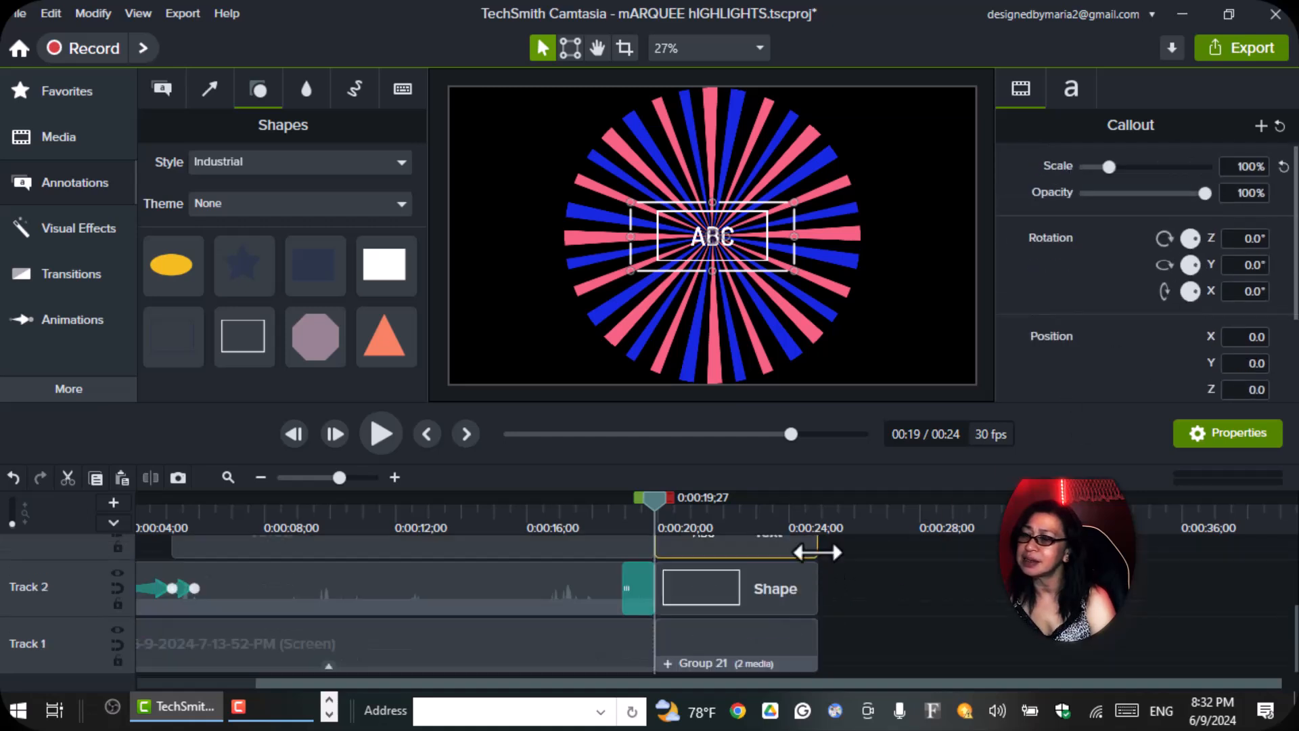
click(755, 595)
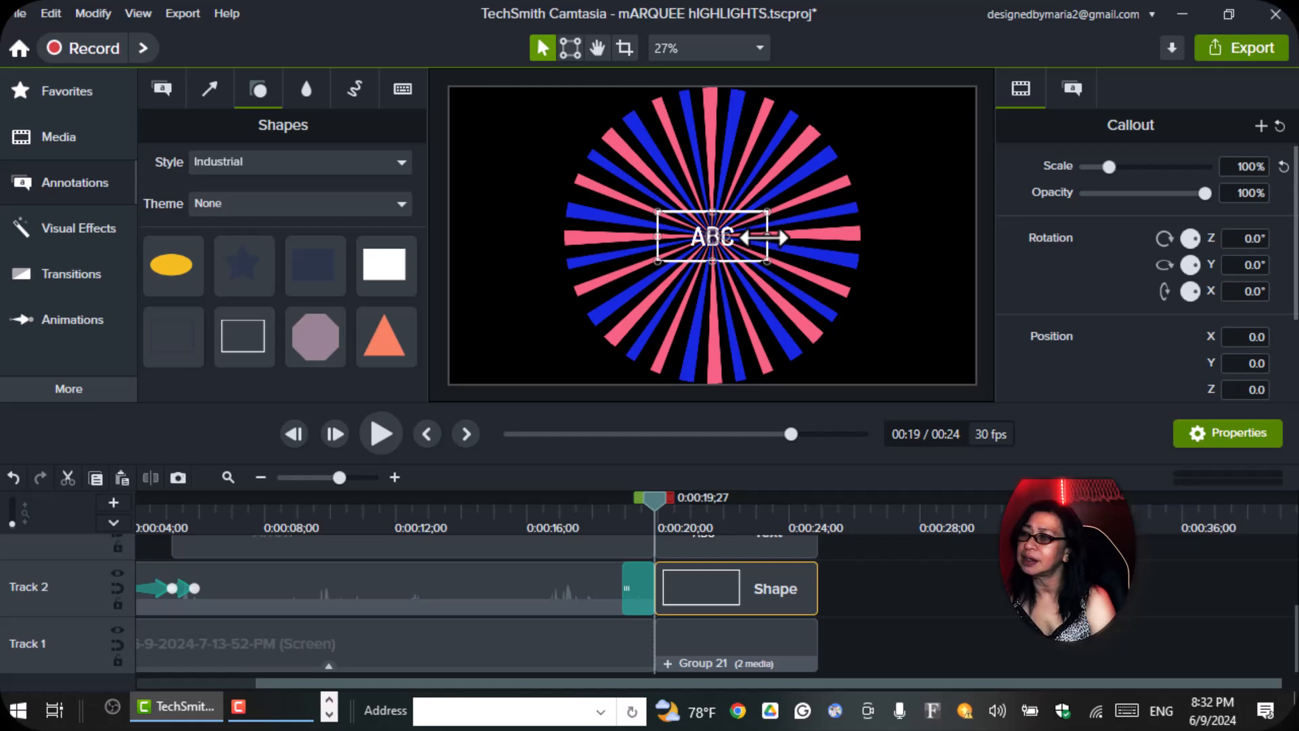
drag(768, 236, 786, 237)
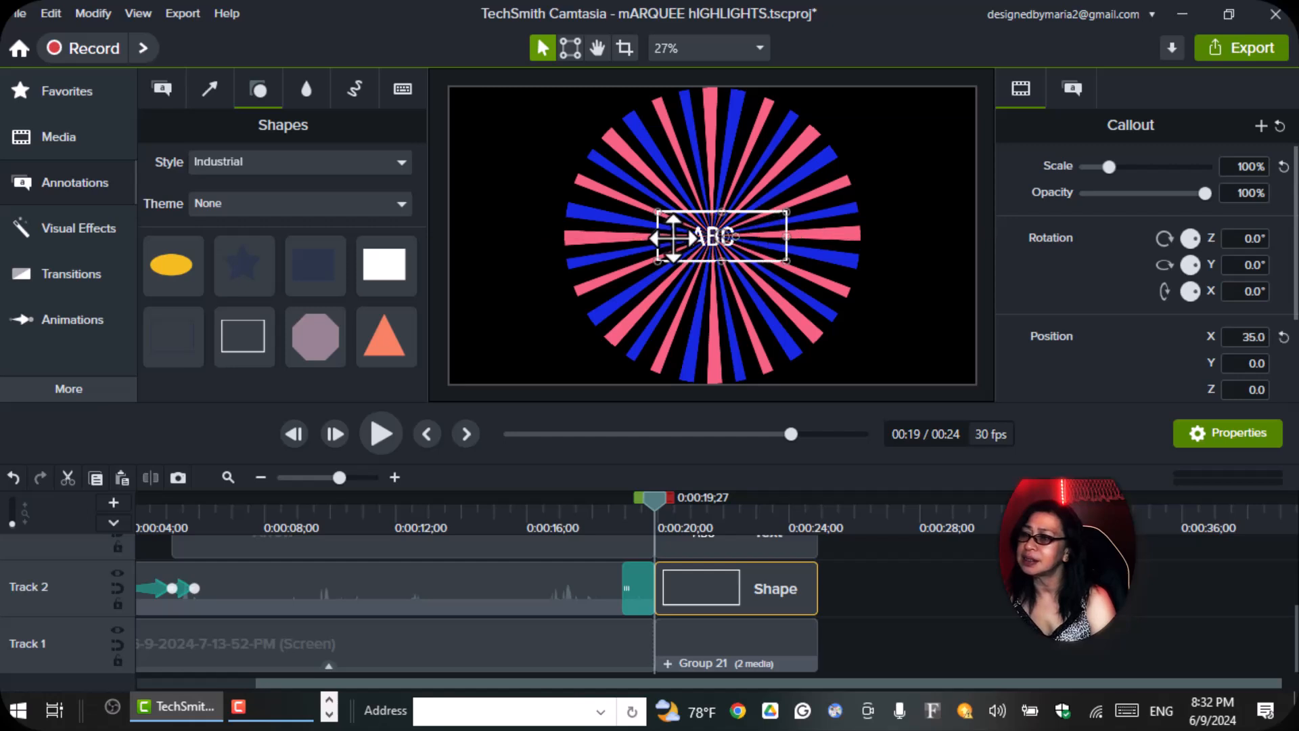
drag(657, 237, 630, 237)
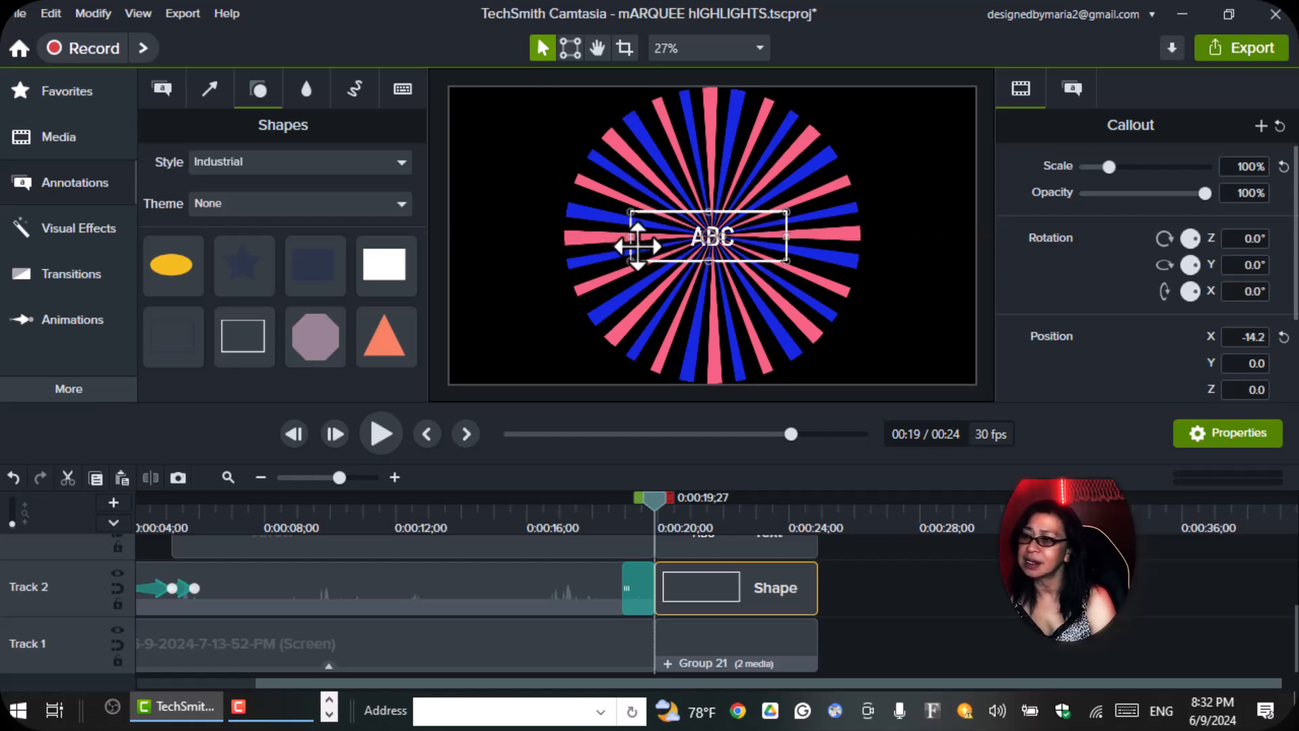
drag(708, 261, 709, 276)
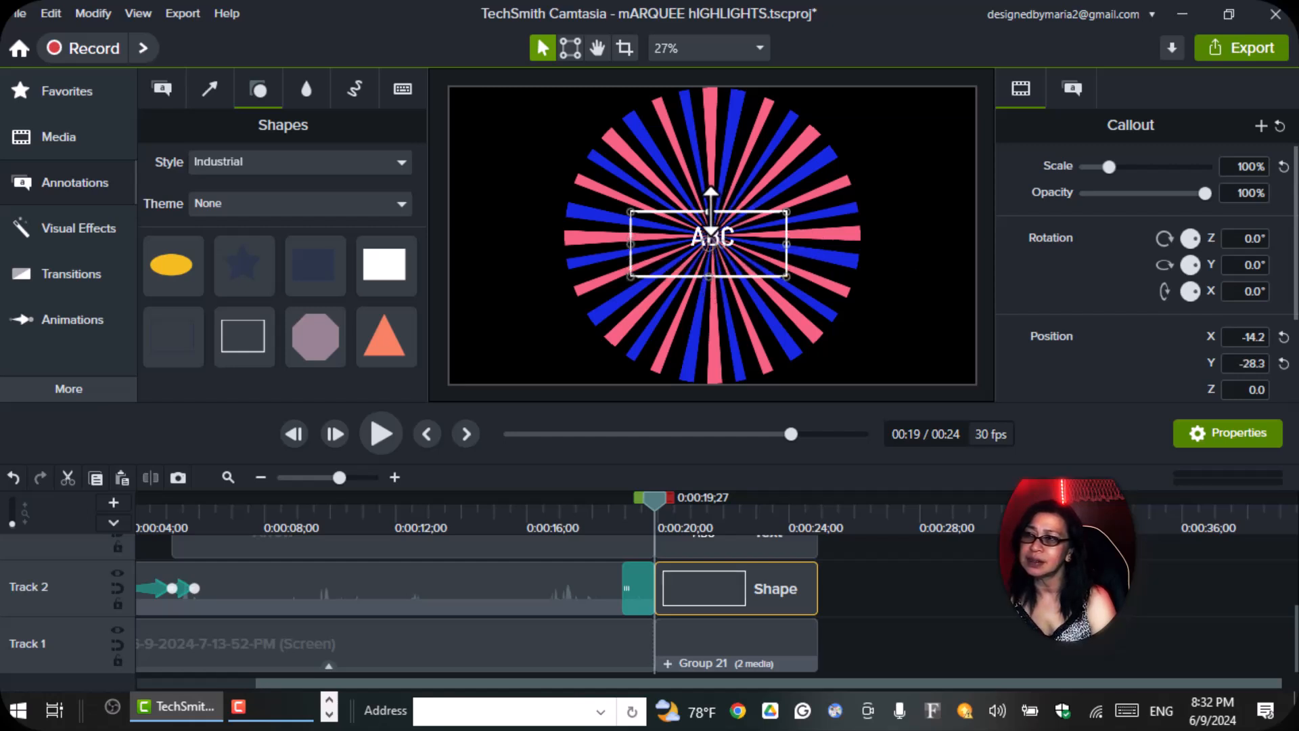
drag(712, 201, 714, 188)
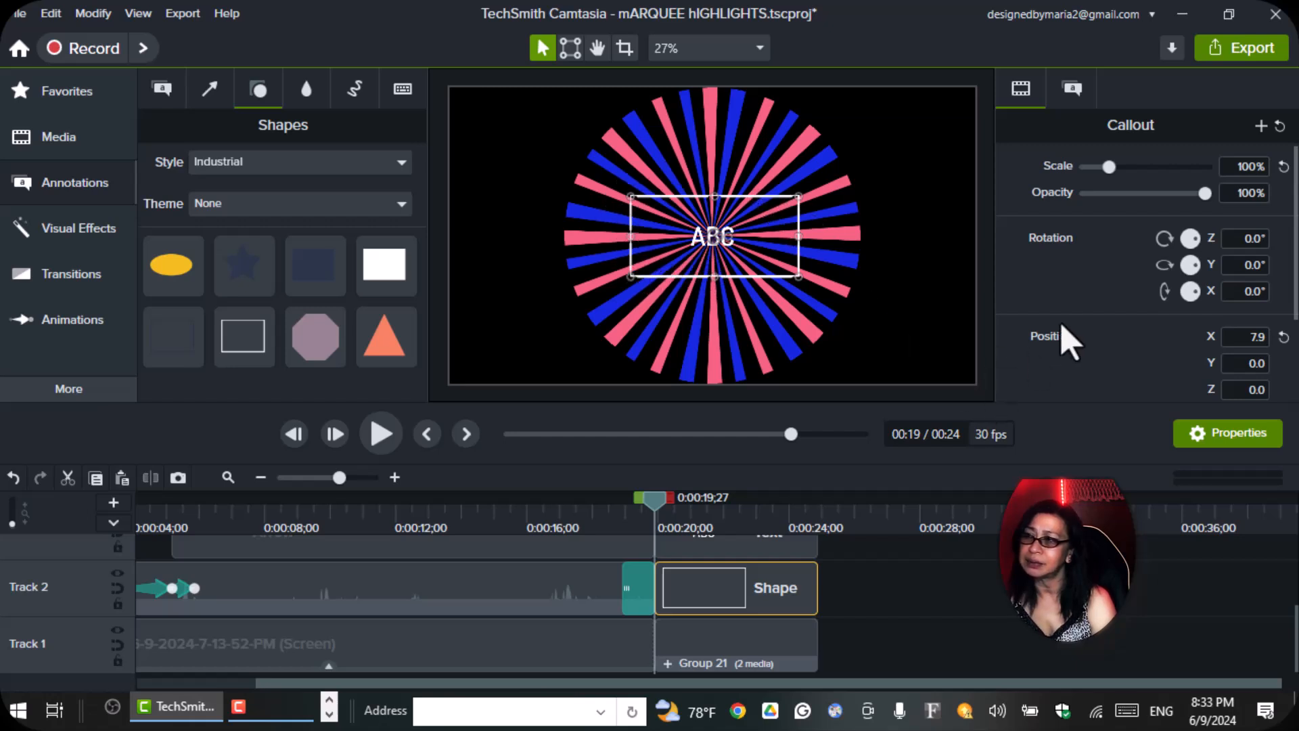
scroll(1120, 329, down, 3)
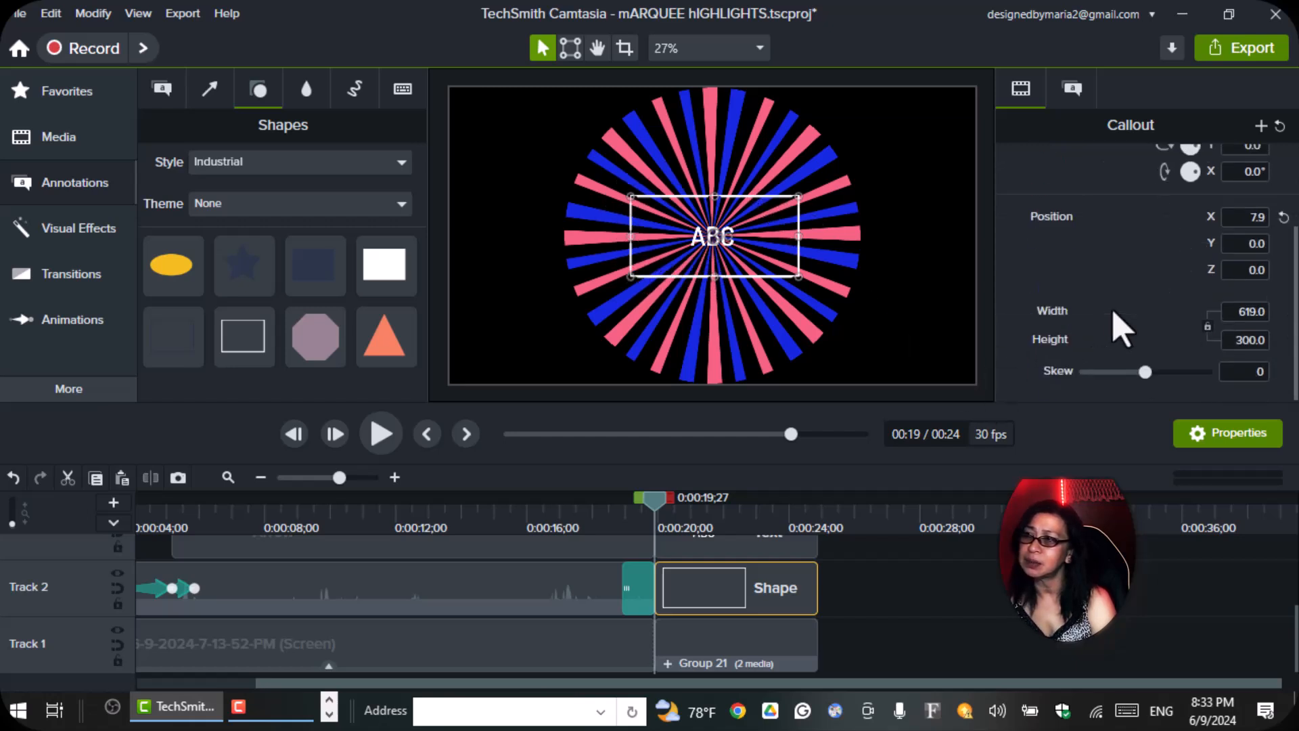
Increase the outline thickness of the rectangle around the ABC text to 16.
scroll(1119, 329, up, 3)
click(1076, 94)
scroll(1158, 339, down, 1)
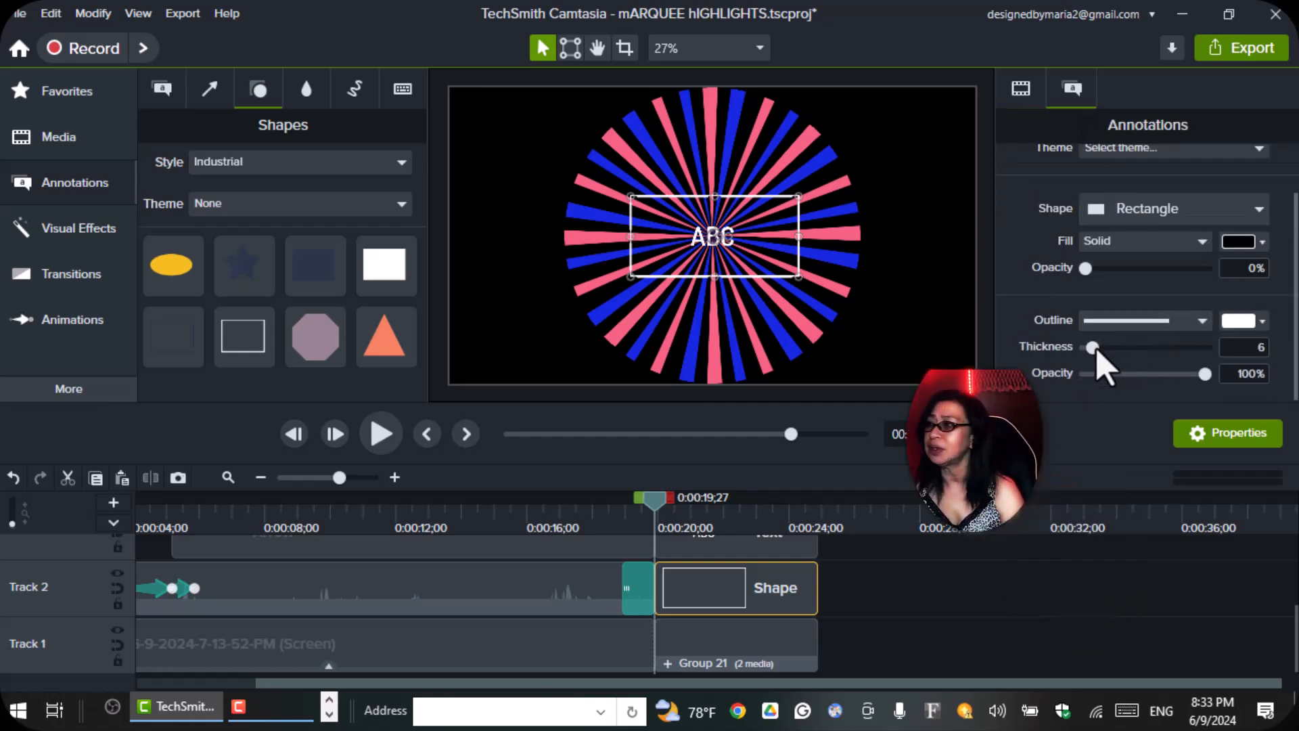
mouse_move(1096, 351)
mouse_down()
mouse_move(1123, 350)
mouse_move(1107, 345)
mouse_up()
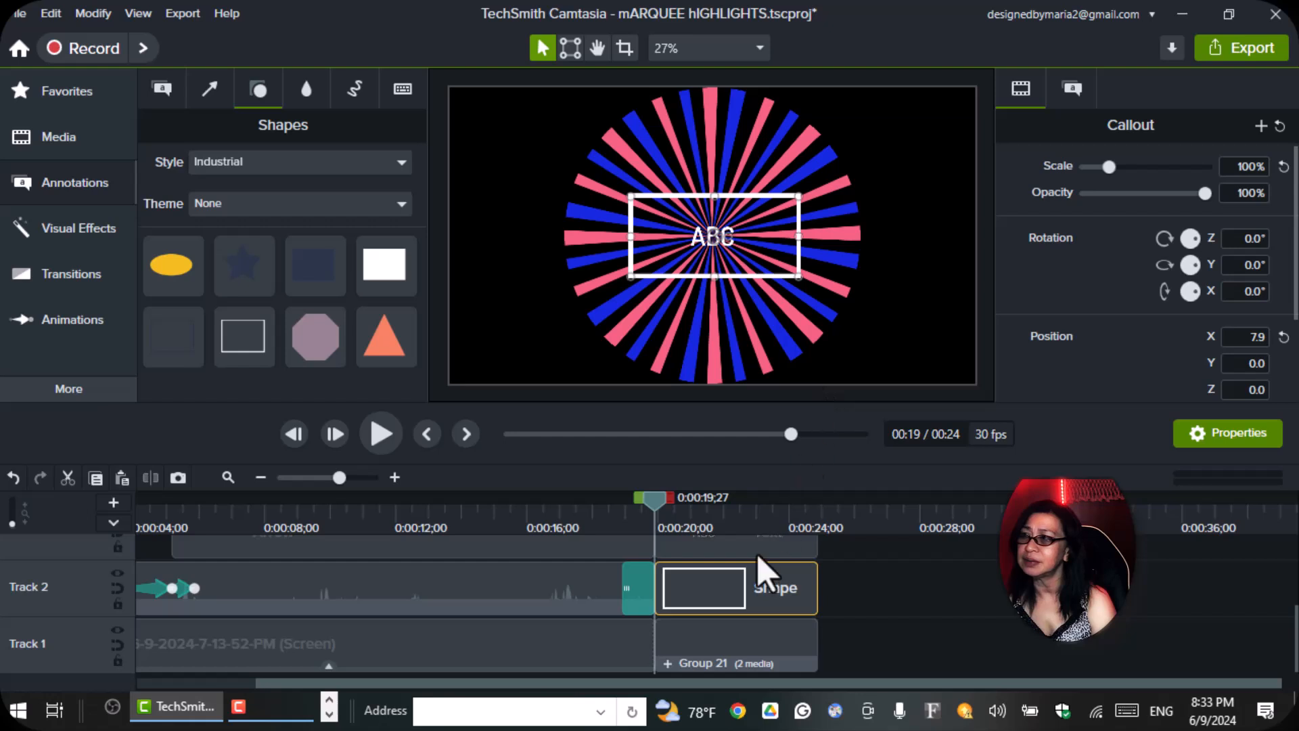
Add a Custom animation across the starburst group on Track 1 and set its Z rotation to 720° at the animation's end.
click(778, 664)
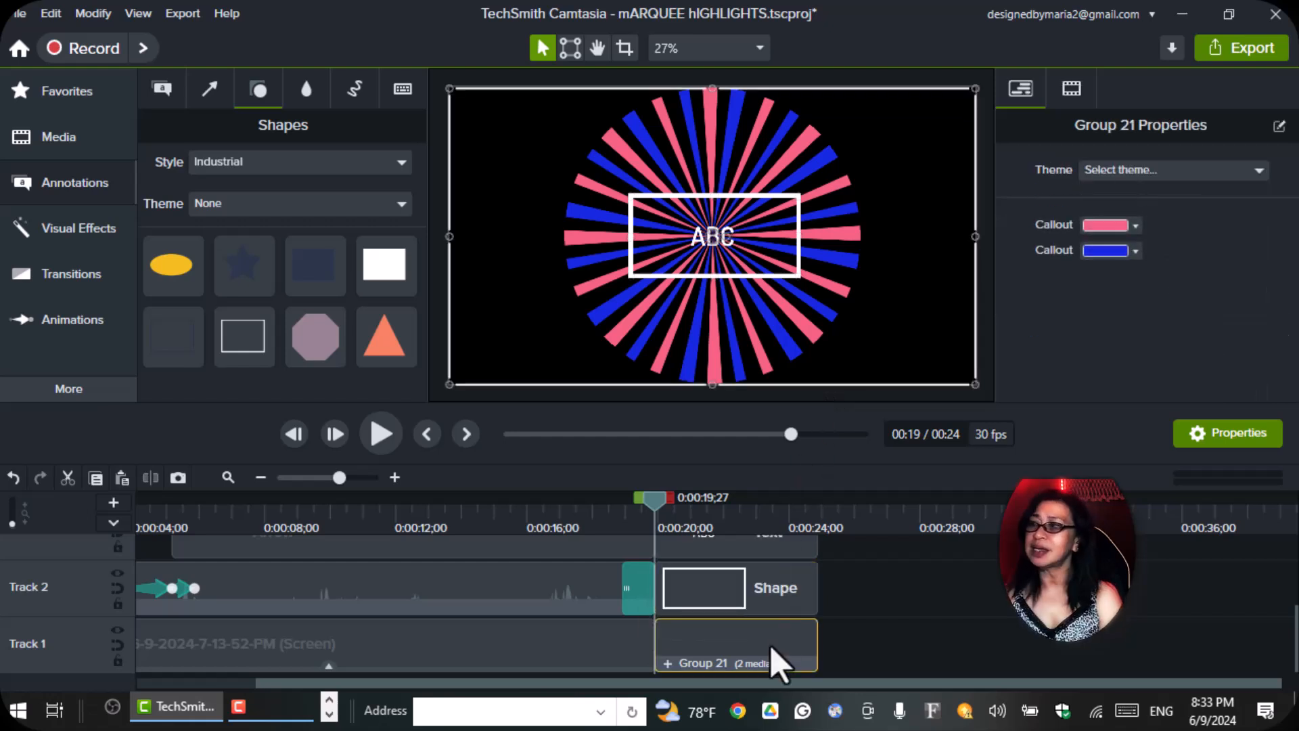
click(65, 325)
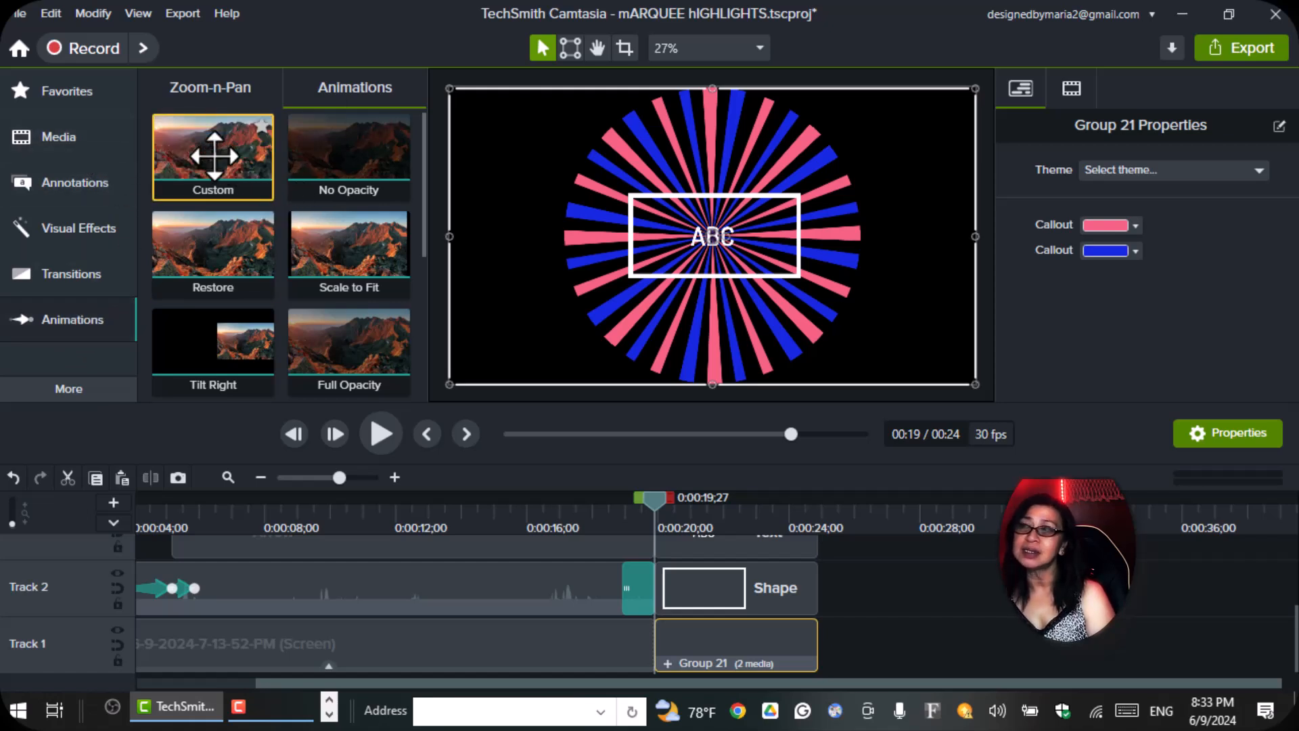
drag(221, 169, 663, 646)
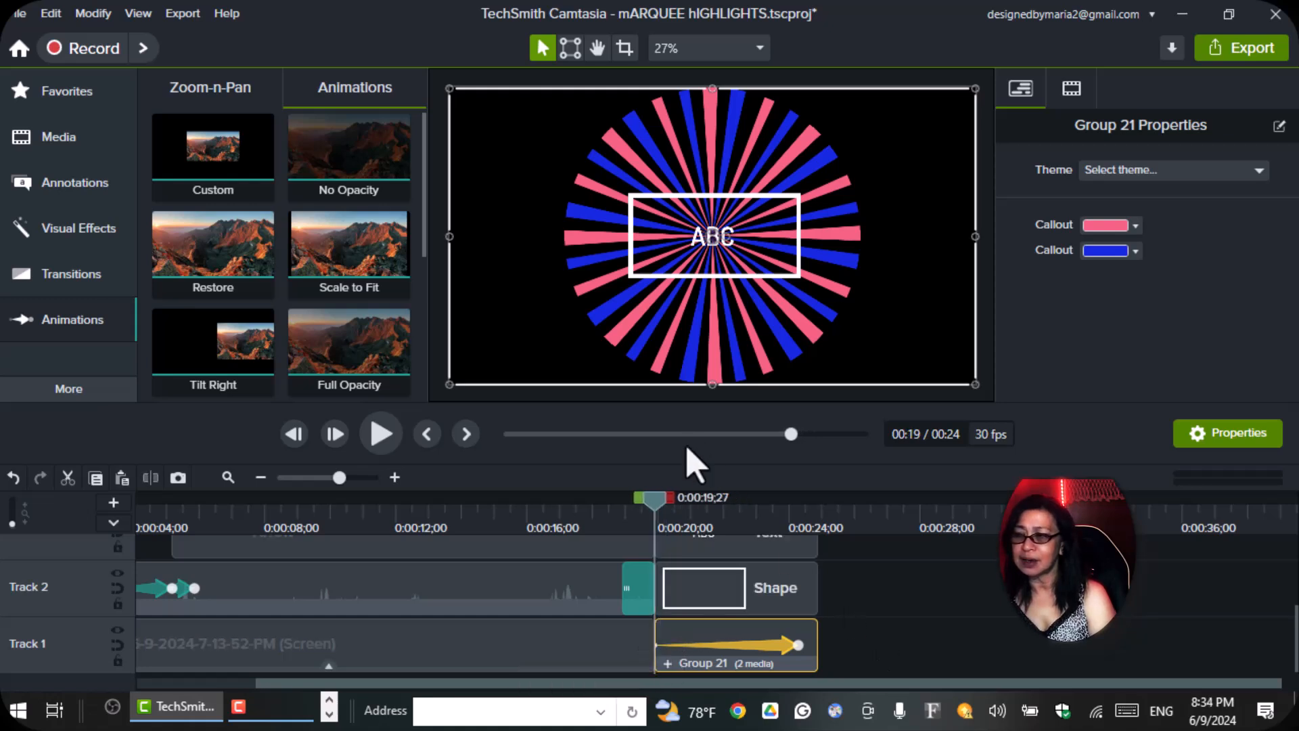
drag(657, 506, 793, 538)
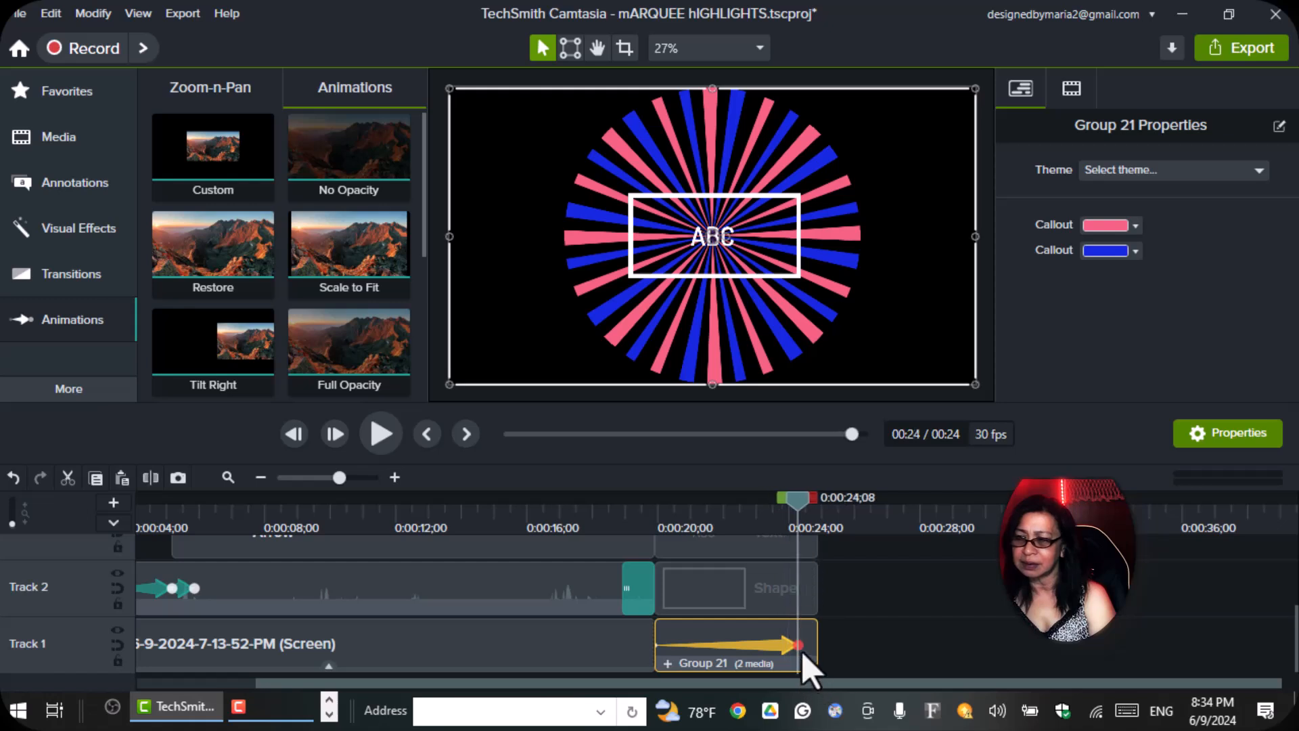
click(1075, 91)
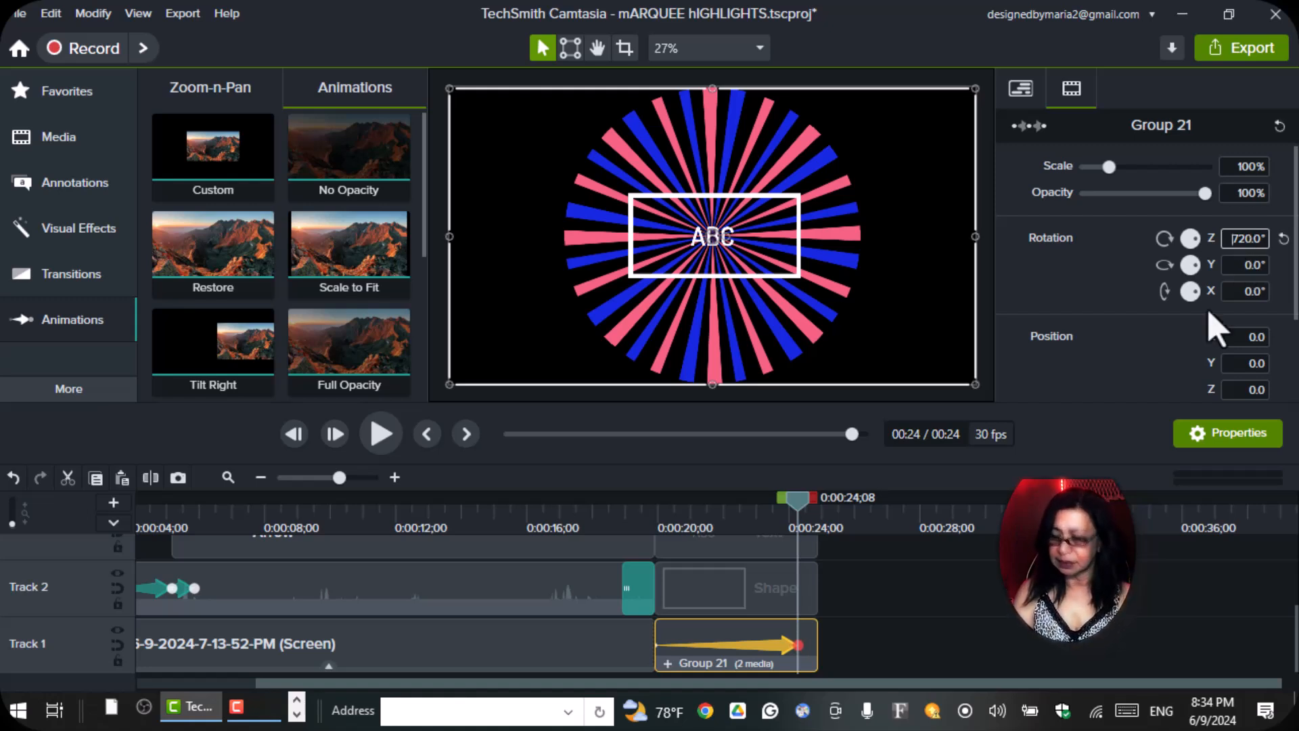
Set the starburst rotation animation's easing to Linear and play it back from the start of the group.
drag(805, 513, 675, 534)
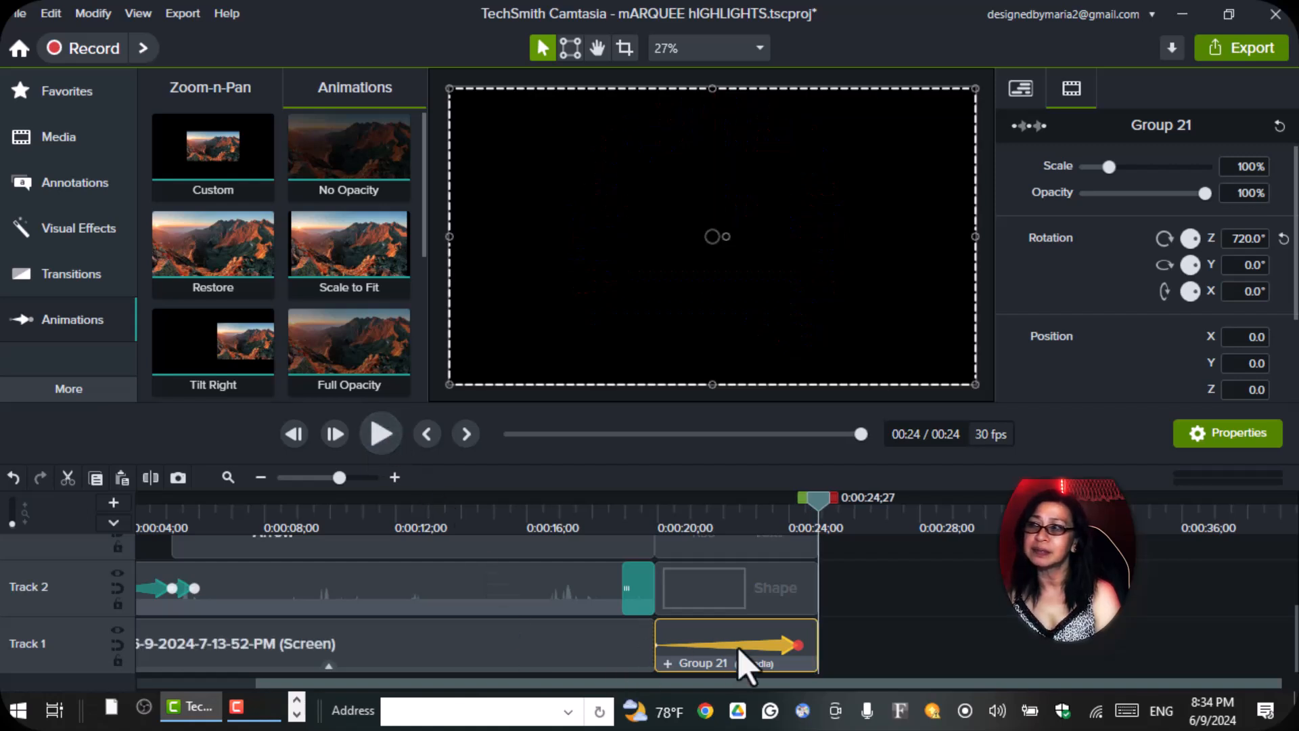
drag(819, 514, 724, 536)
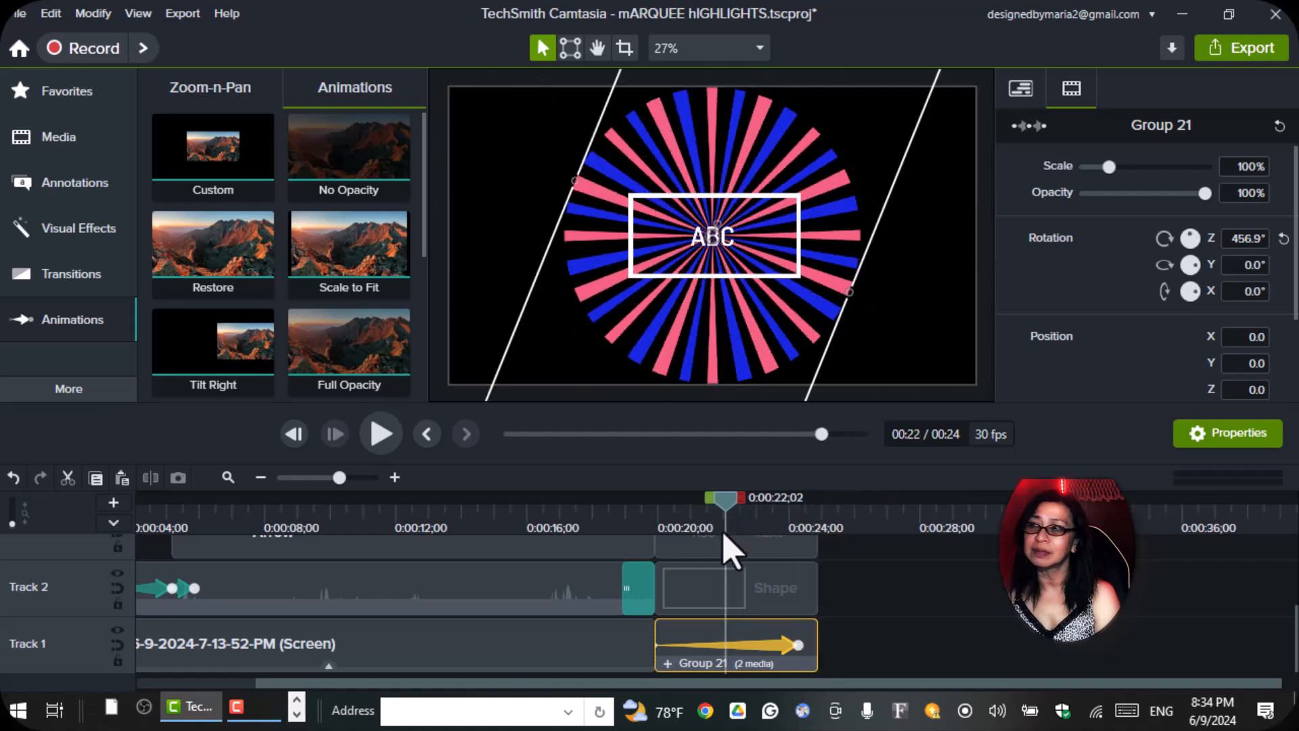
right_click(775, 644)
mouse_move(611, 586)
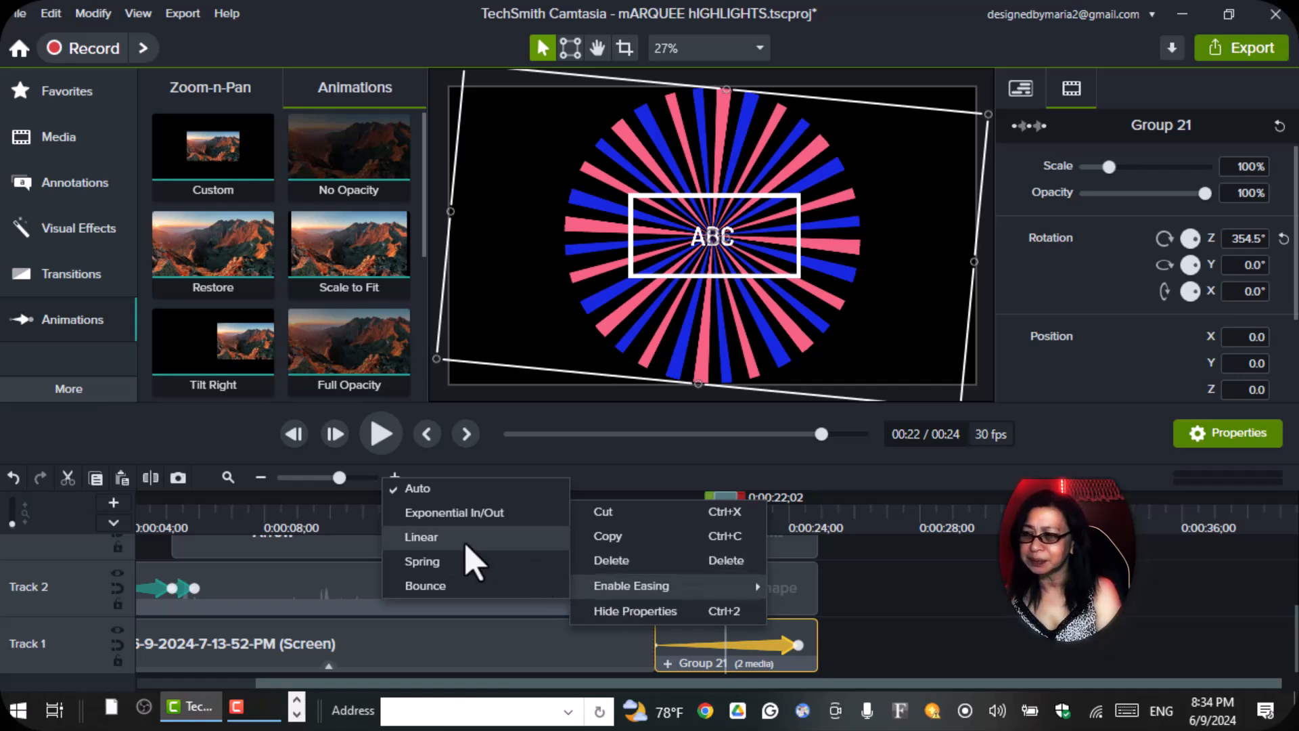
click(420, 537)
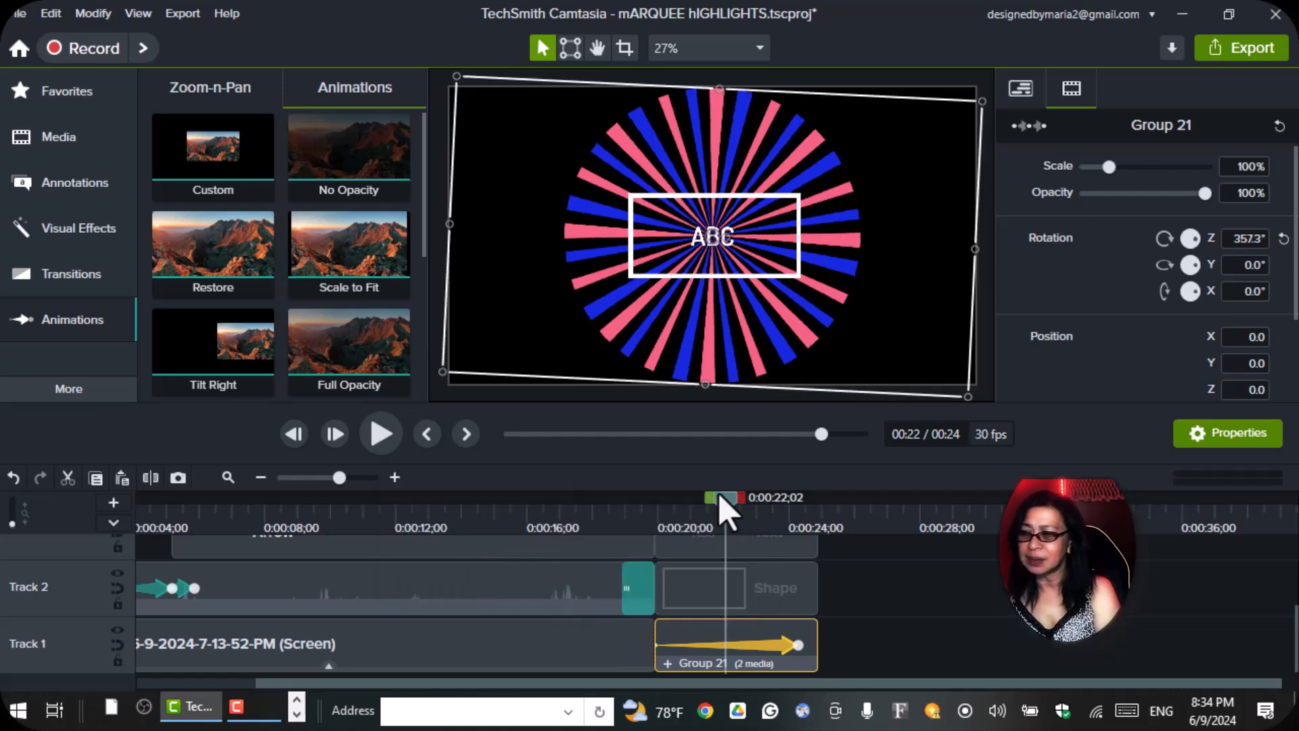
drag(738, 514, 667, 538)
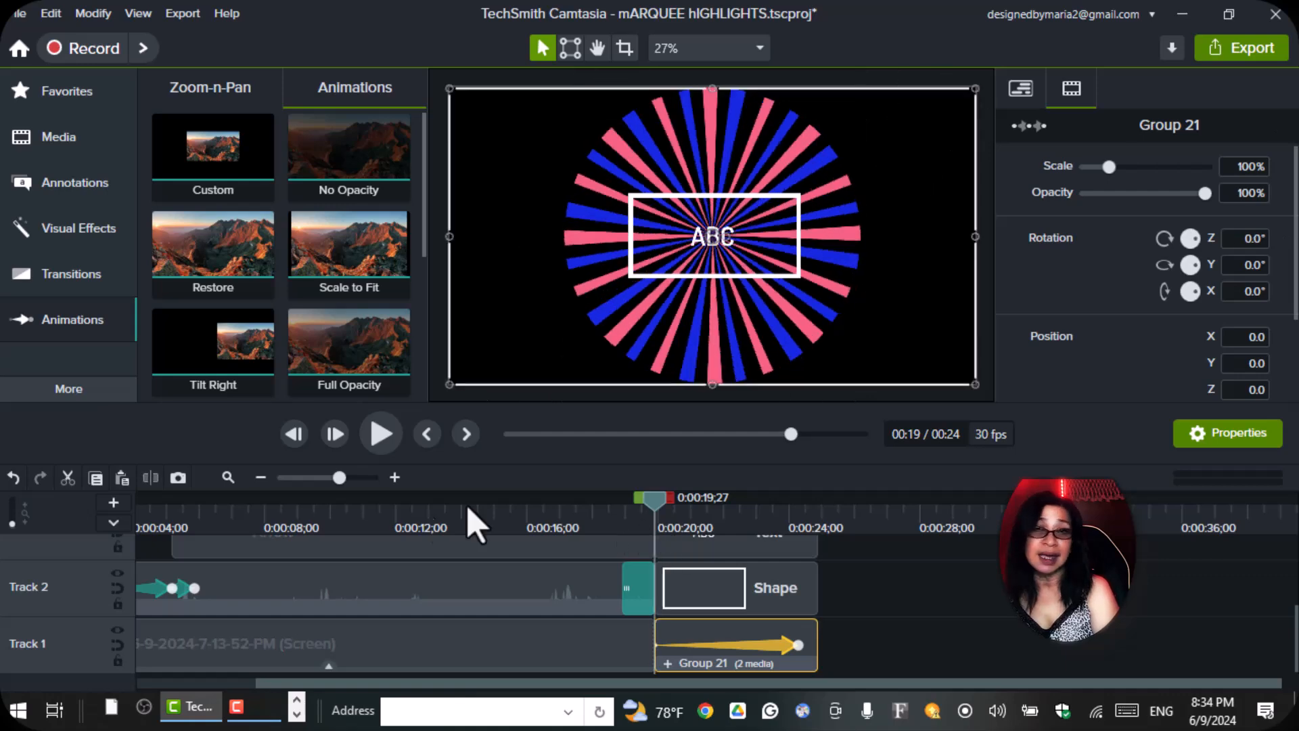
click(387, 435)
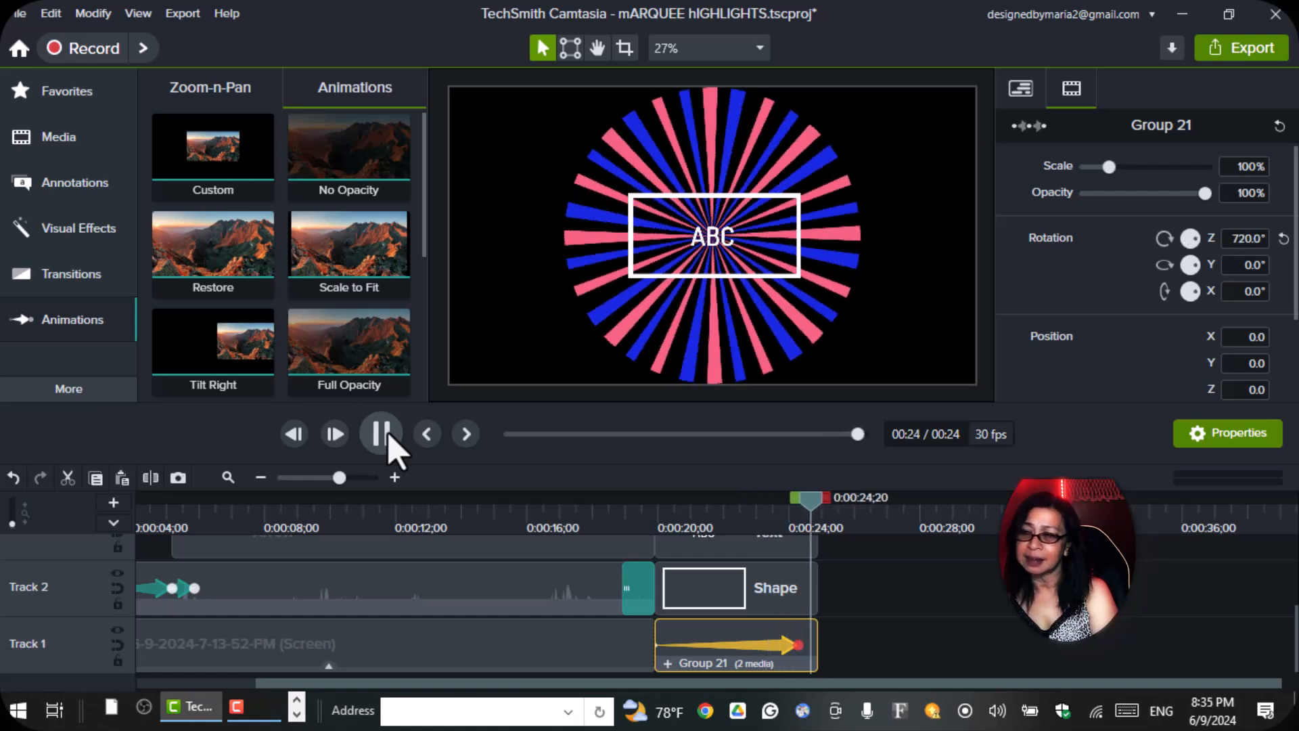
Reverse the starburst's spin by setting the ending Z rotation to -720°, and play back the animation.
drag(820, 516, 804, 531)
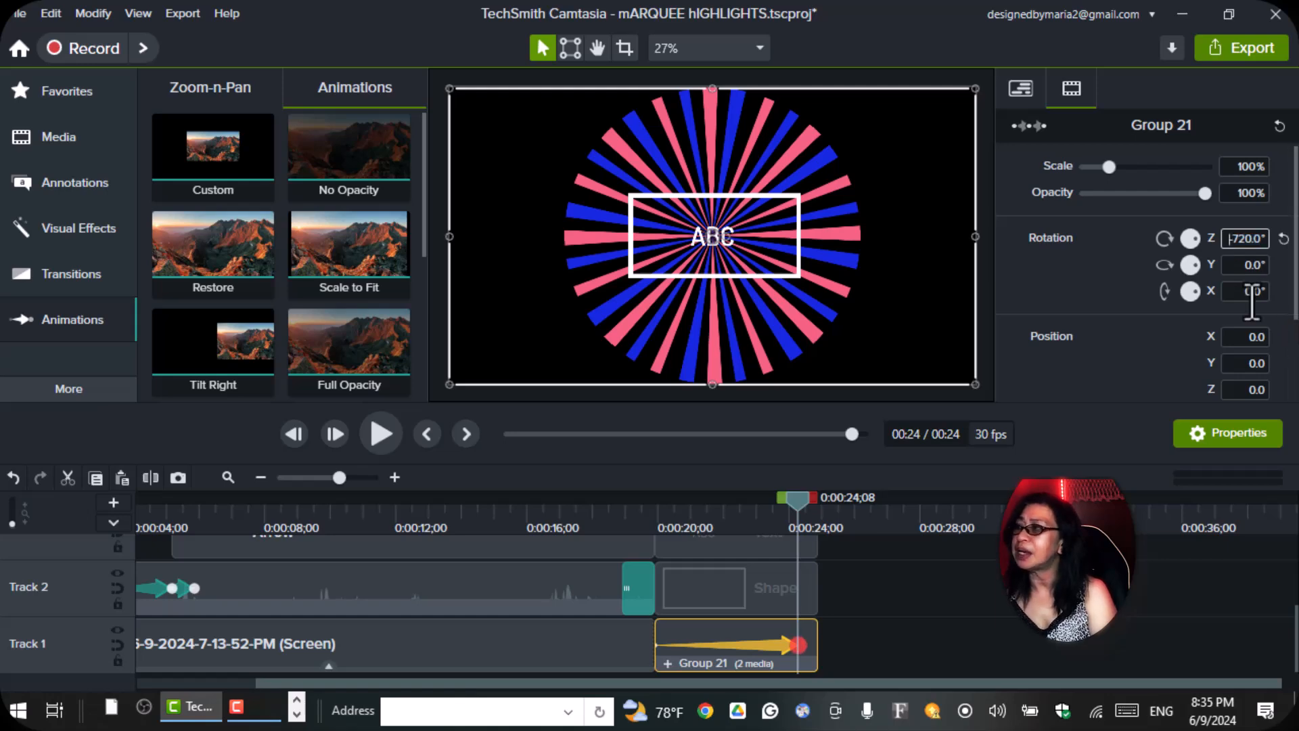
drag(800, 513, 659, 562)
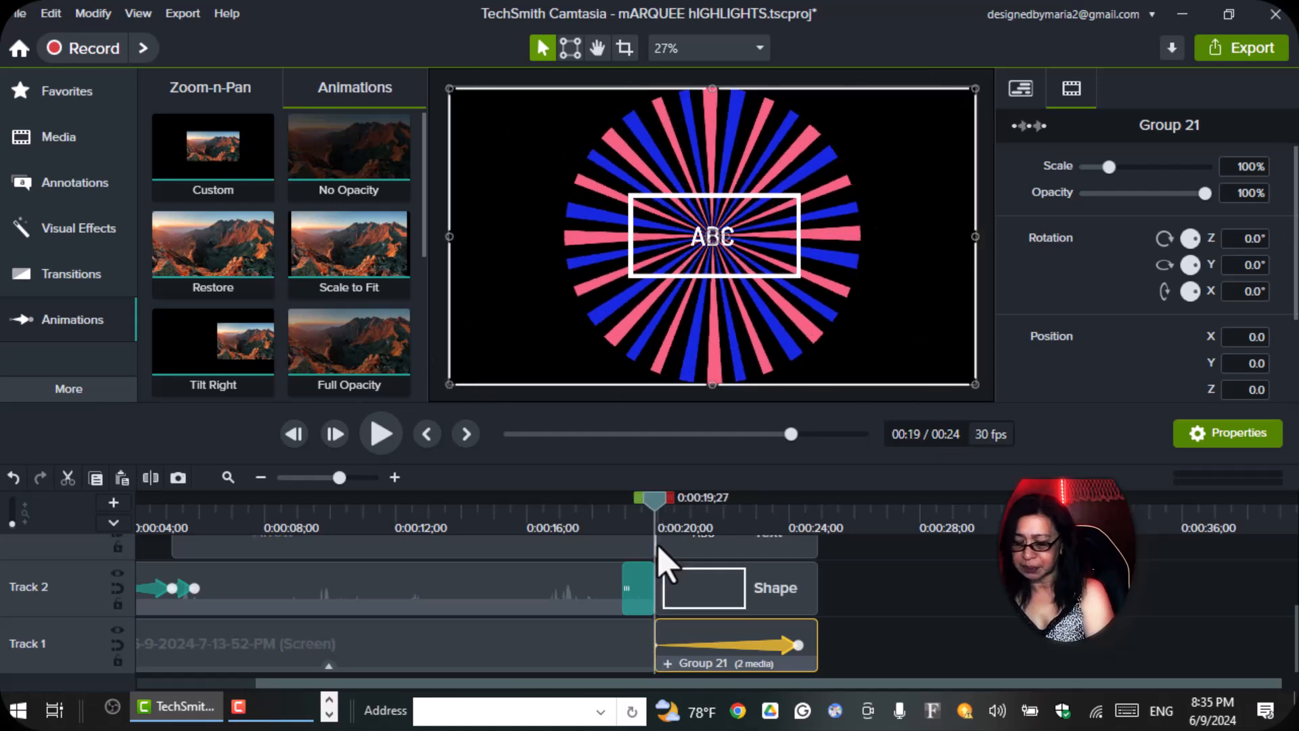
click(374, 443)
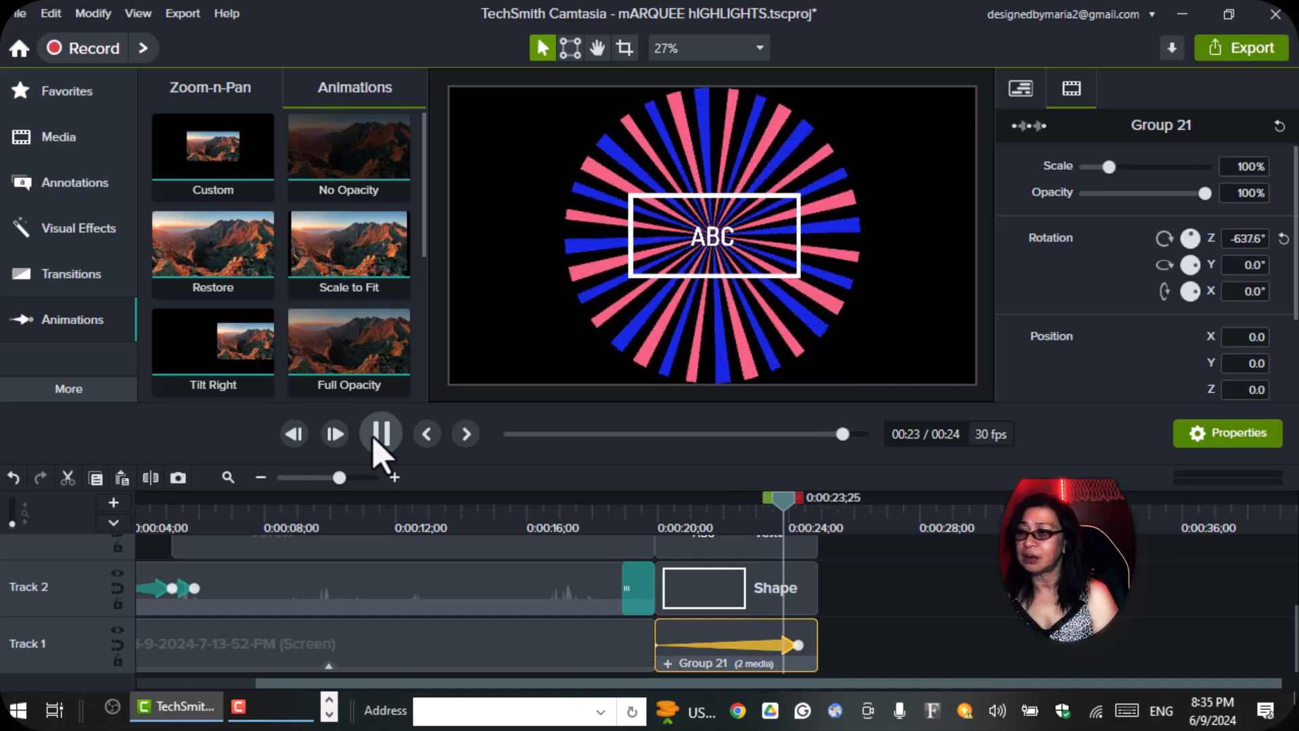
Apply the Media Matte visual effect to the rectangle outline on Track 2 and preview the marquee from its start.
click(678, 276)
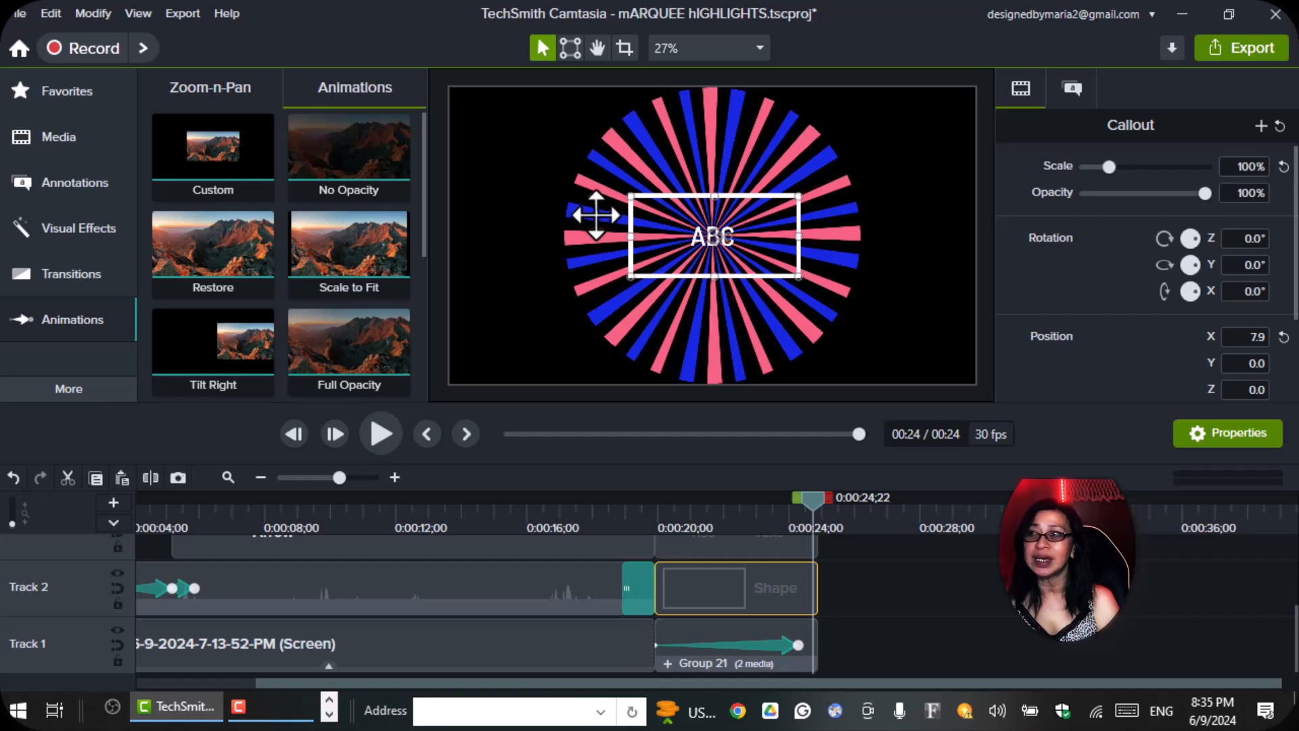
click(70, 230)
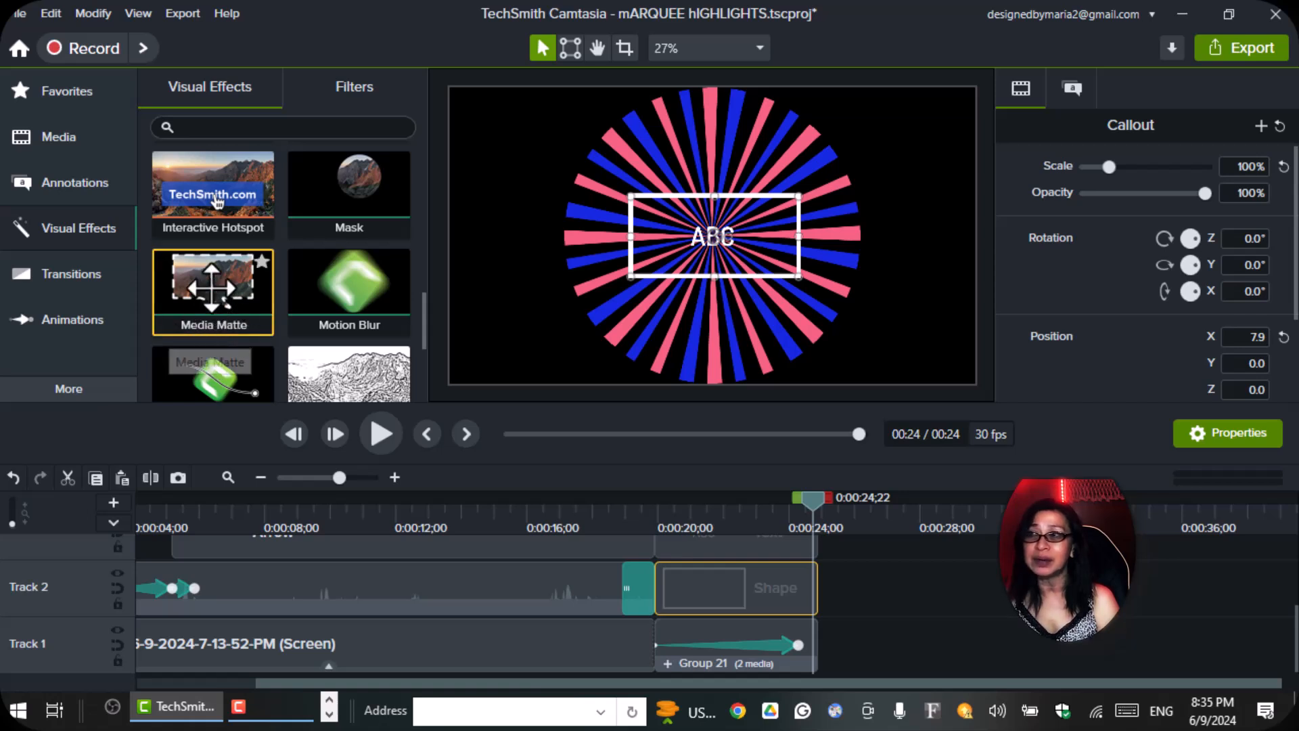
drag(211, 278, 710, 574)
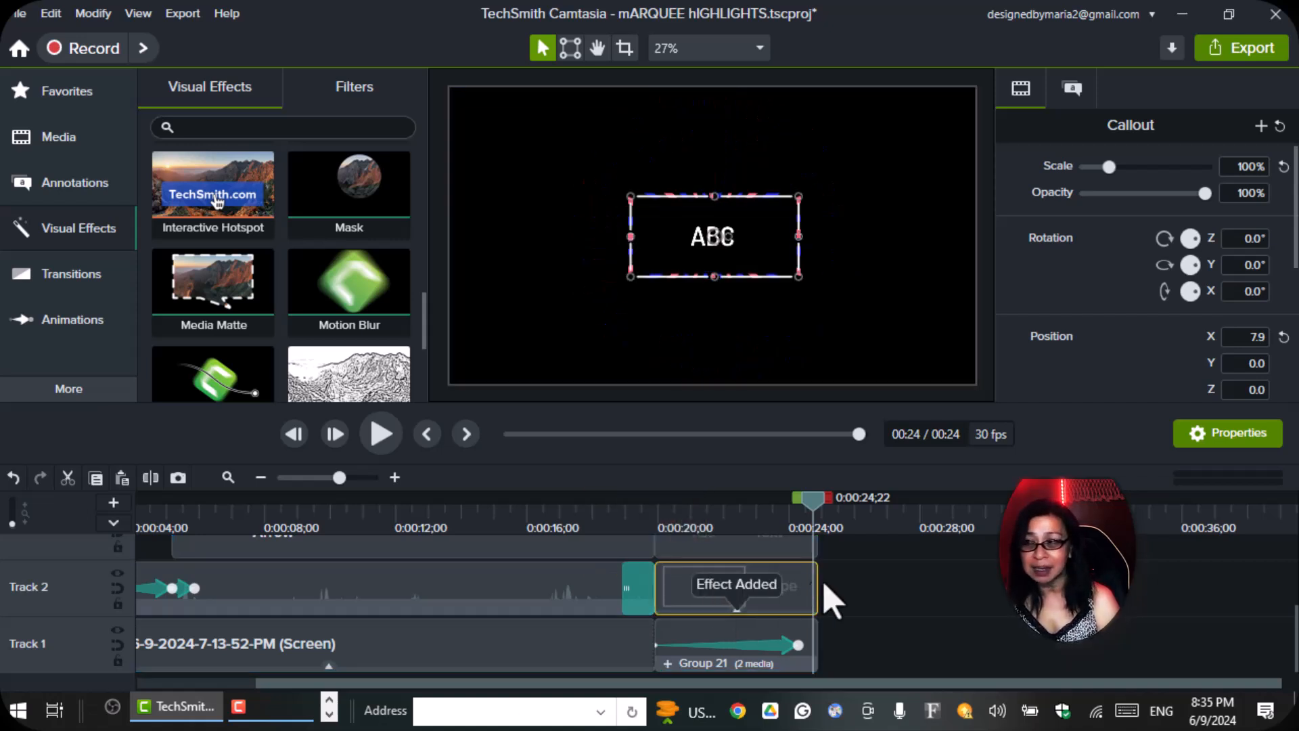
drag(812, 506, 658, 542)
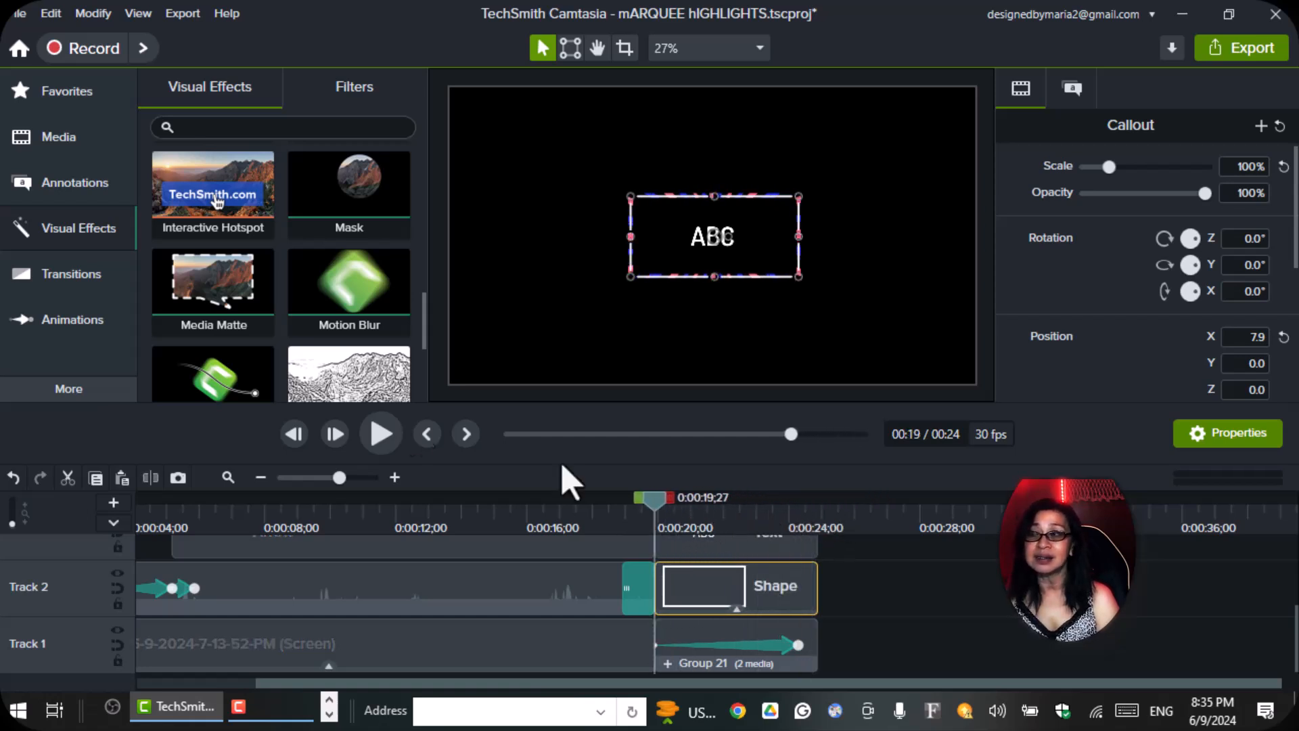
click(384, 439)
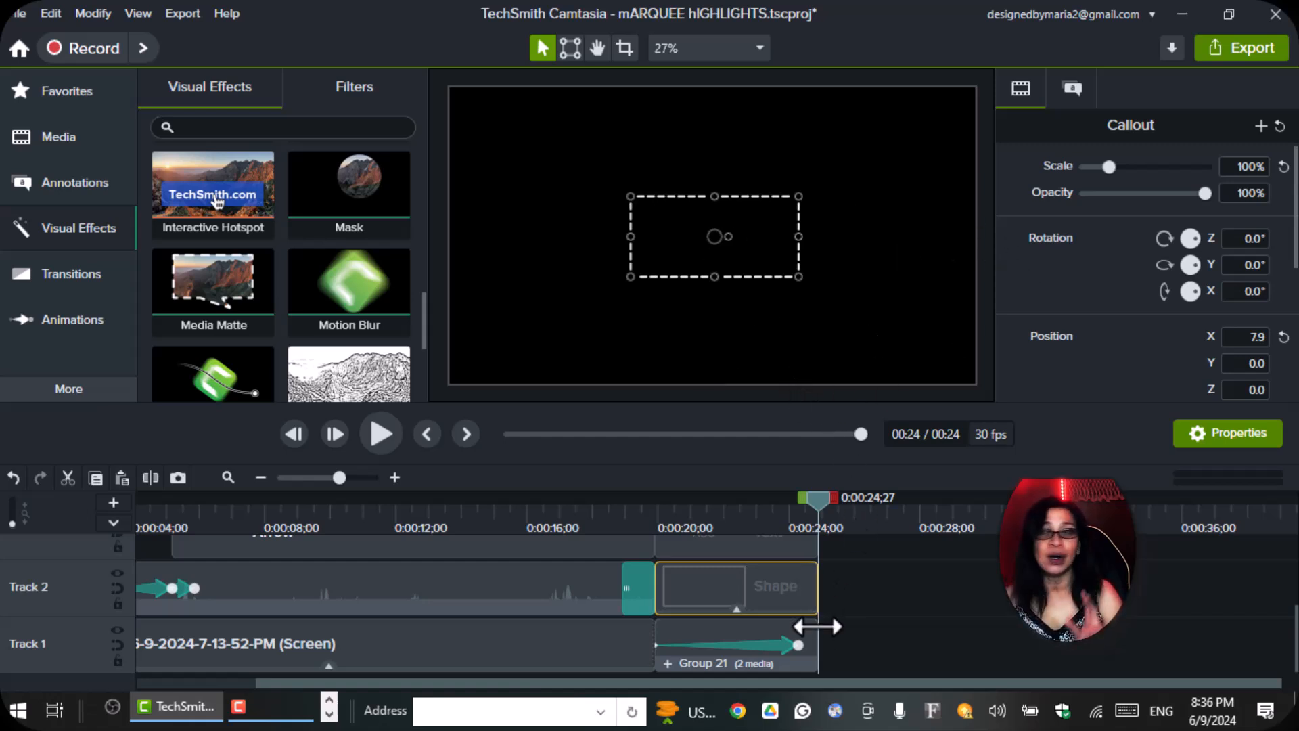
Extend the rectangle, starburst group and ABC text clips to end together at about 0:00:28;16, and preview the longer marquee.
drag(815, 636, 937, 591)
click(818, 590)
click(775, 658)
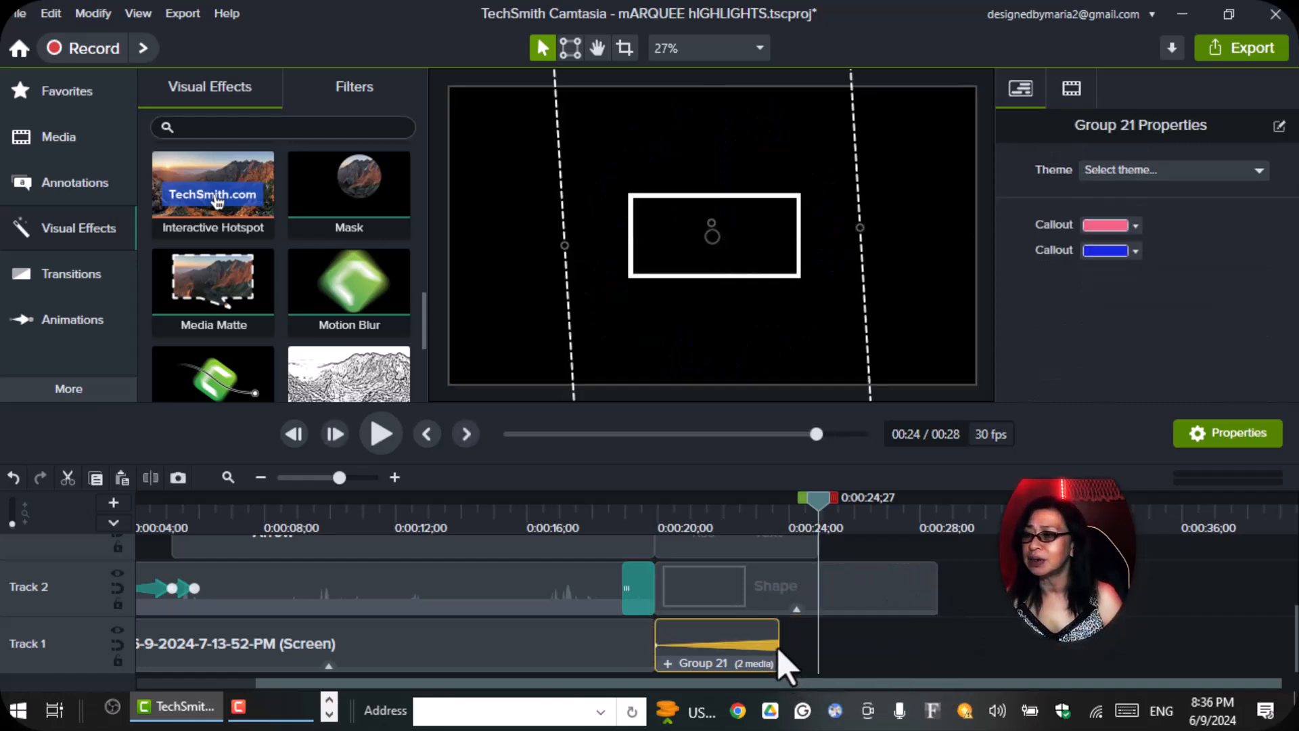
drag(778, 631, 964, 649)
scroll(974, 643, up, 1)
click(803, 575)
drag(816, 574, 947, 589)
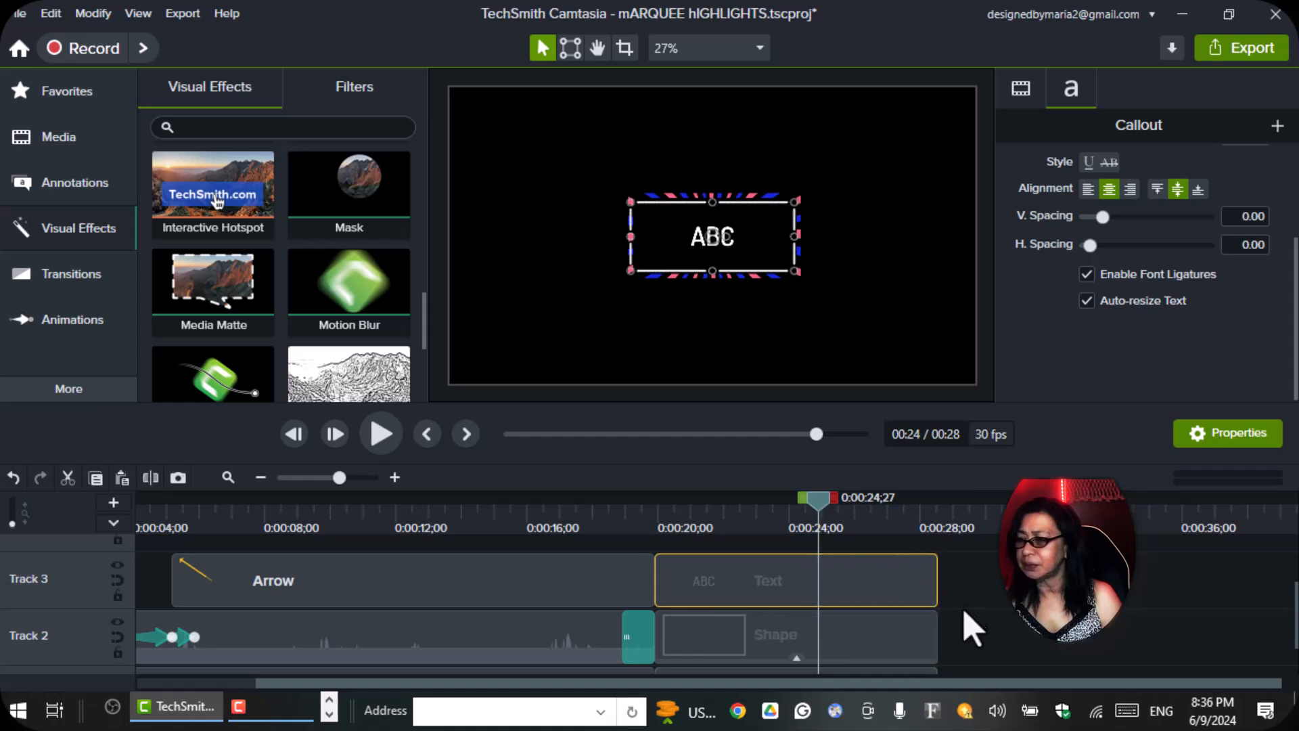
scroll(970, 618, down, 1)
drag(811, 644, 950, 648)
drag(858, 529, 659, 579)
click(383, 441)
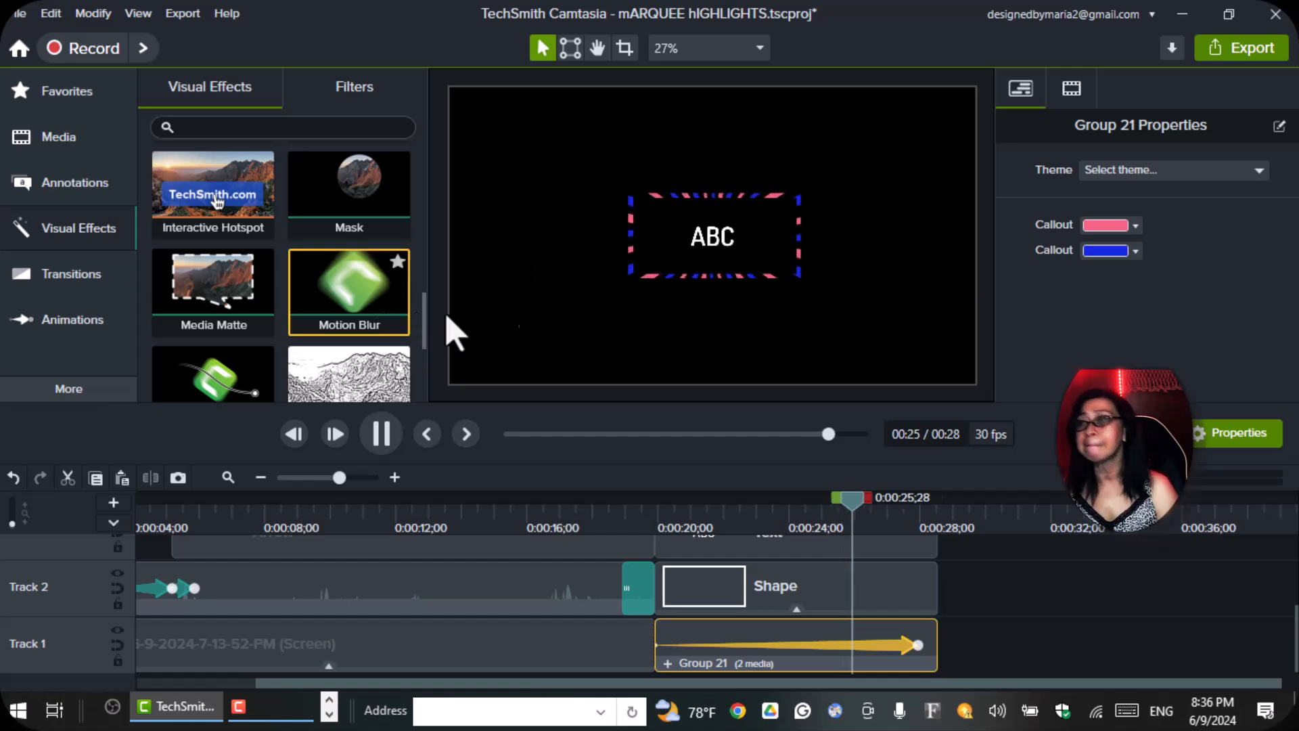
Thicken the rectangle's outline on Track 2 to 21 and play back the marquee border.
click(783, 607)
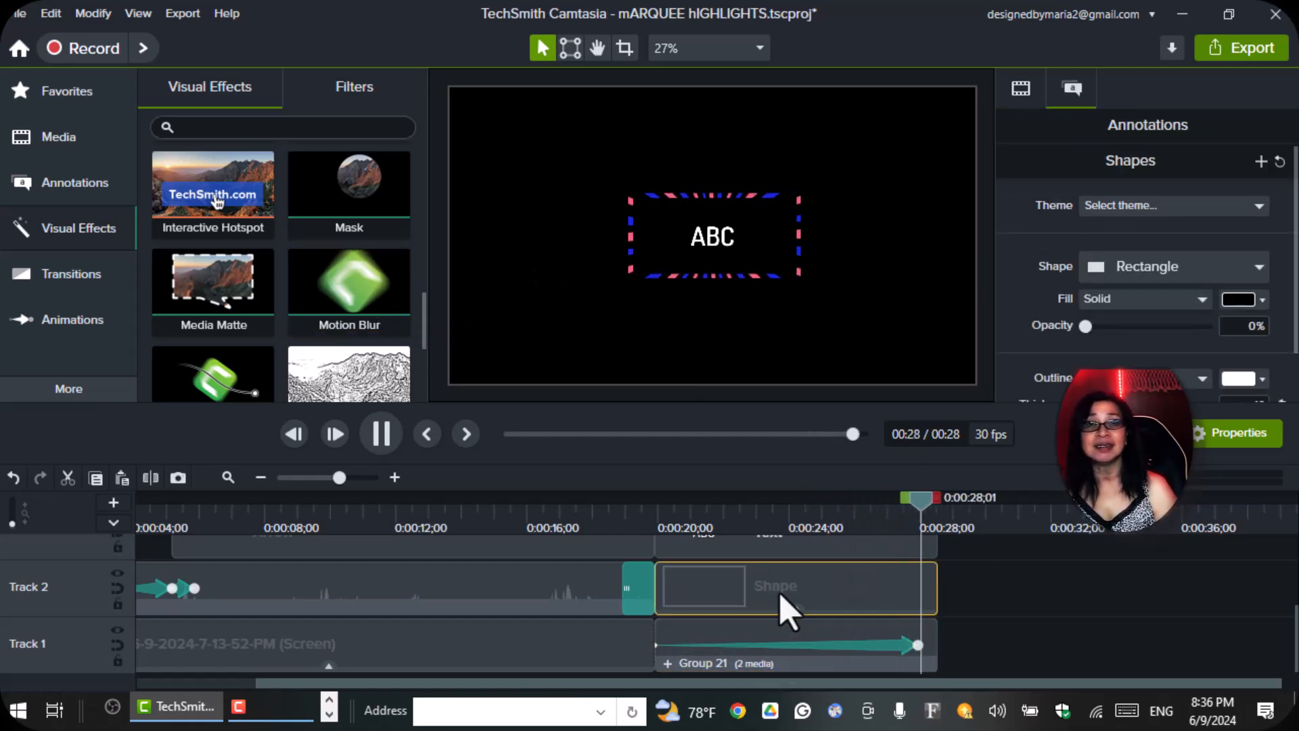
scroll(1145, 366, down, 1)
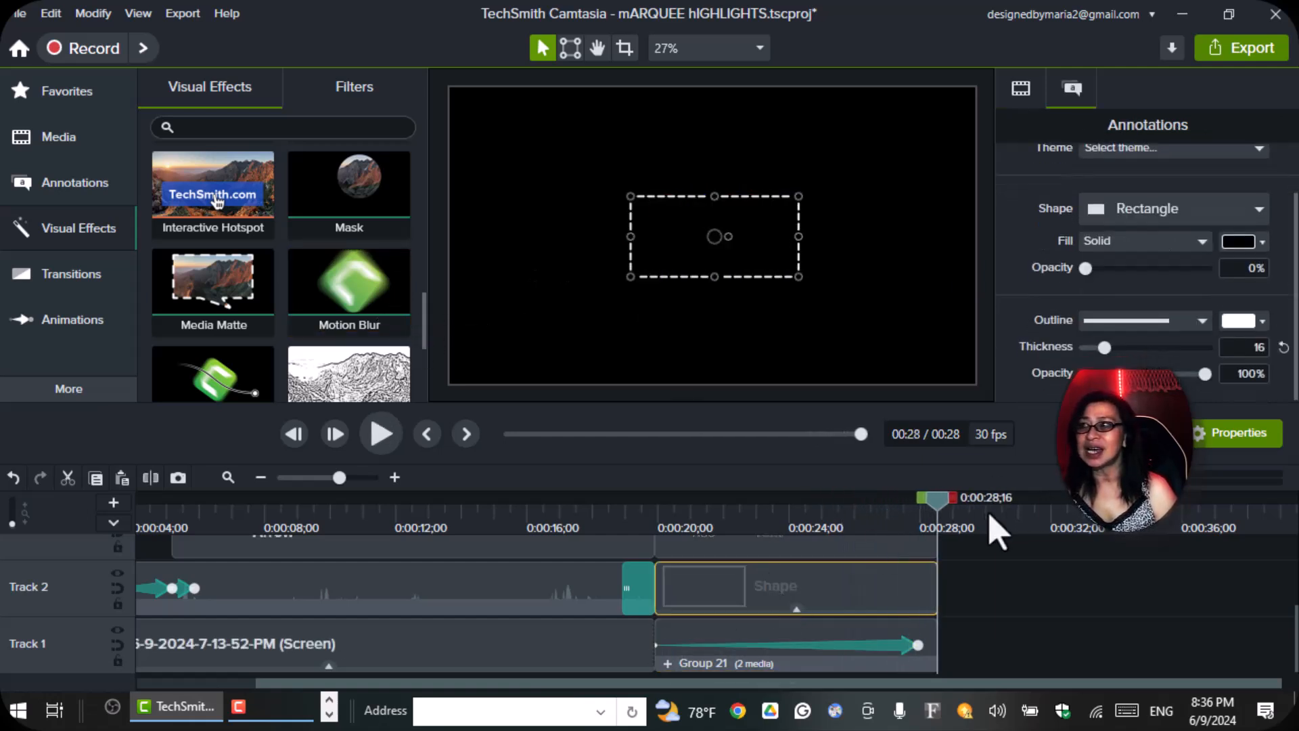
drag(935, 506, 918, 509)
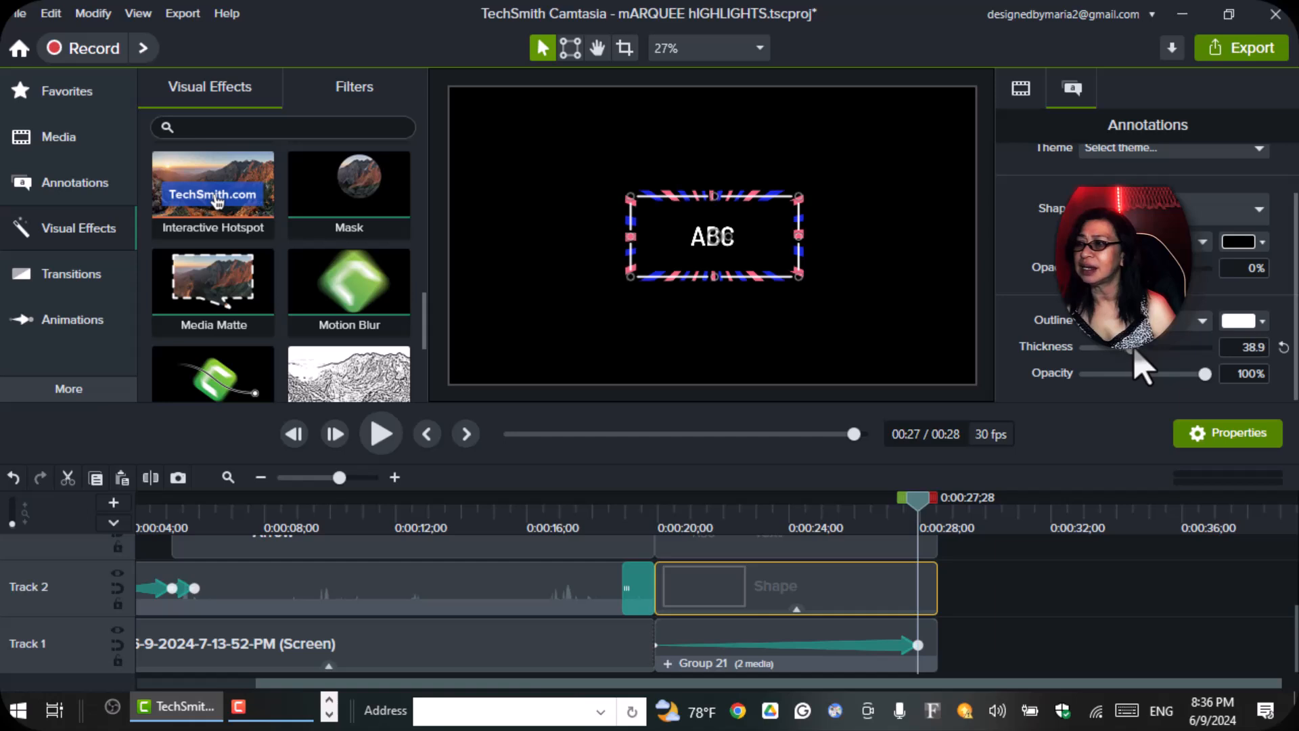
drag(1139, 355, 1183, 347)
click(381, 434)
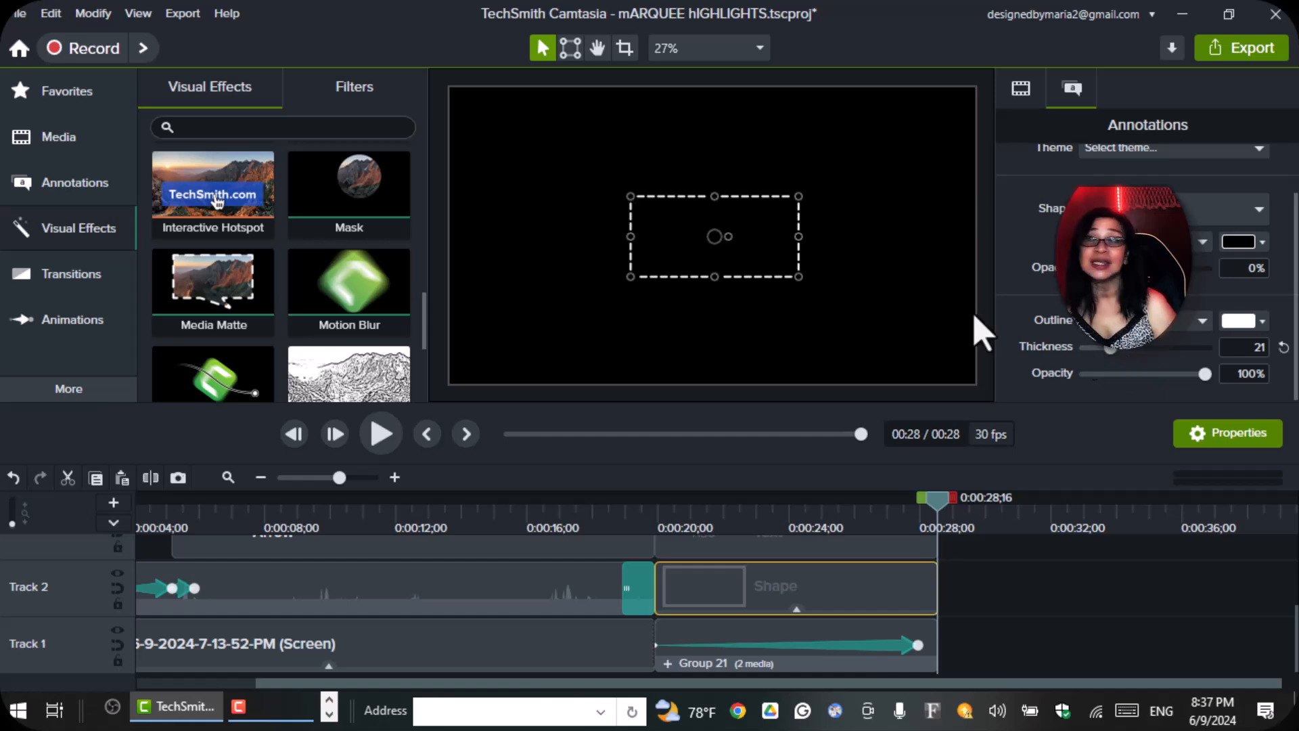
Replace the ABC text in the Track 3 callout with IMPORTANT!
drag(942, 515, 748, 560)
scroll(757, 568, up, 1)
click(771, 585)
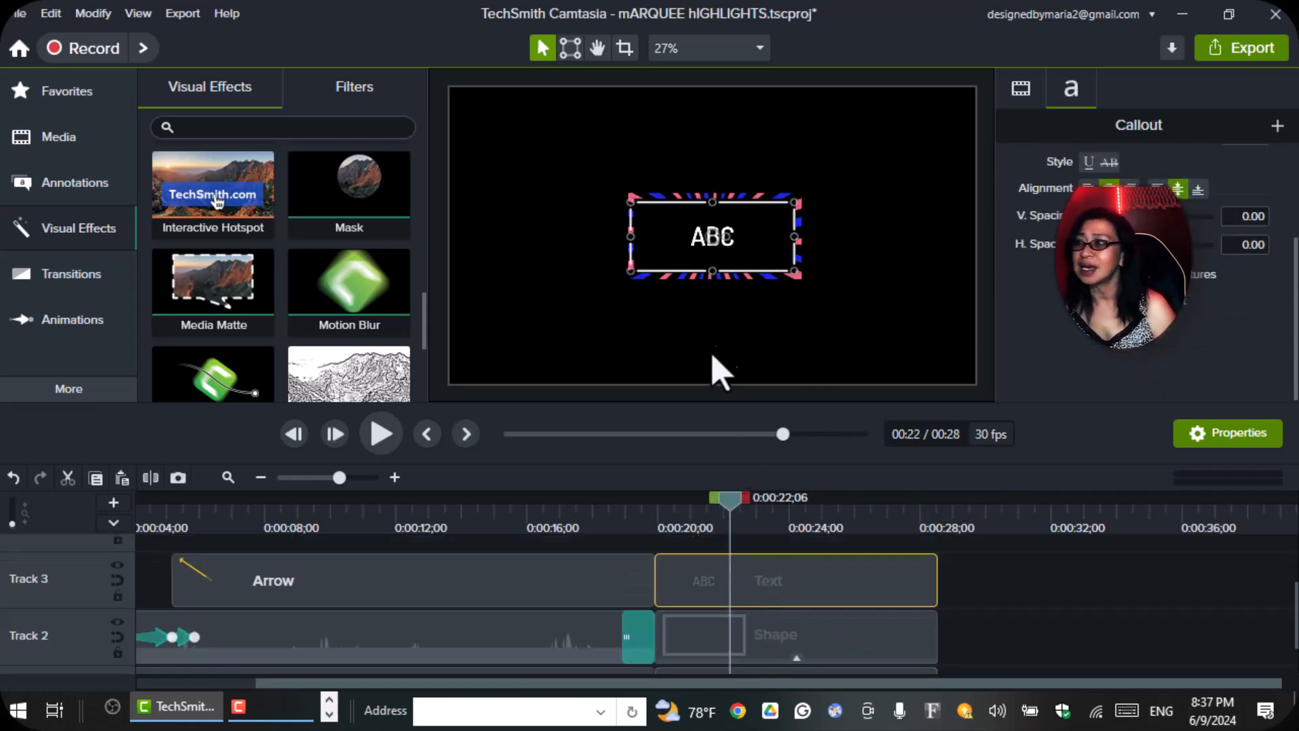
double_click(733, 235)
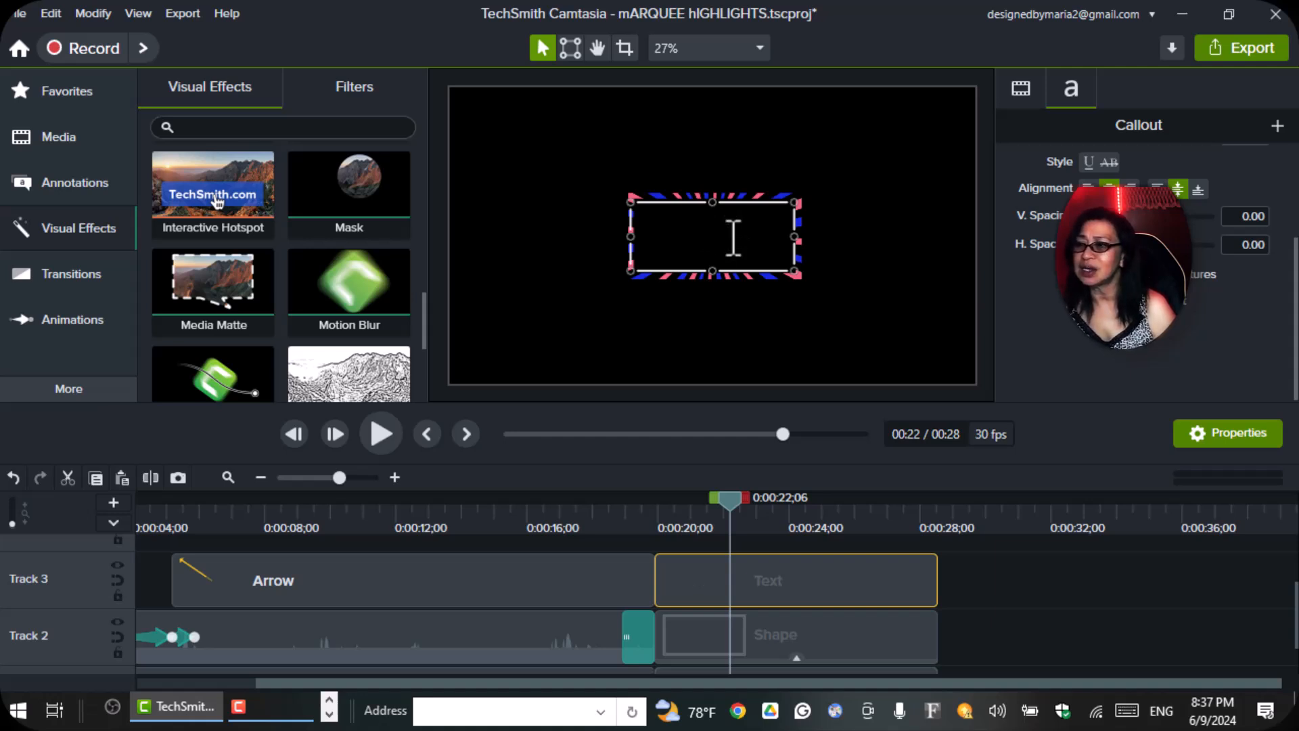
text(IMPORTANT)
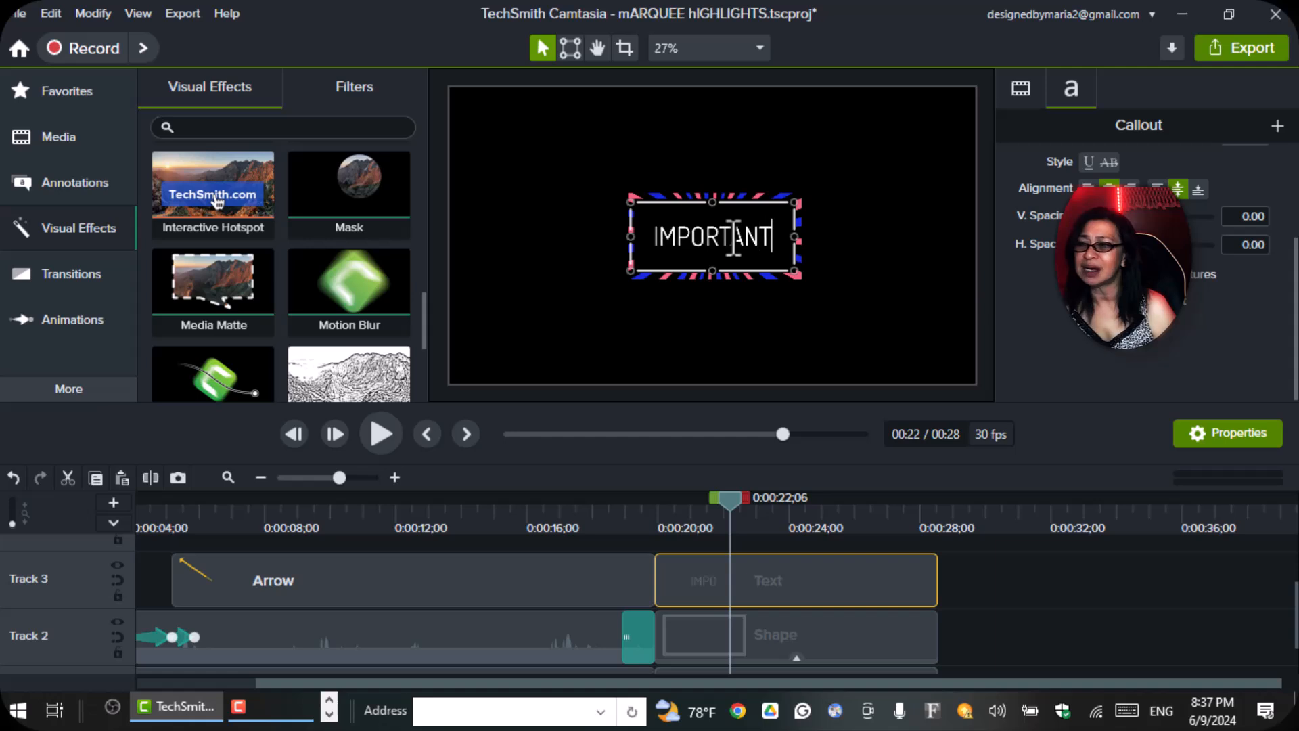
key(Caps_Lock)
text(!)
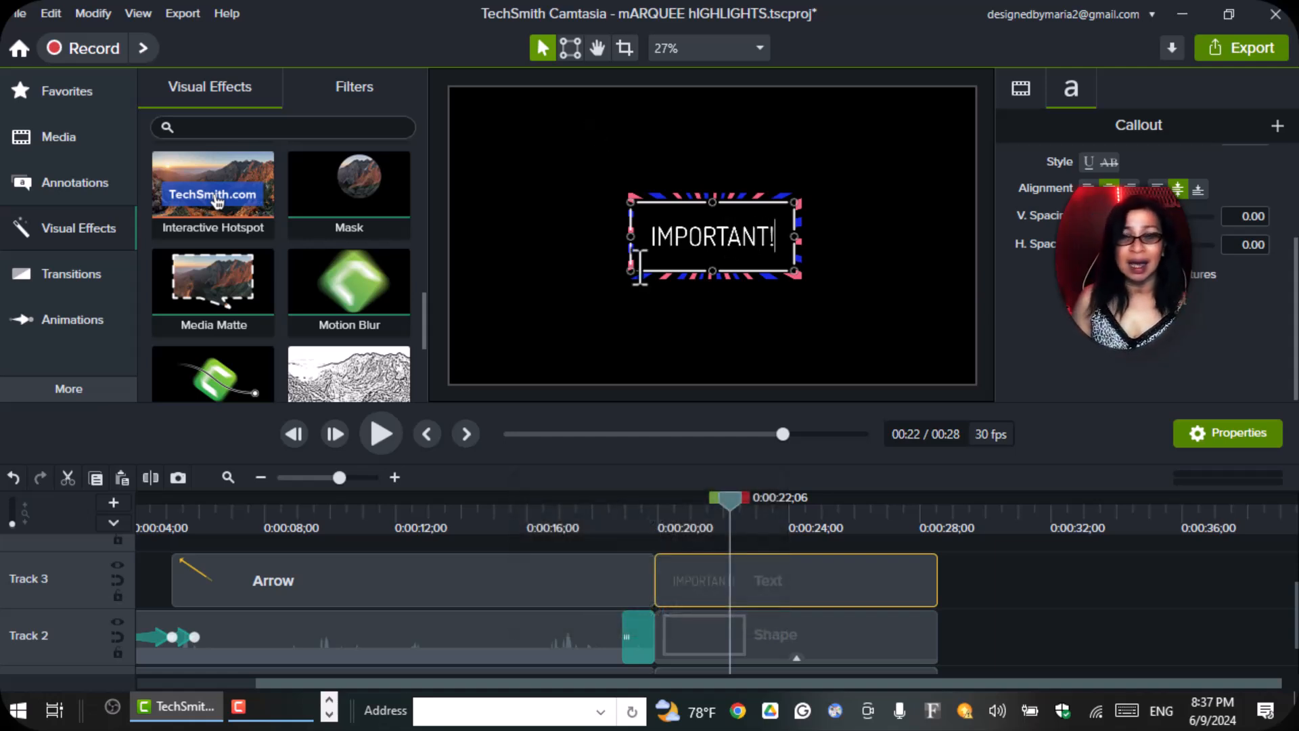
Change the IMPORTANT! text in the Track 3 callout to a bold serif font and try out hues for its colour.
drag(711, 237, 928, 284)
click(927, 284)
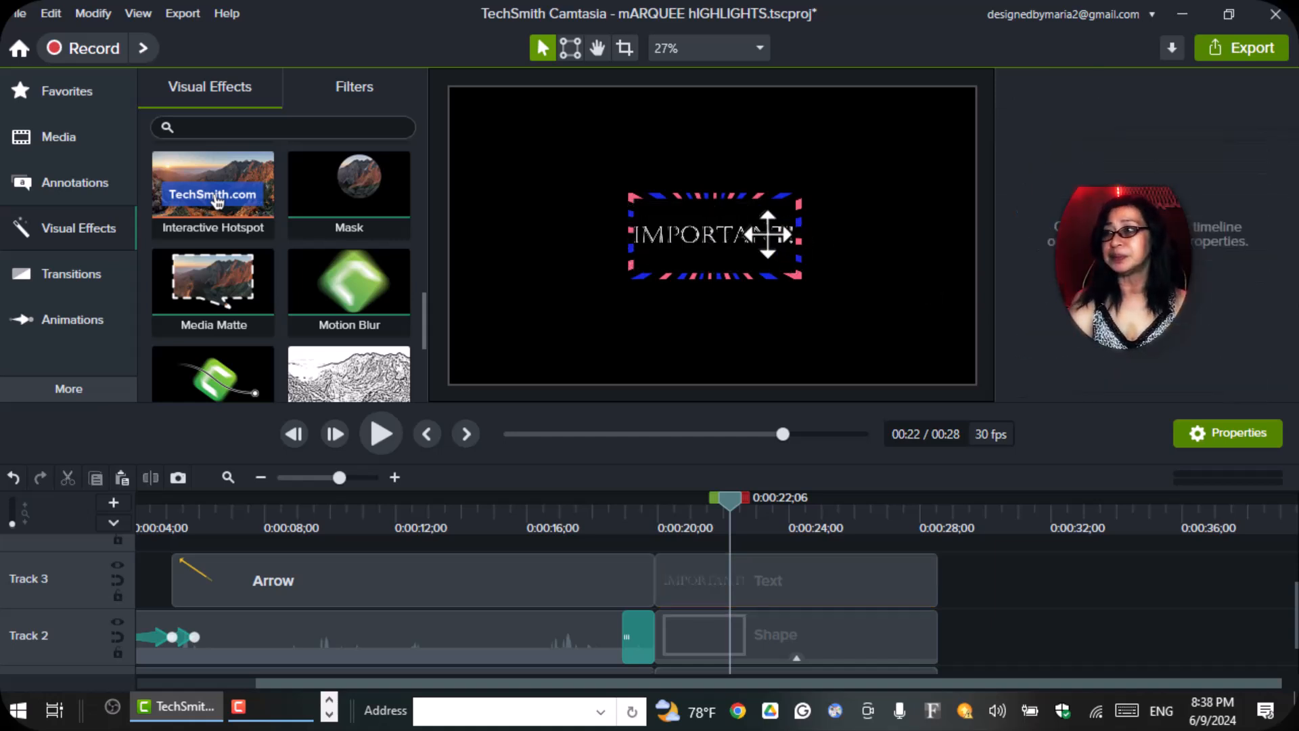
double_click(768, 234)
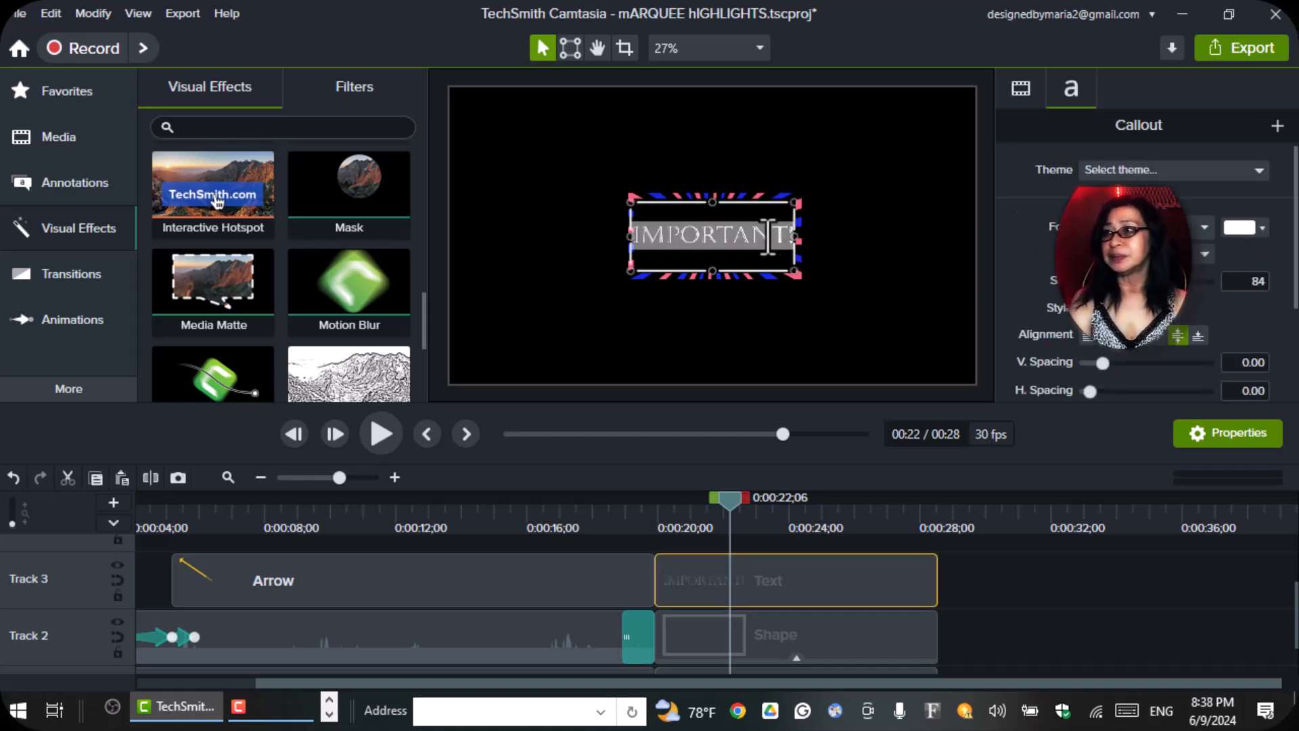
click(1261, 228)
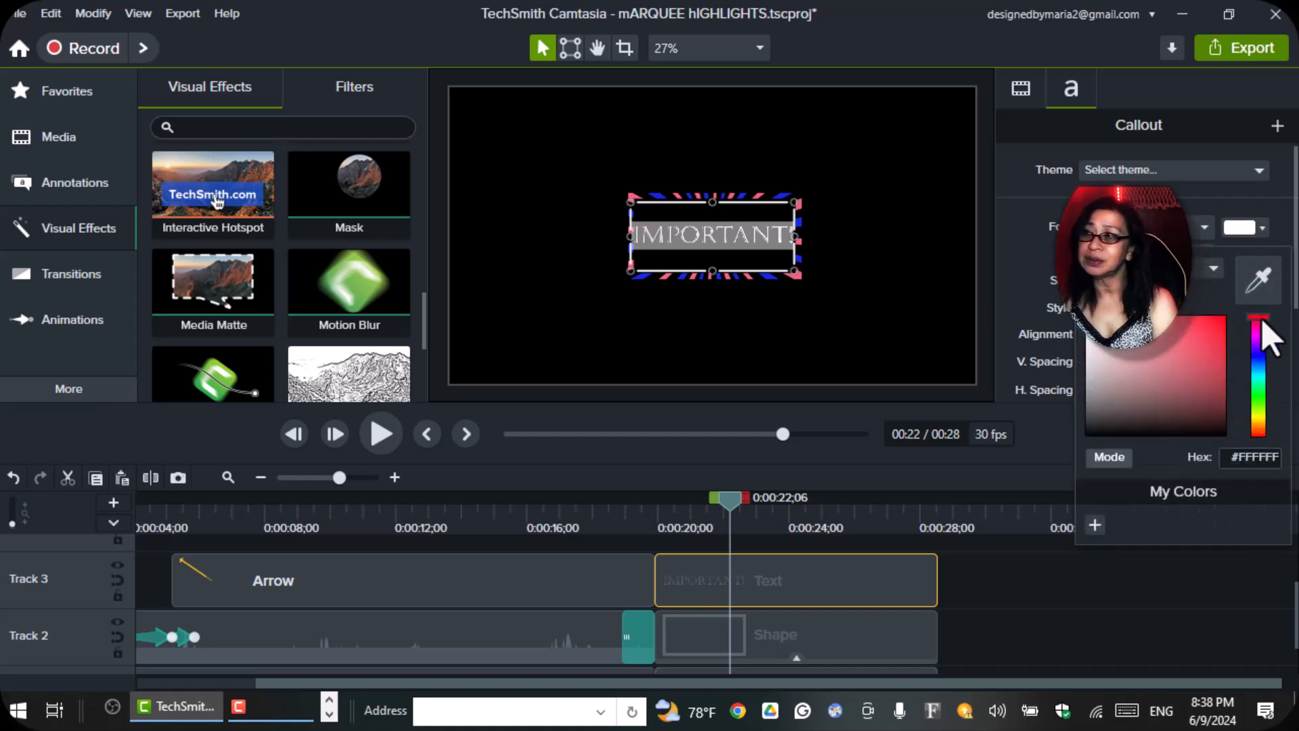
click(1260, 360)
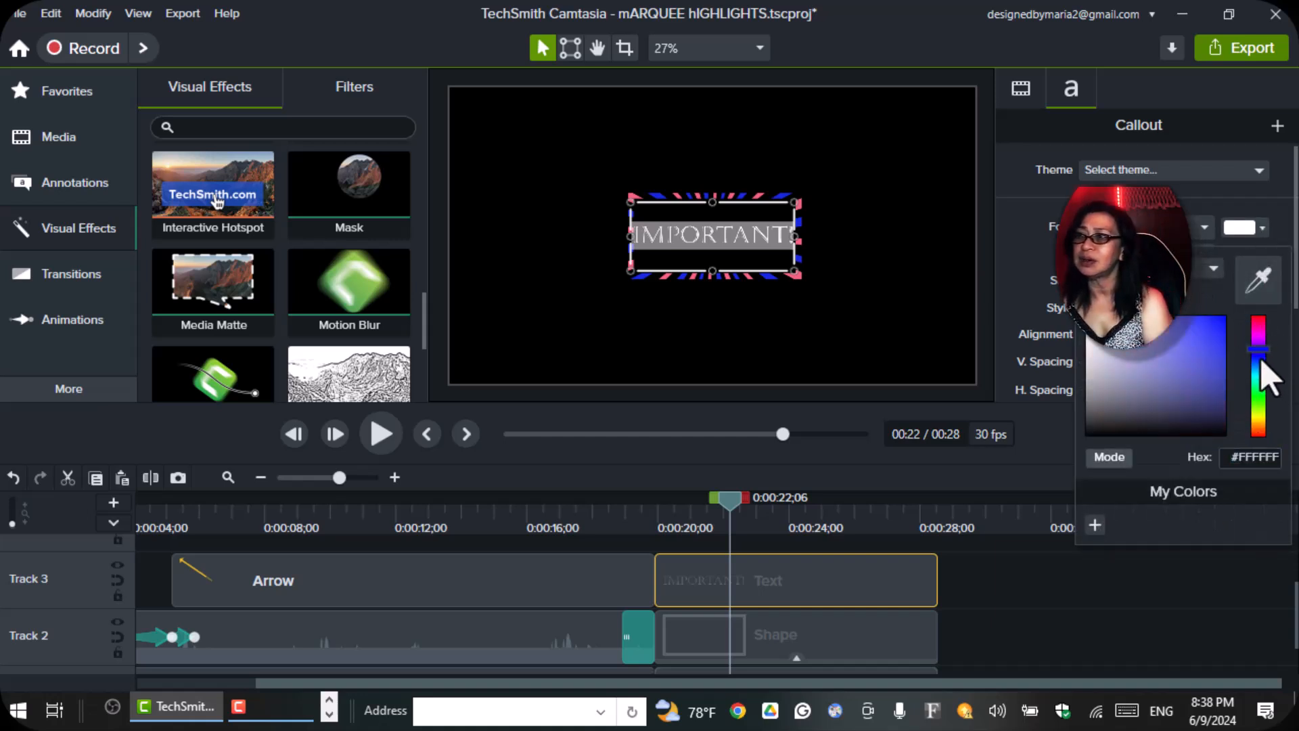
click(1257, 324)
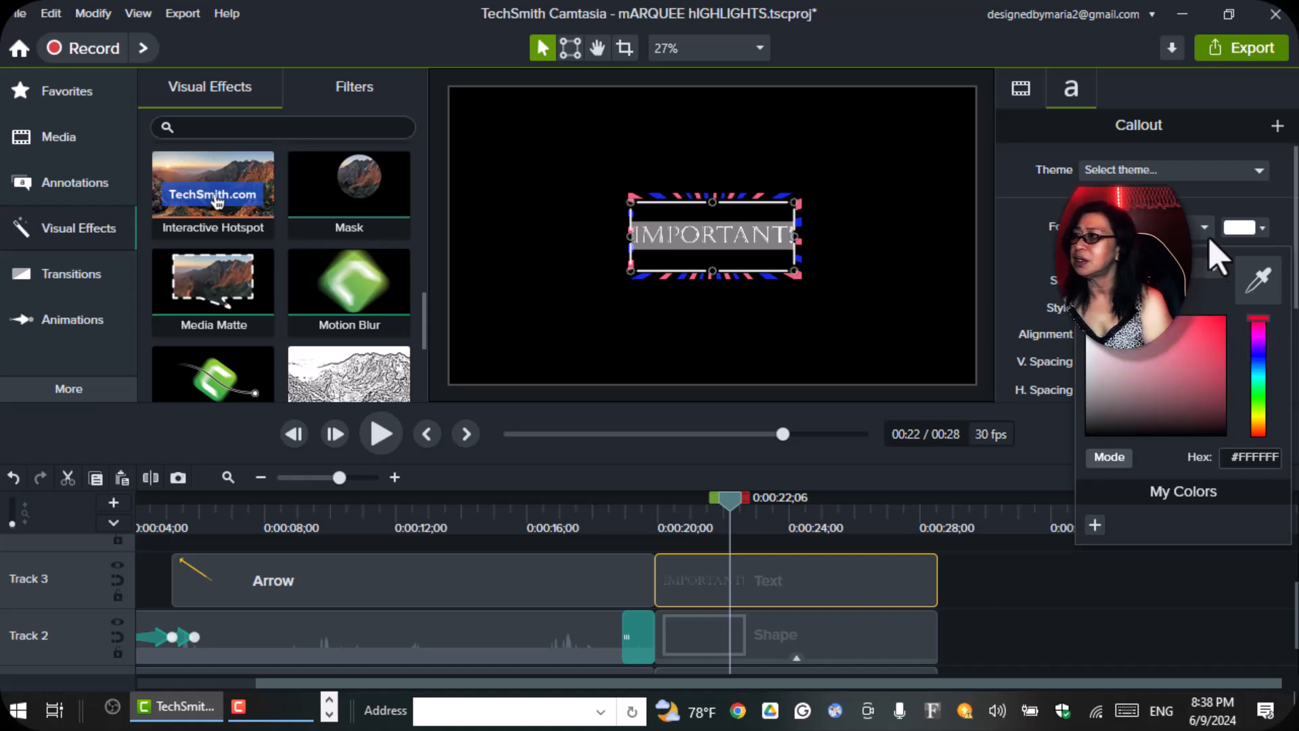
Widen the rectangle outline on Track 2 on both sides so it frames the IMPORTANT! text with extra space.
click(842, 642)
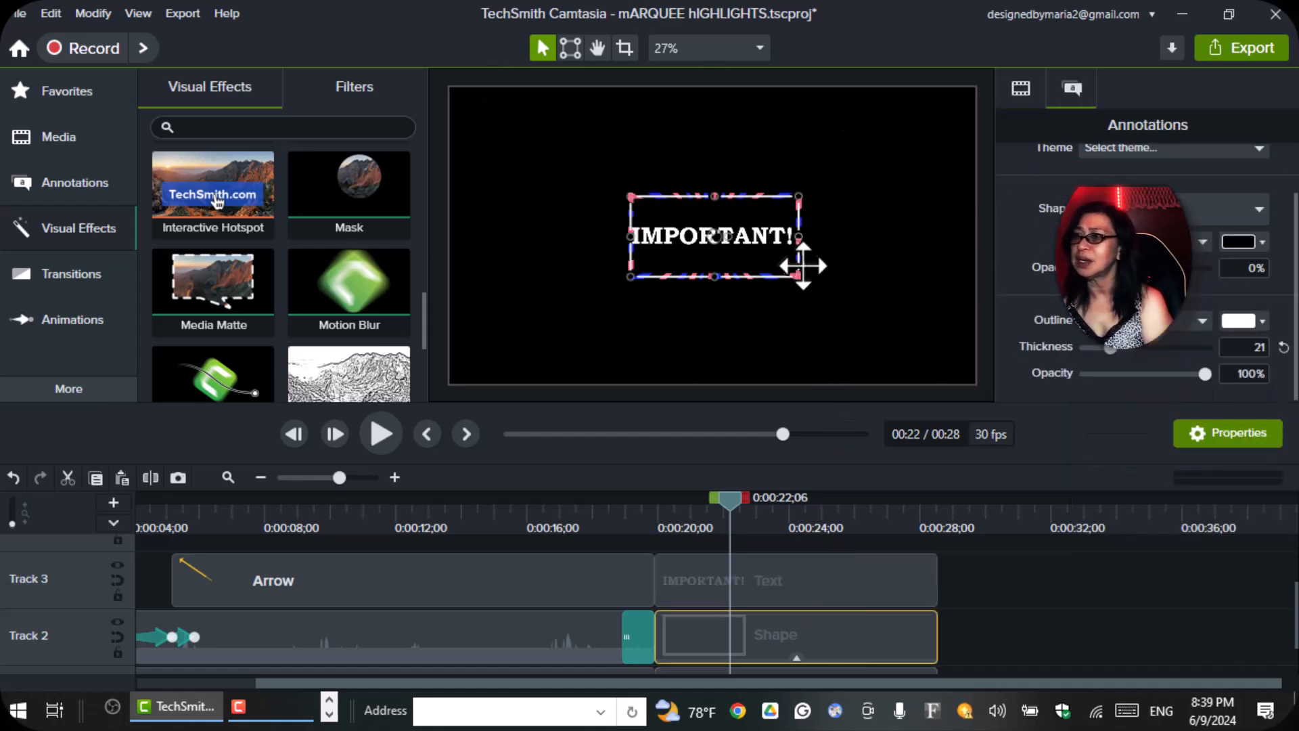
drag(812, 240, 835, 238)
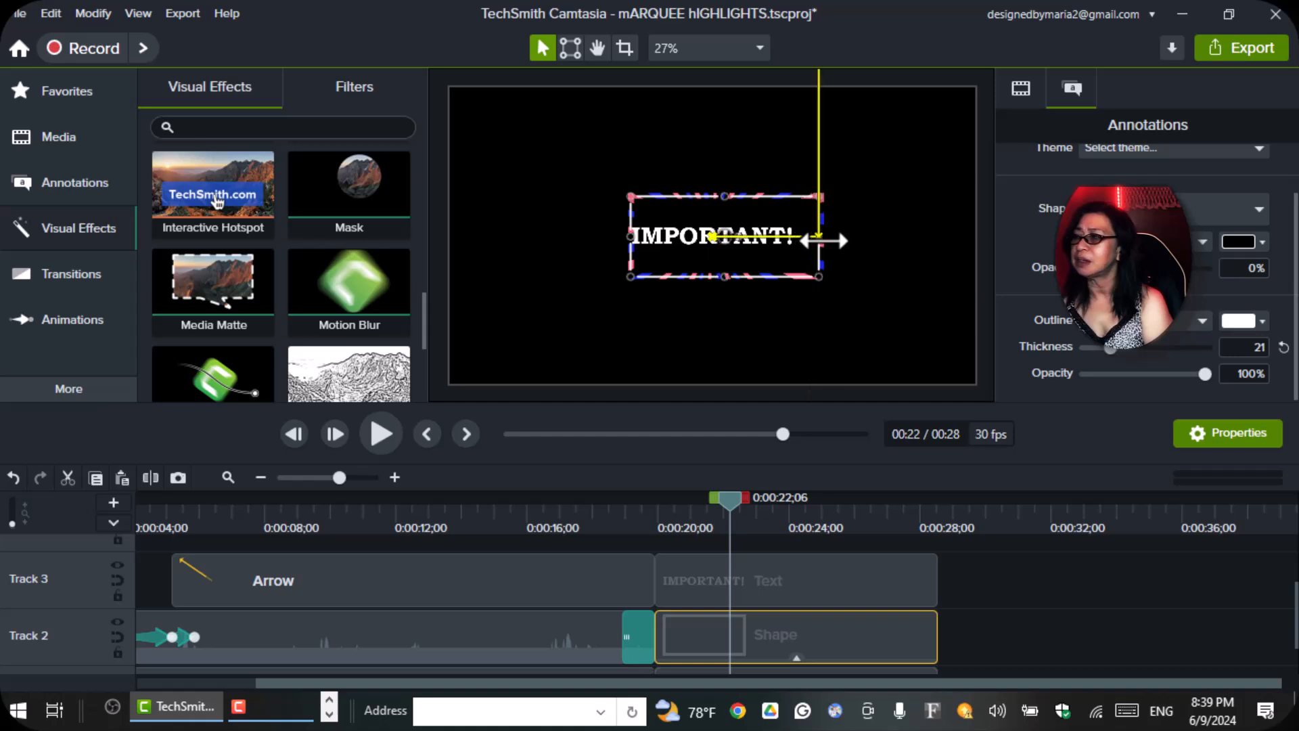
drag(631, 238, 597, 237)
Recolor the pink rays of the starburst group to bright green, #0EF063.
click(708, 320)
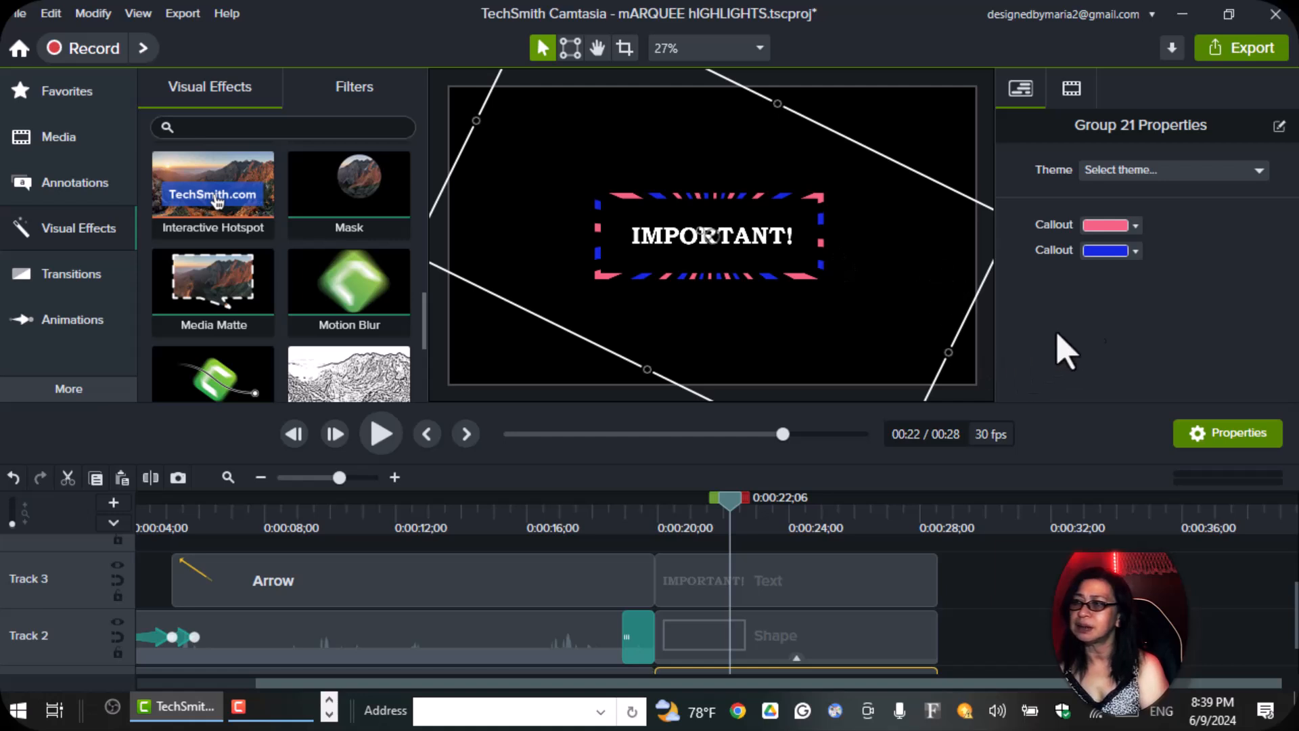
click(1136, 227)
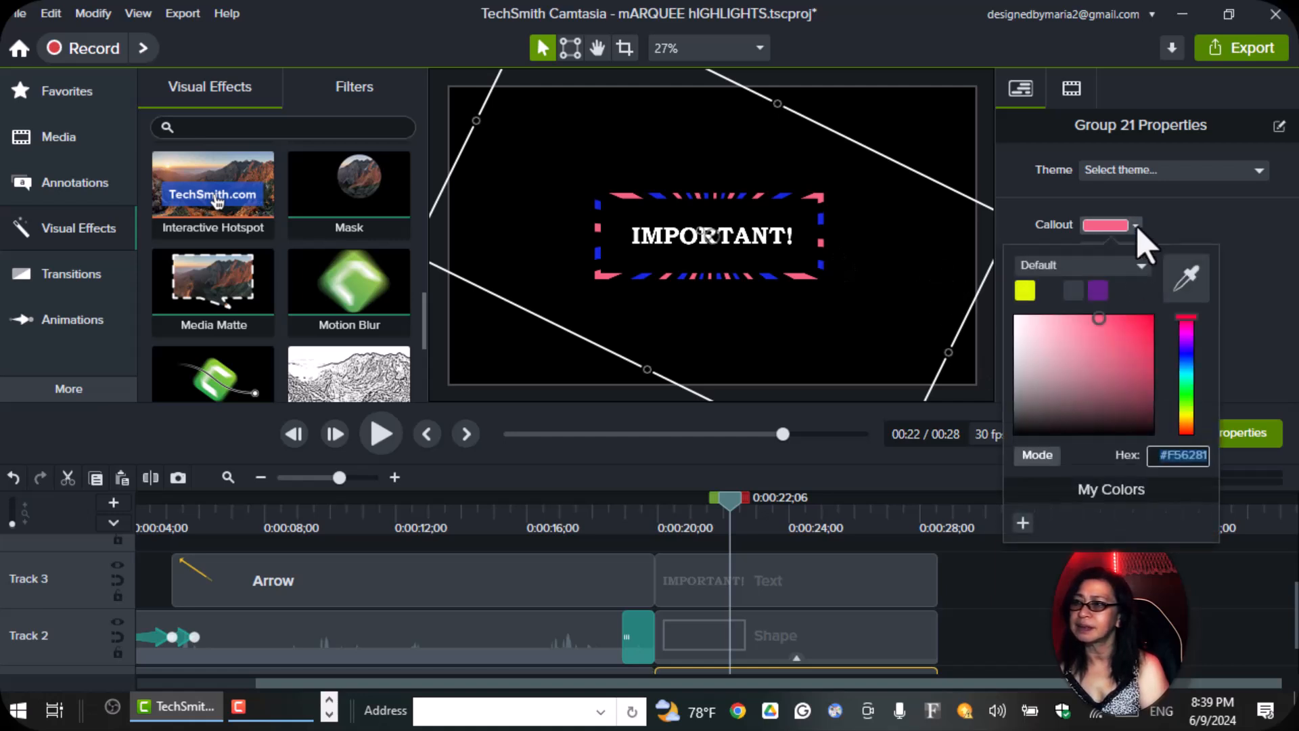
click(1148, 320)
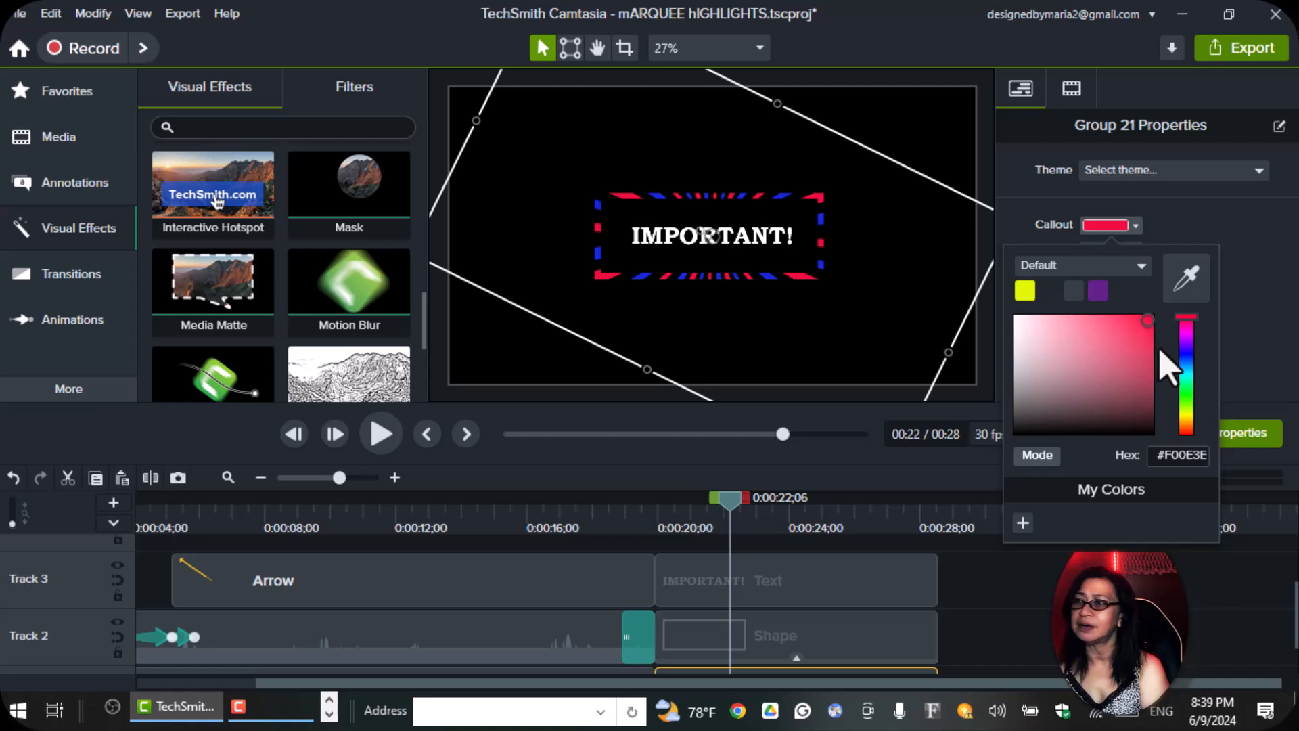
click(1186, 371)
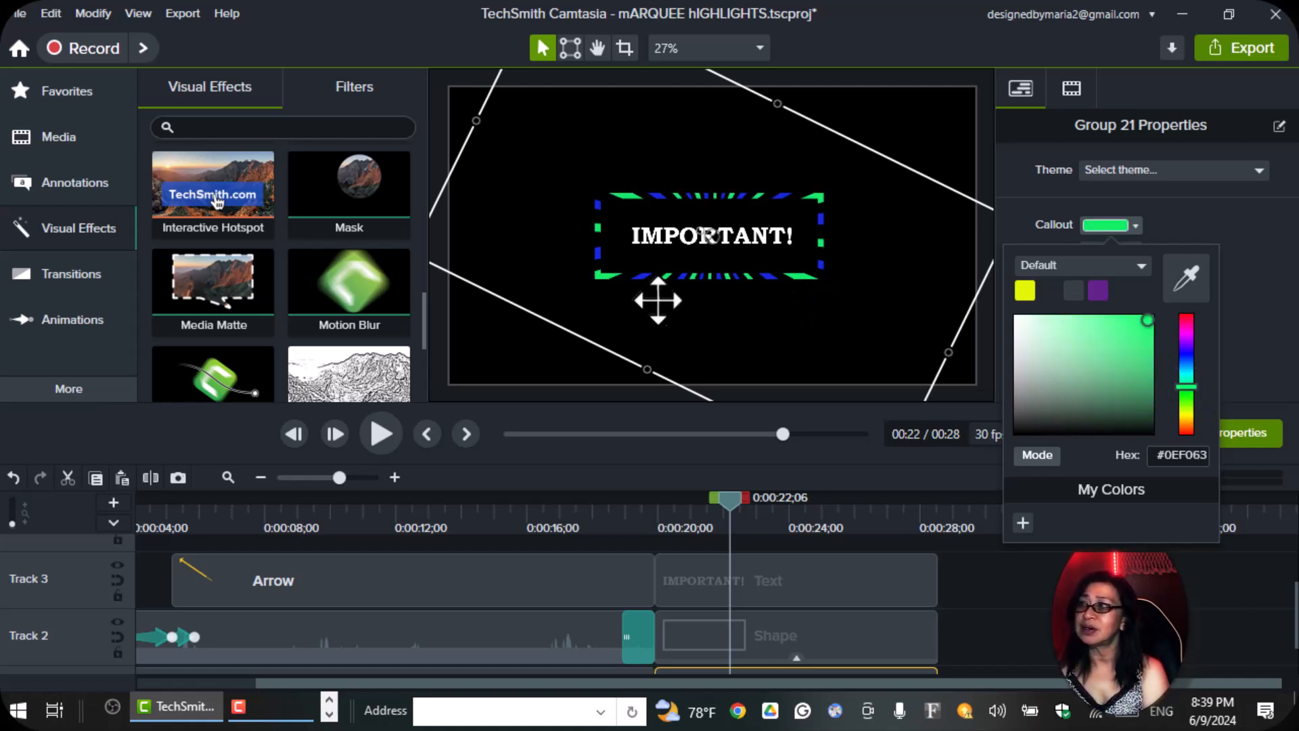
click(1116, 609)
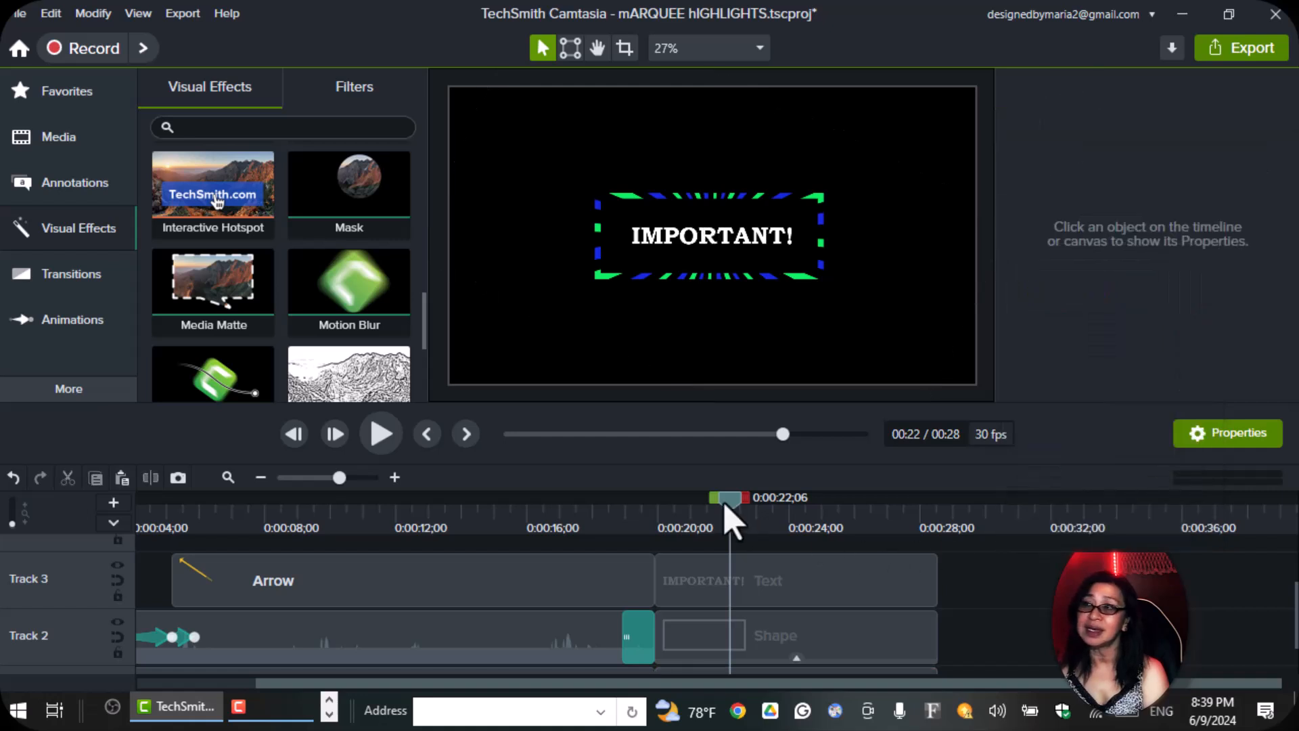
Play back the marquee from 0:00:19;27, then return the playhead to 0:00:21;10 to show the border around the text.
drag(710, 525, 657, 540)
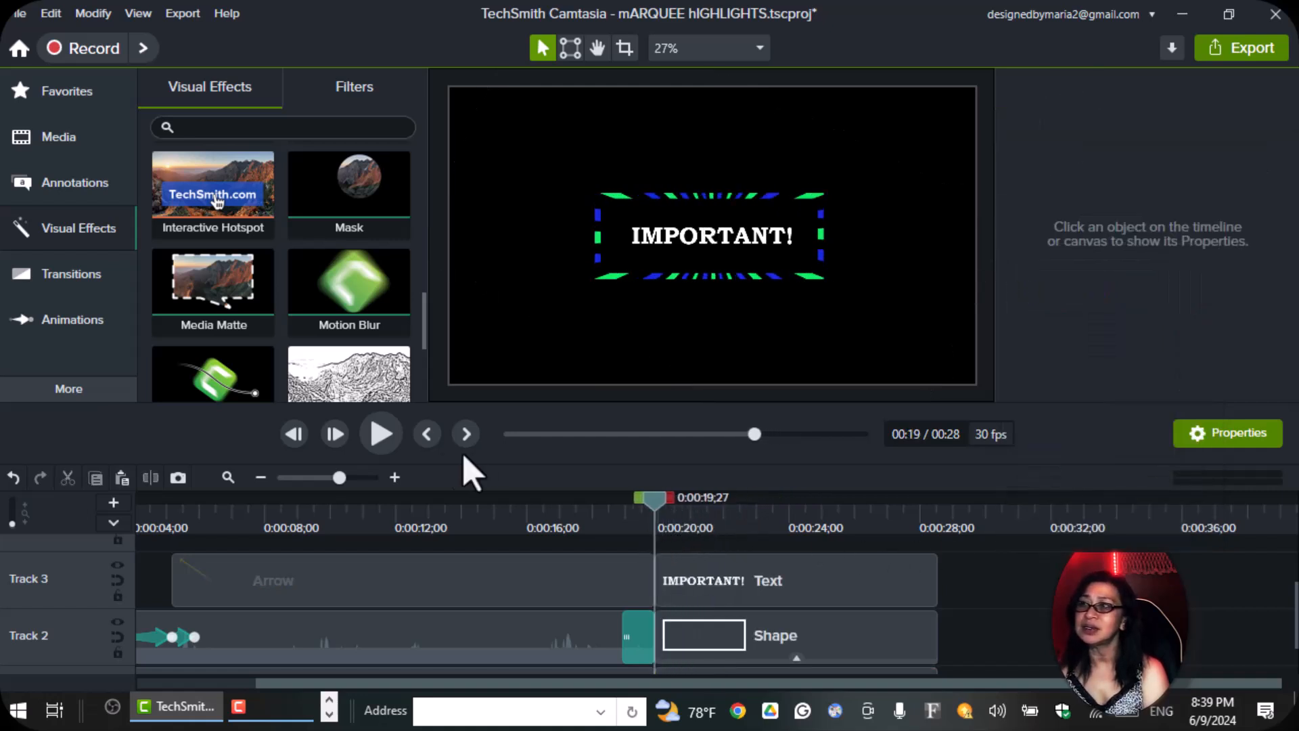
click(377, 435)
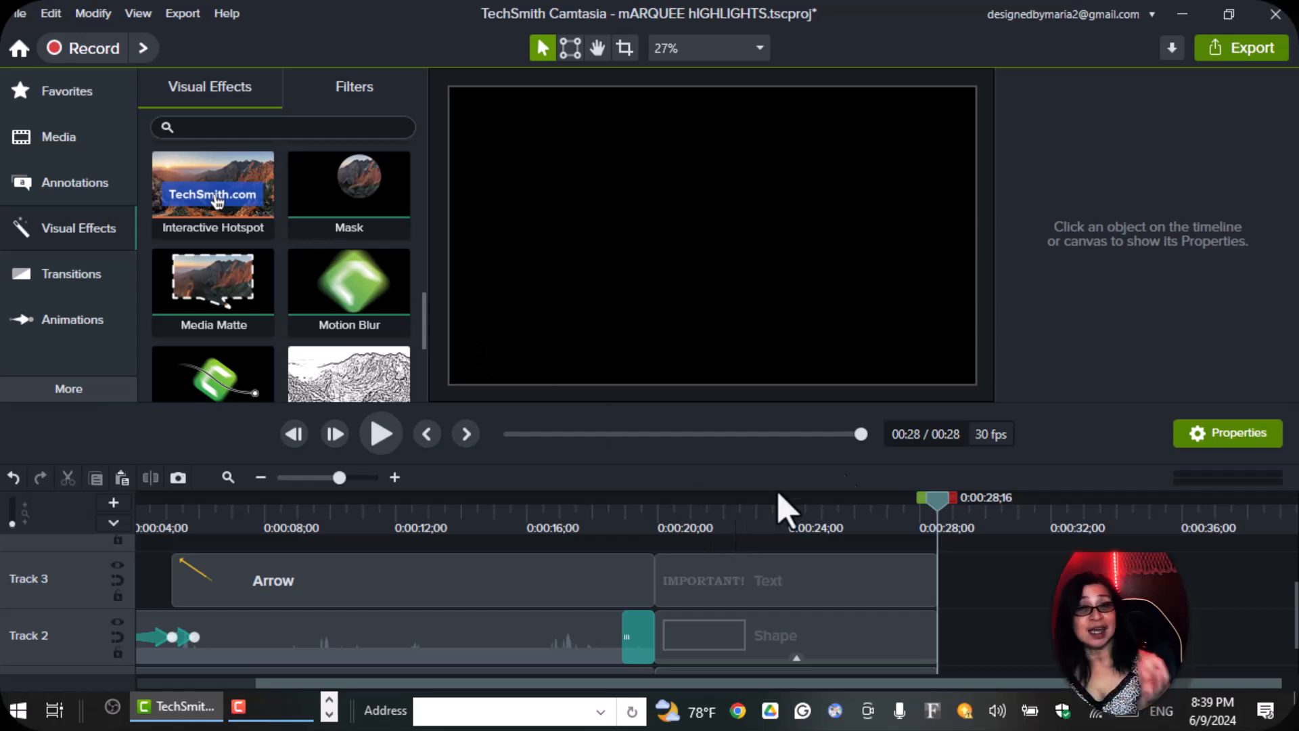
drag(856, 541, 704, 578)
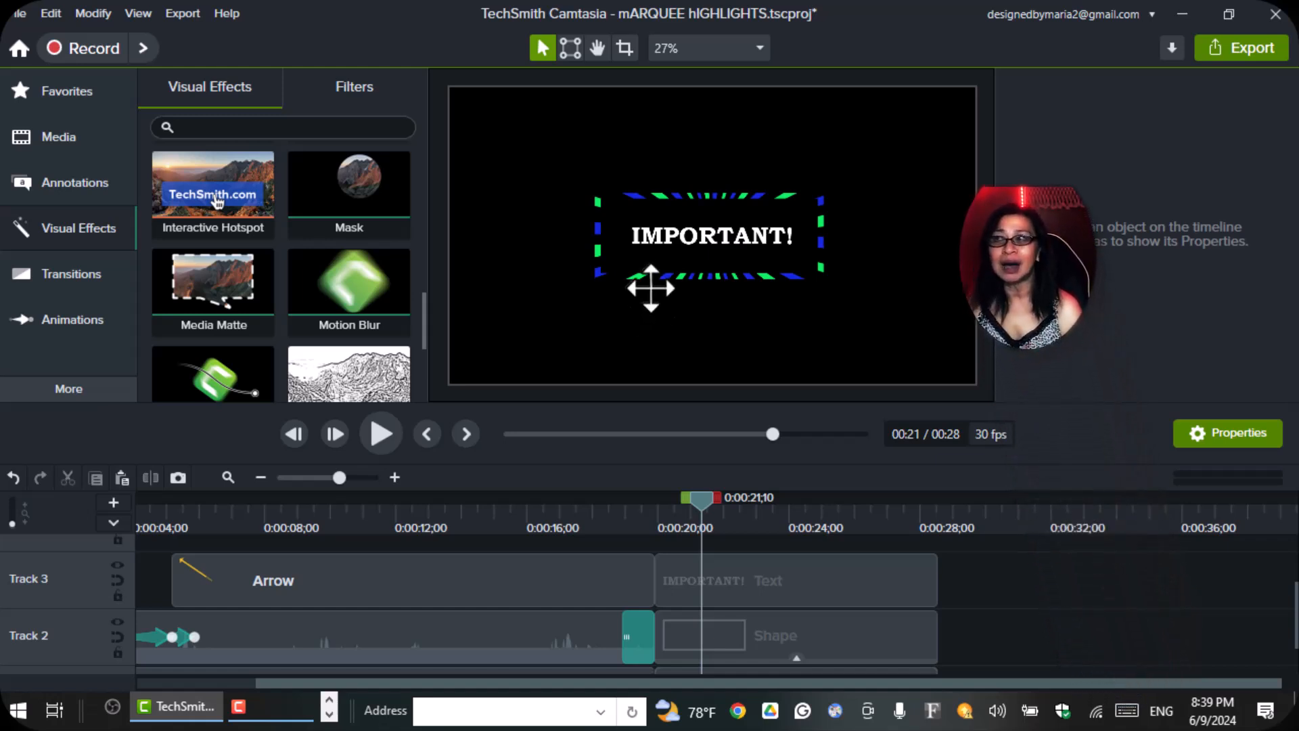
Hide and reshow the properties, and select the rectangle shape on Track 2 to view its annotation settings.
click(1246, 441)
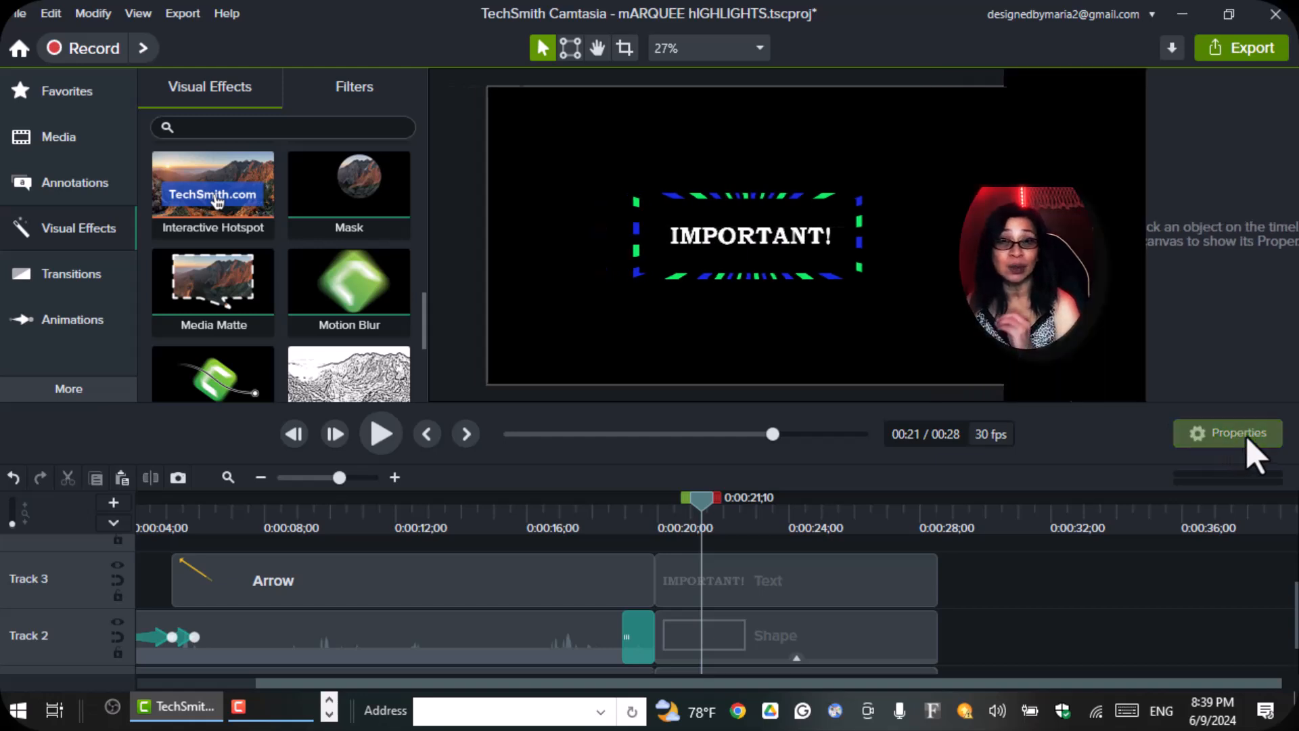
click(1247, 441)
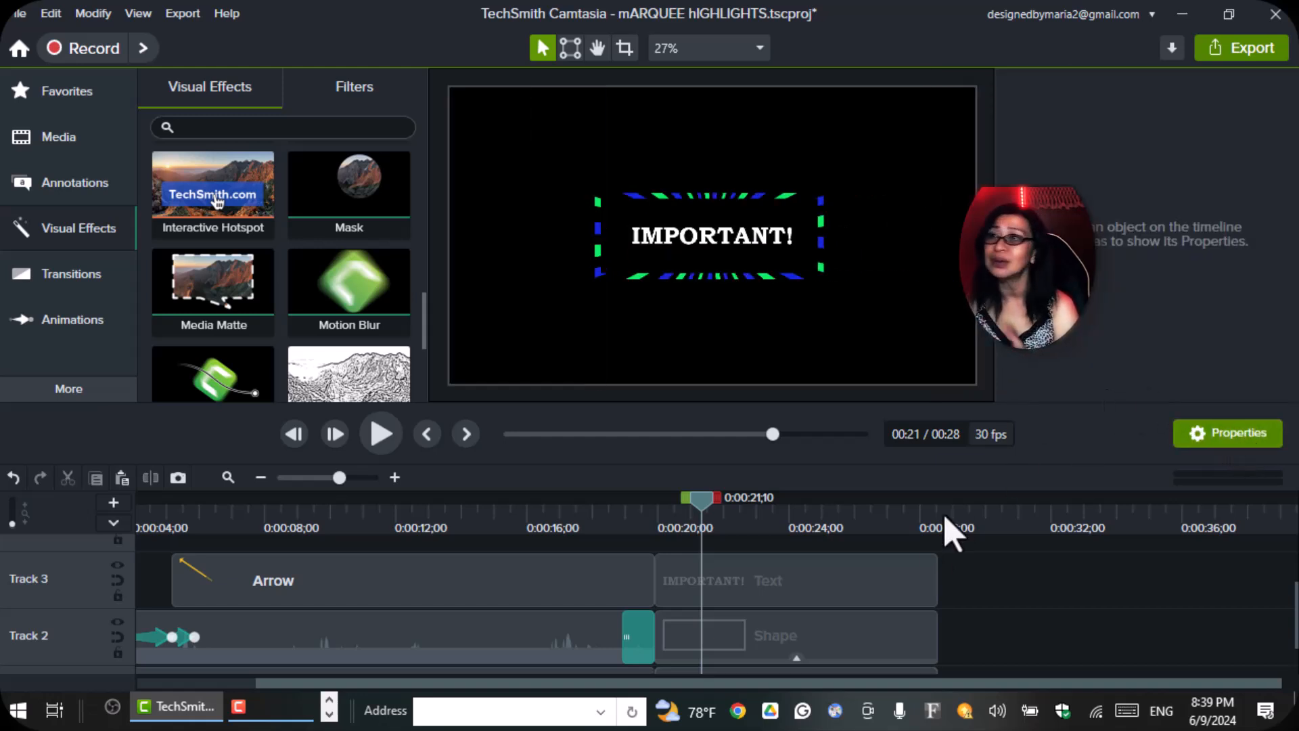
click(844, 666)
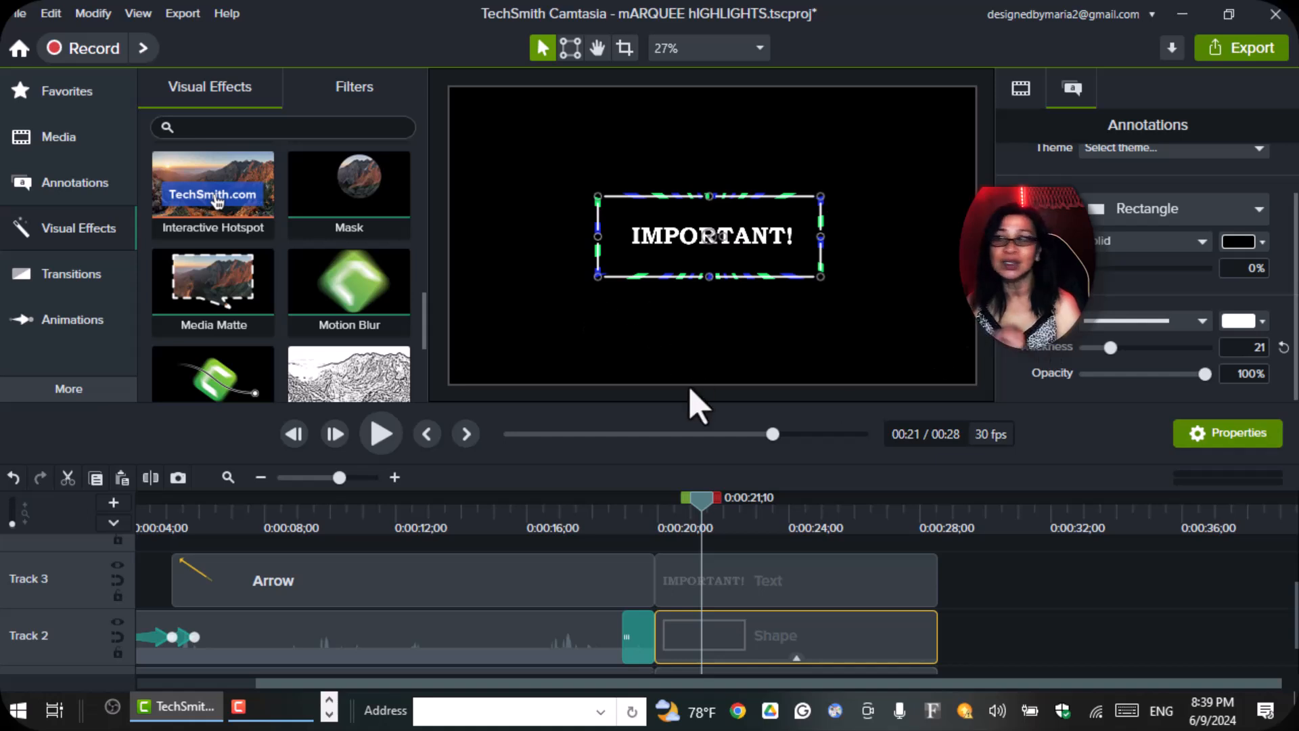